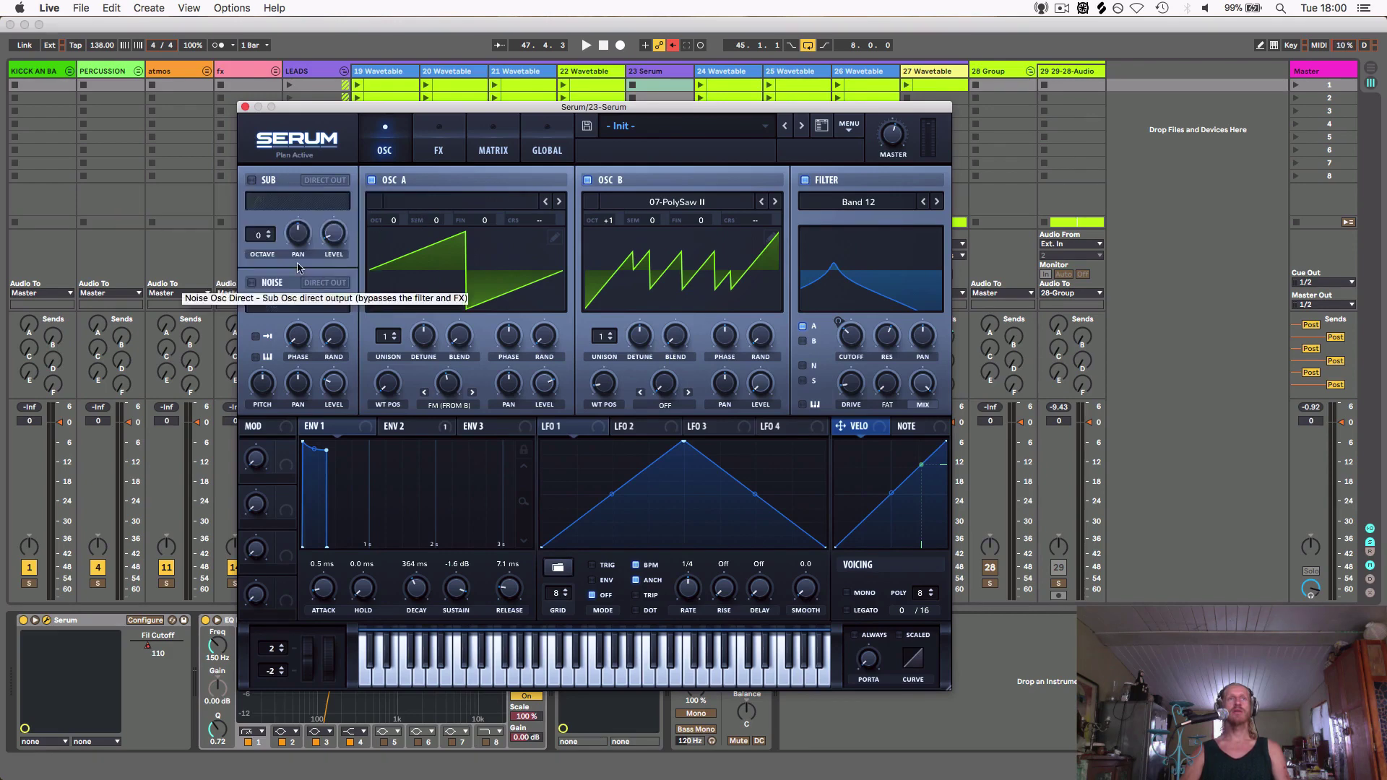
left_click(252, 180)
left_click_drag(256, 200, 343, 210)
left_click(257, 193)
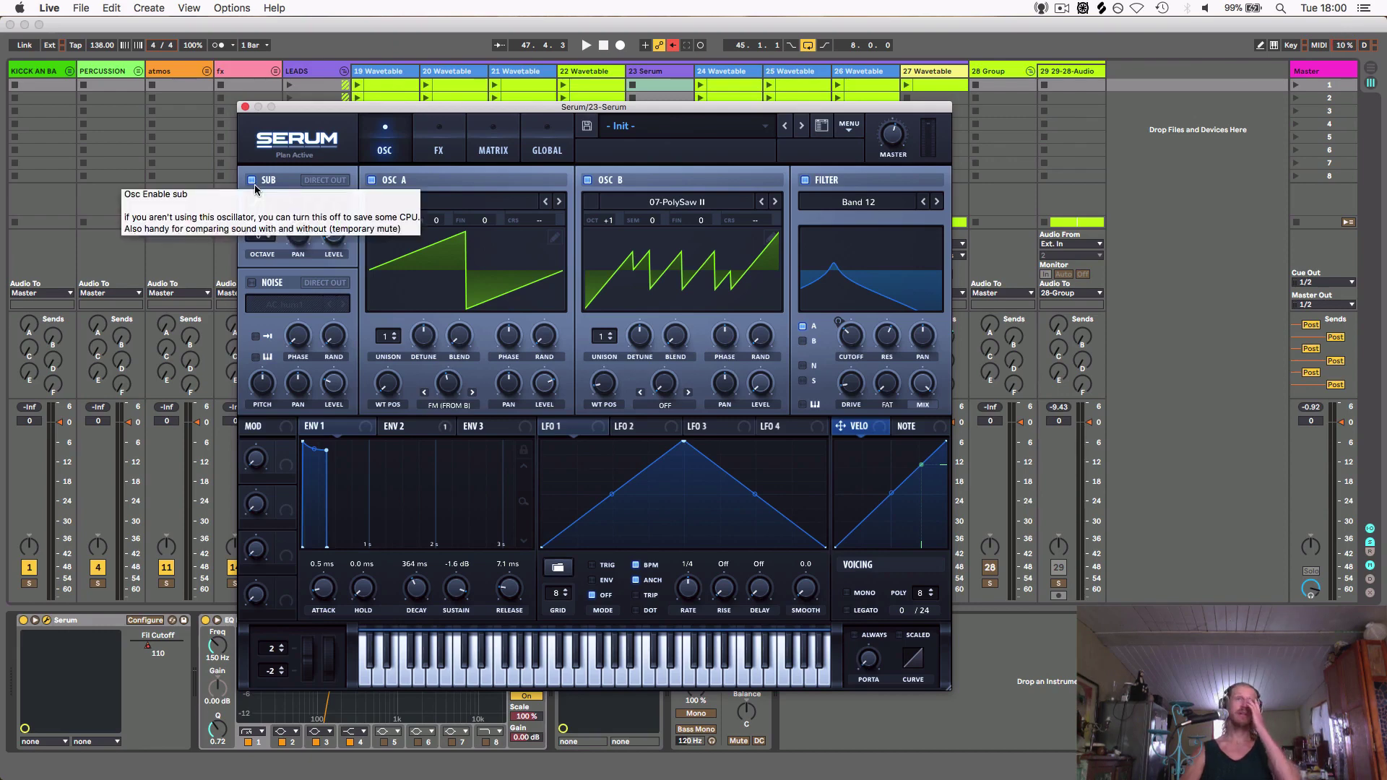
left_click(251, 180)
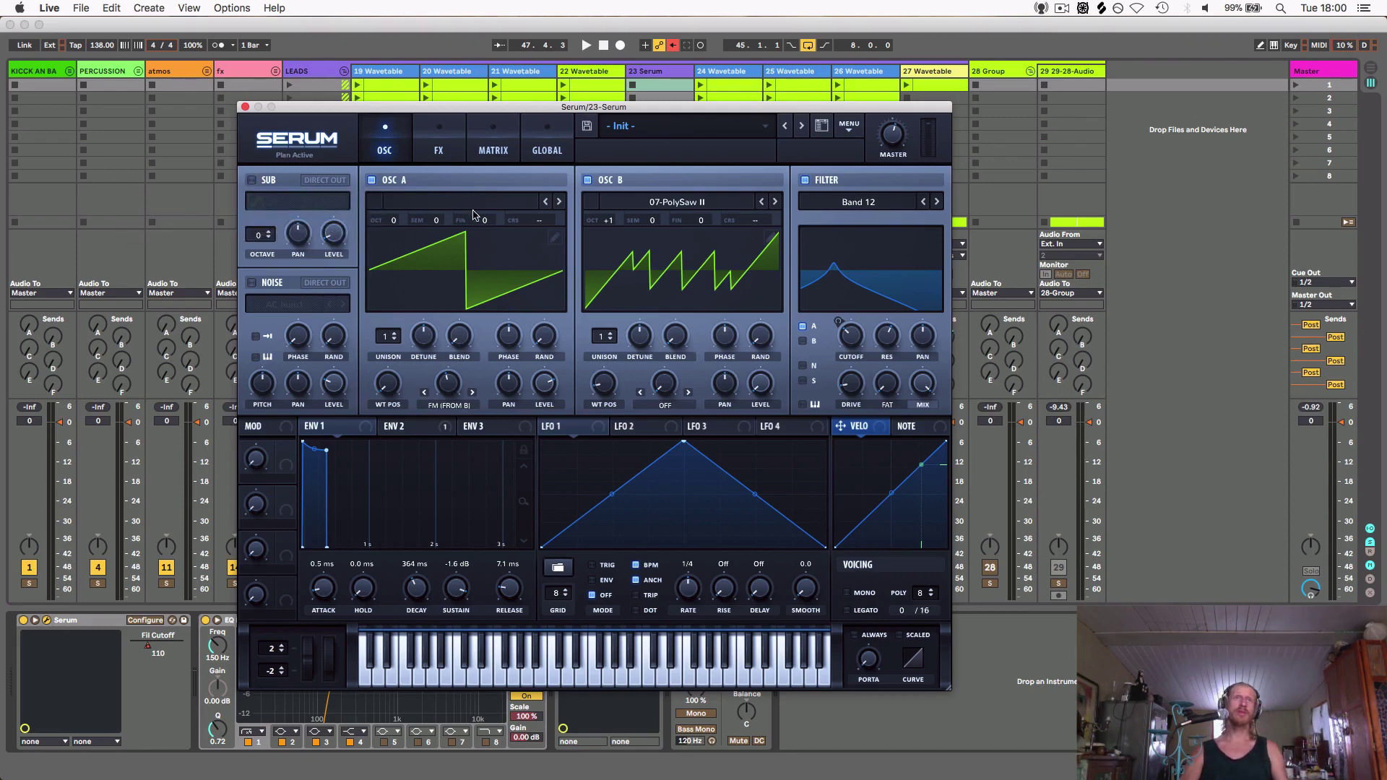
left_click(705, 206)
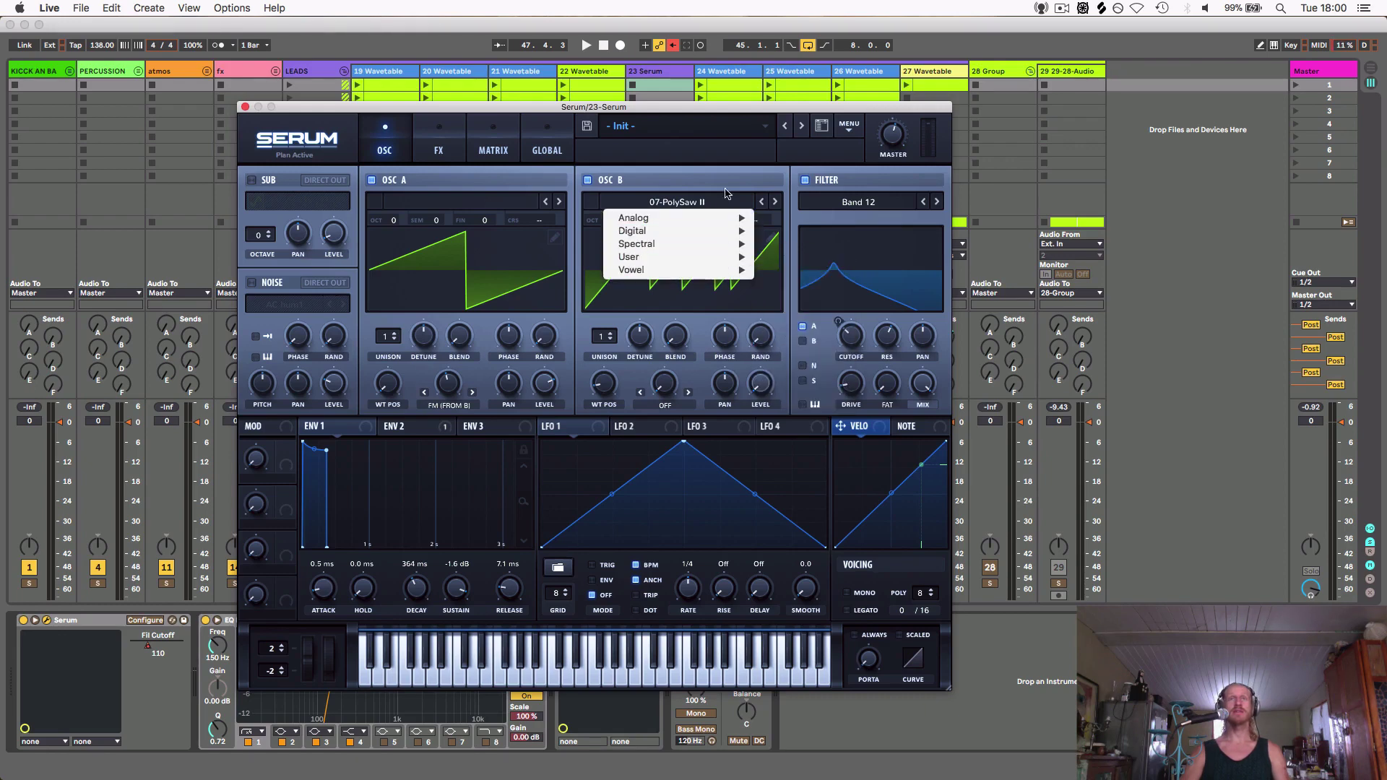
left_click(719, 206)
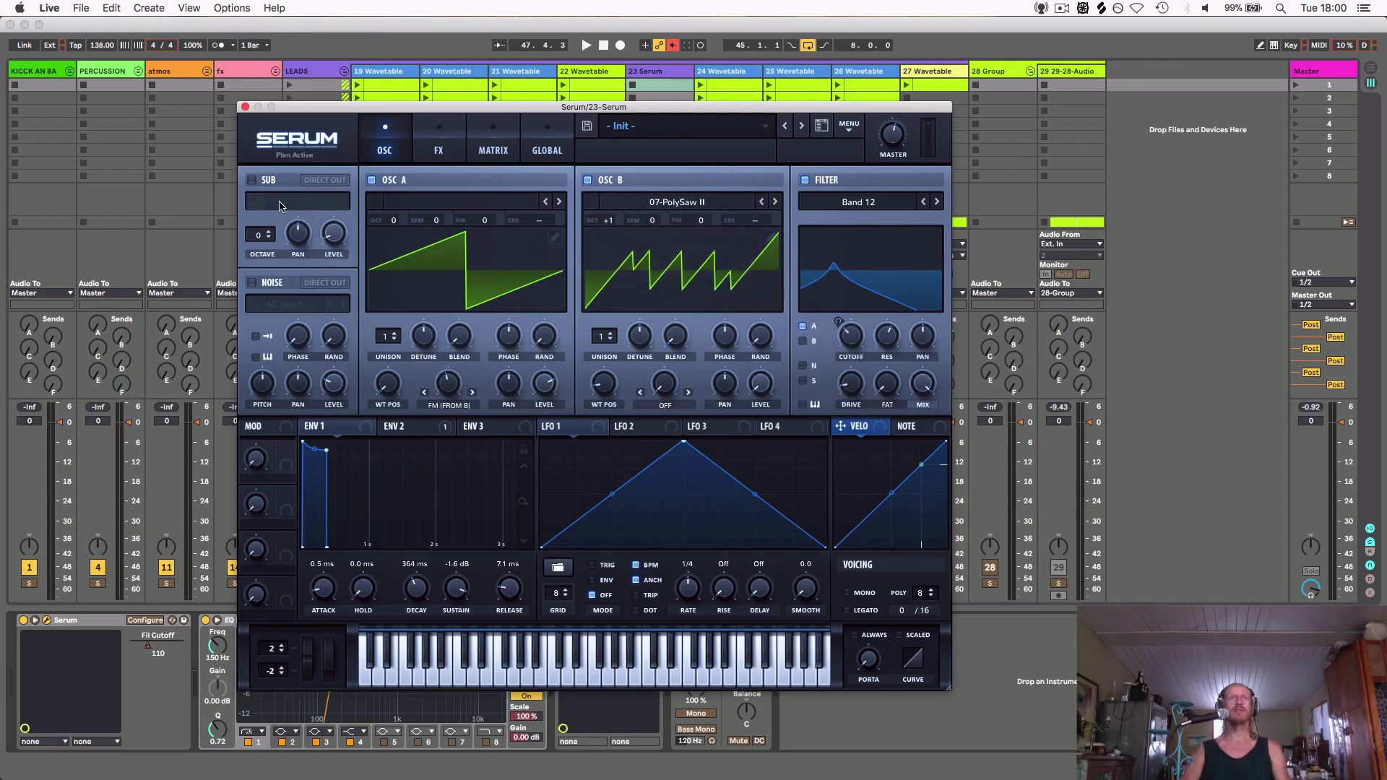
Choose the square waveform for the sub oscillator and leave the sub oscillator switched off
left_click(252, 180)
left_click(289, 202)
left_click(322, 203)
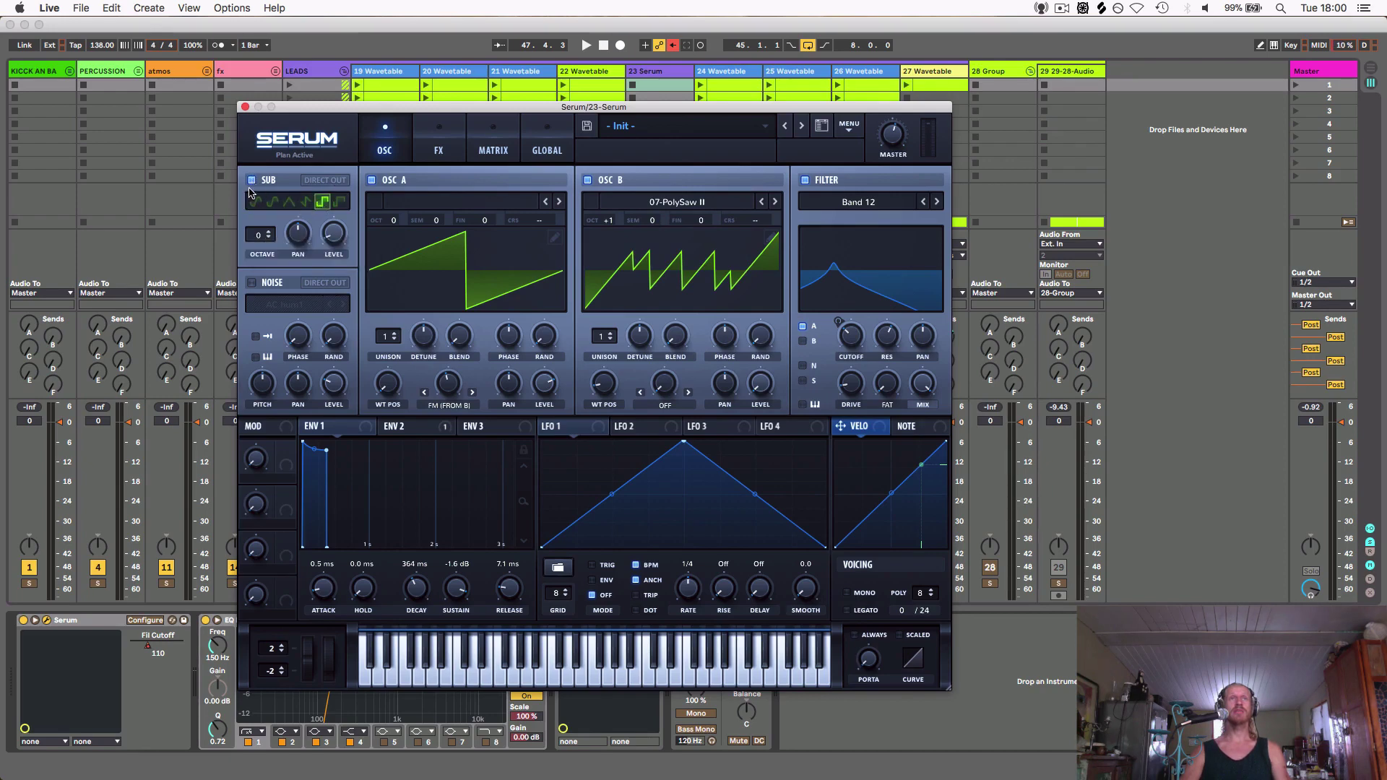
left_click(252, 180)
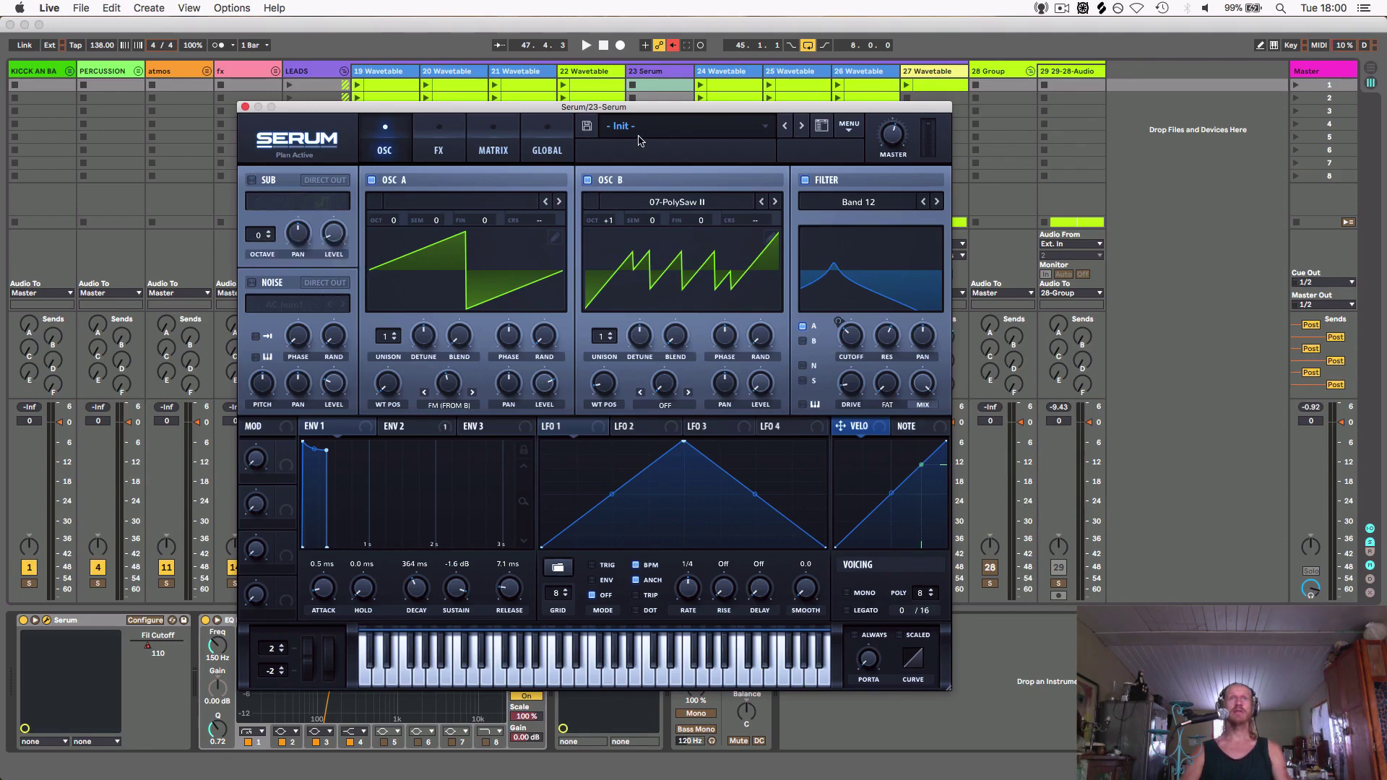
Start playback and vary oscillator A's FM (from B) warp amount, bringing it down to about 38%
key("space")
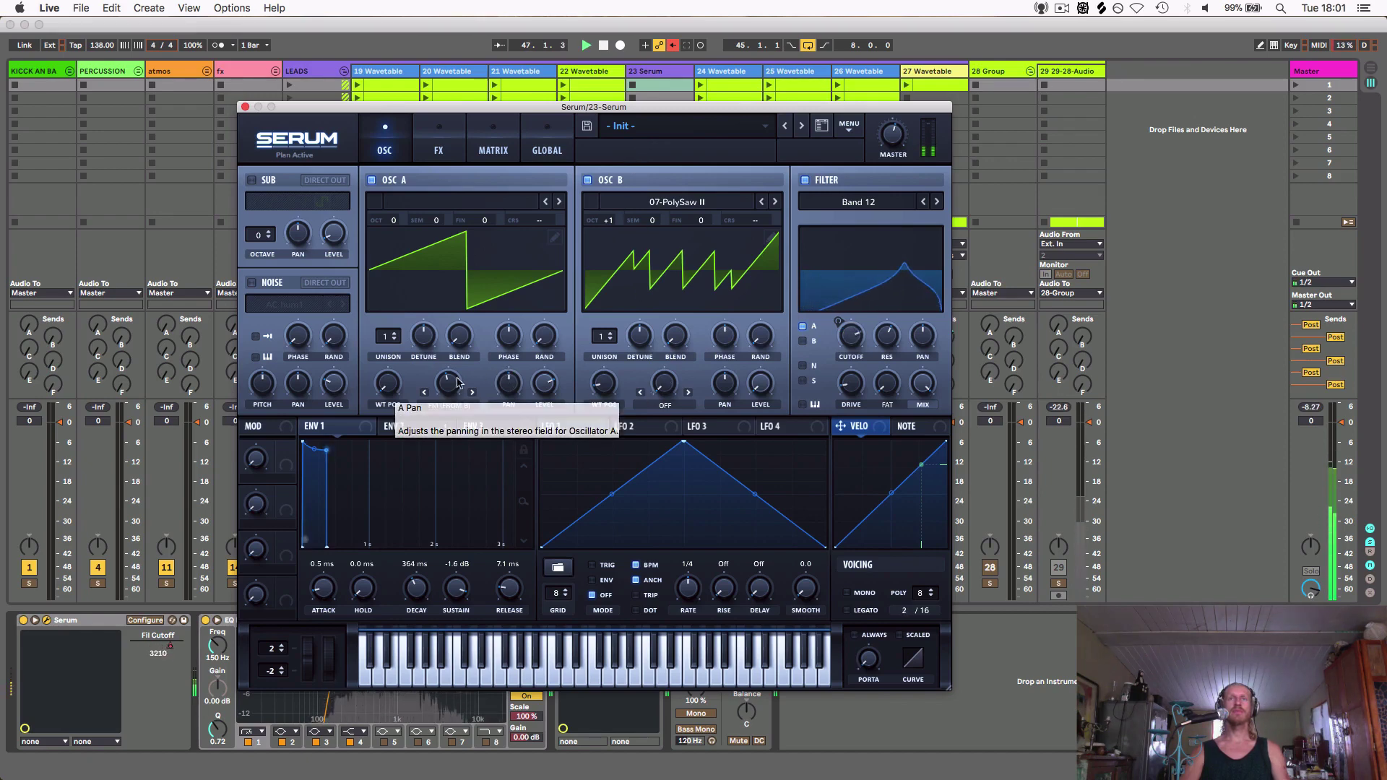
mouse_move(448, 387)
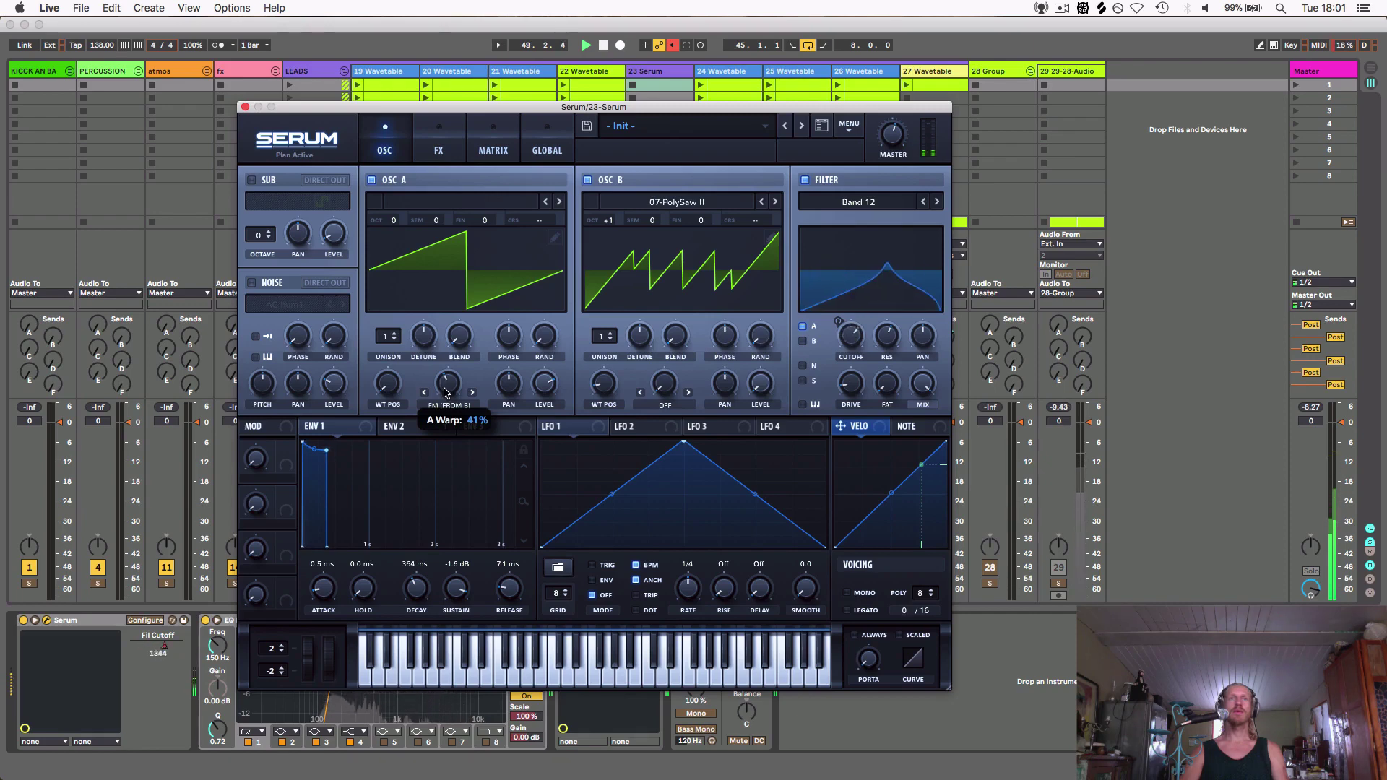
scroll(445, 392, "down", 1)
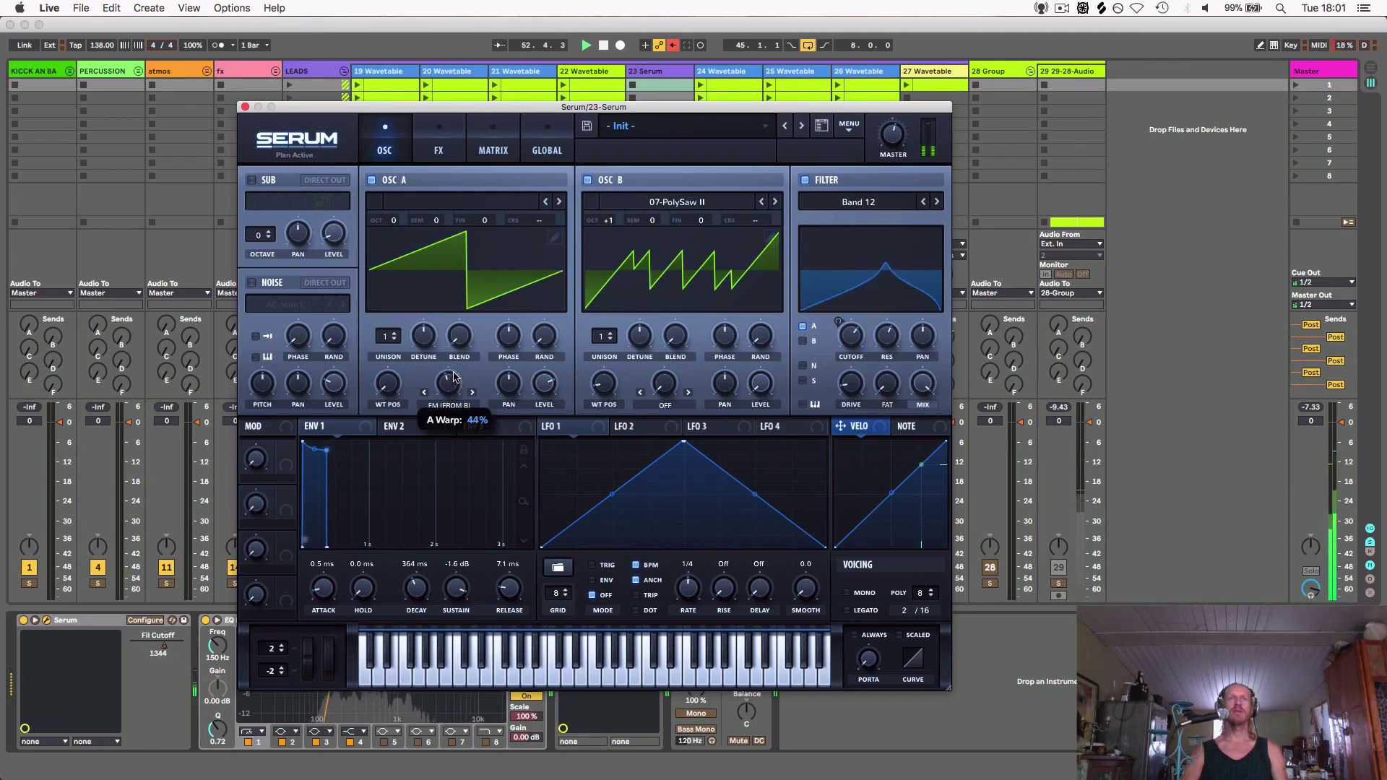
scroll(451, 383, "down", 2)
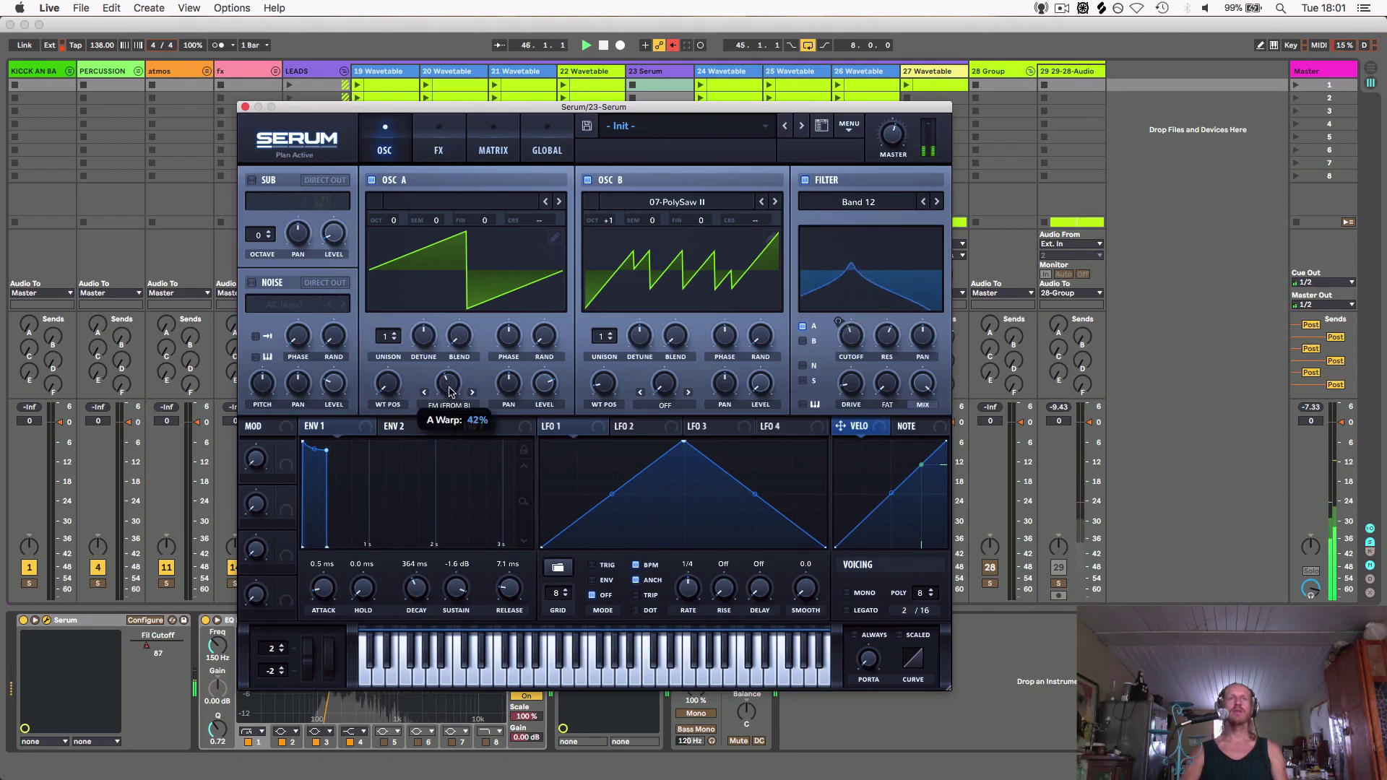
scroll(448, 392, "down", 2)
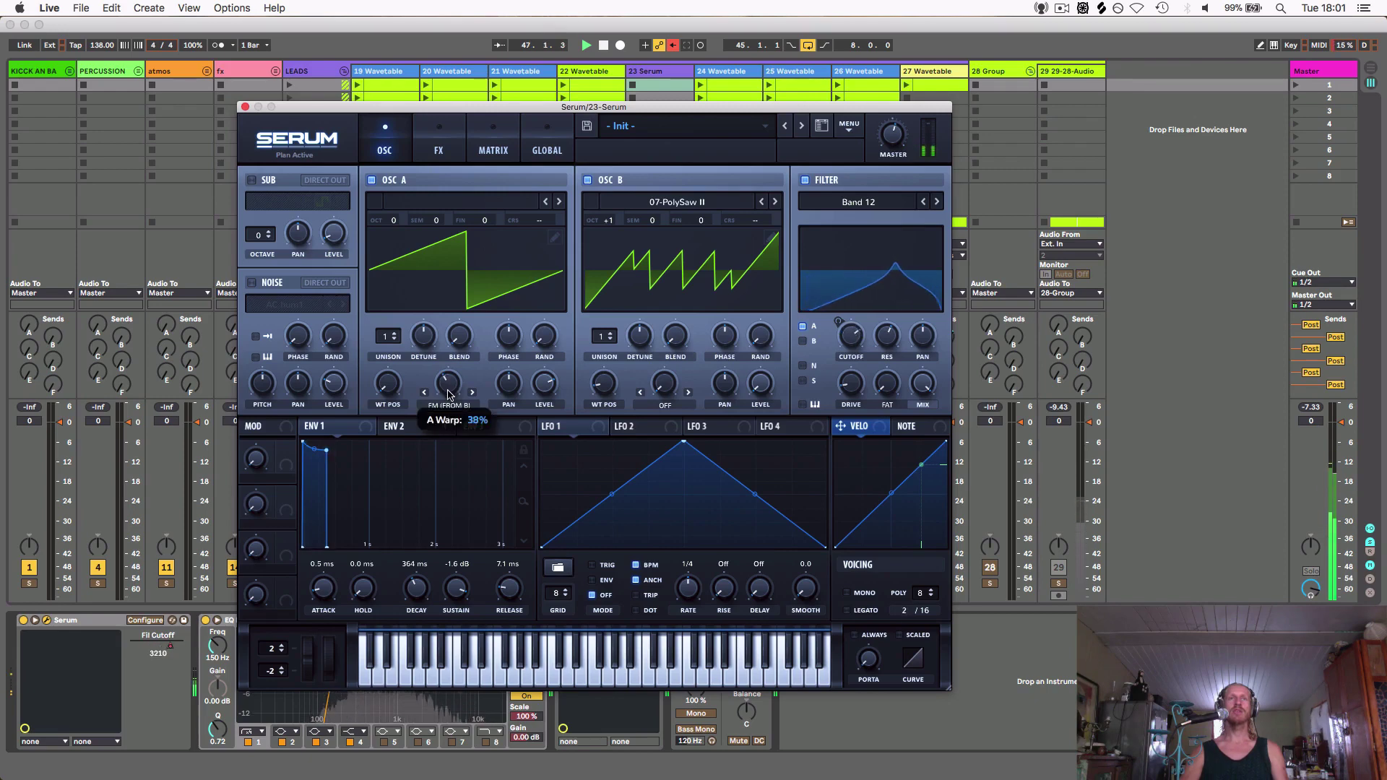
scroll(606, 381, "down", 2)
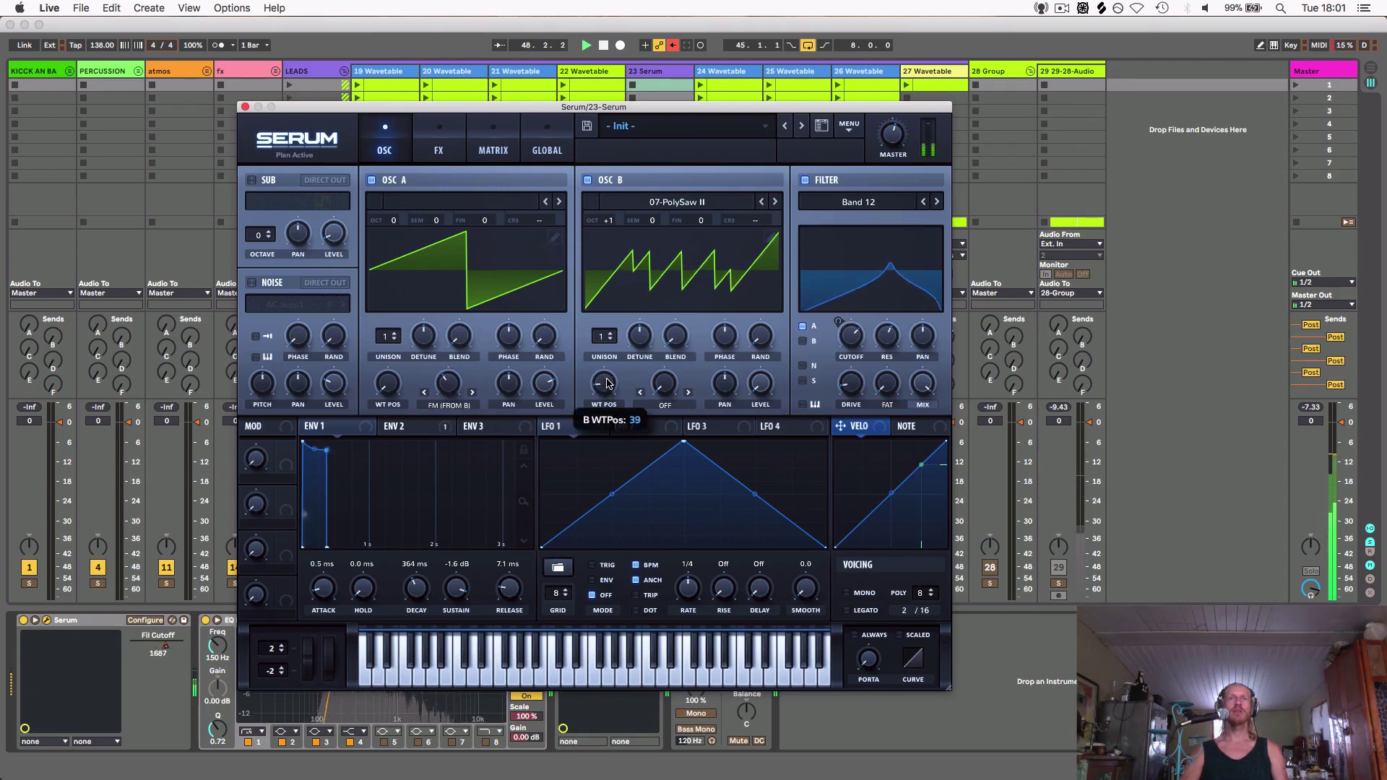
Sweep oscillator B's wavetable position up to 92 and bring it back down to about 73
scroll(610, 372, "up", 8)
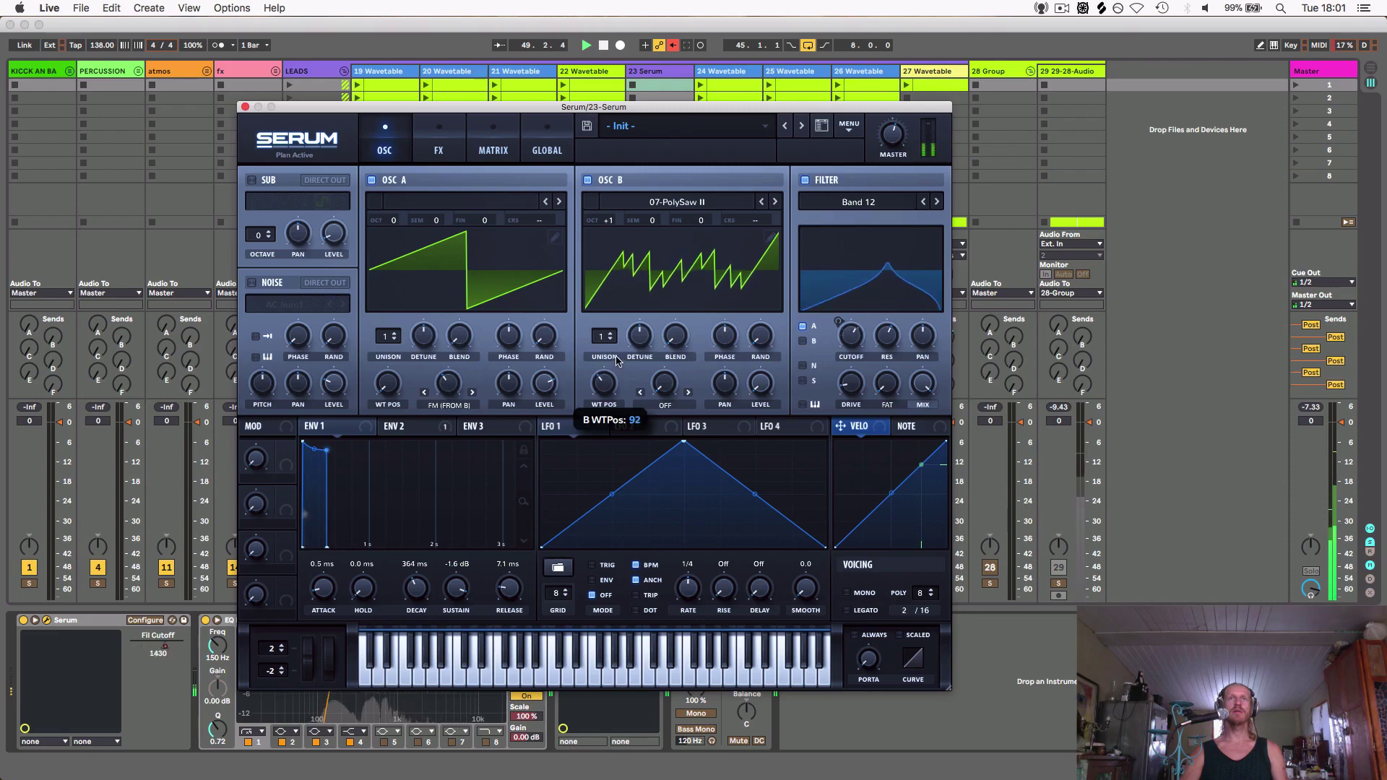
scroll(602, 395, "down", 4)
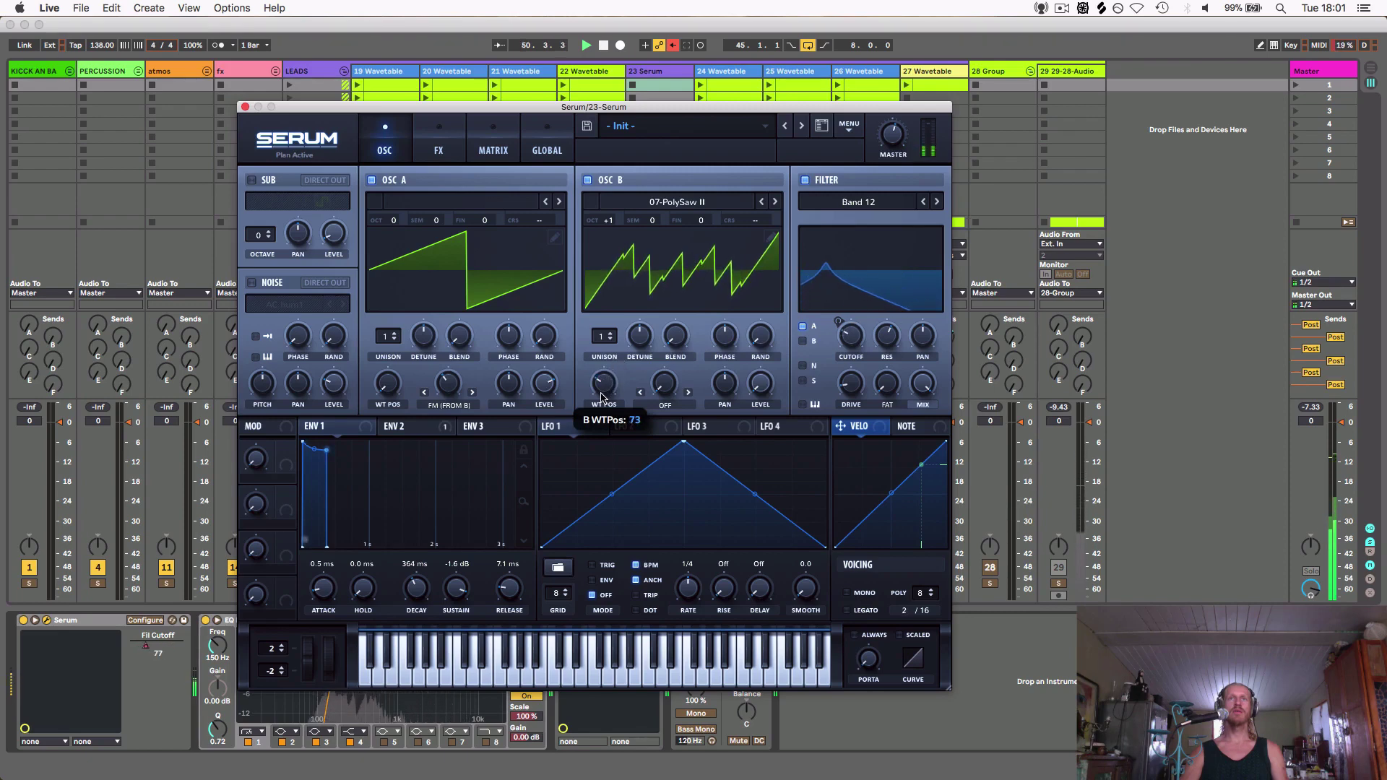
scroll(602, 394, "down", 1)
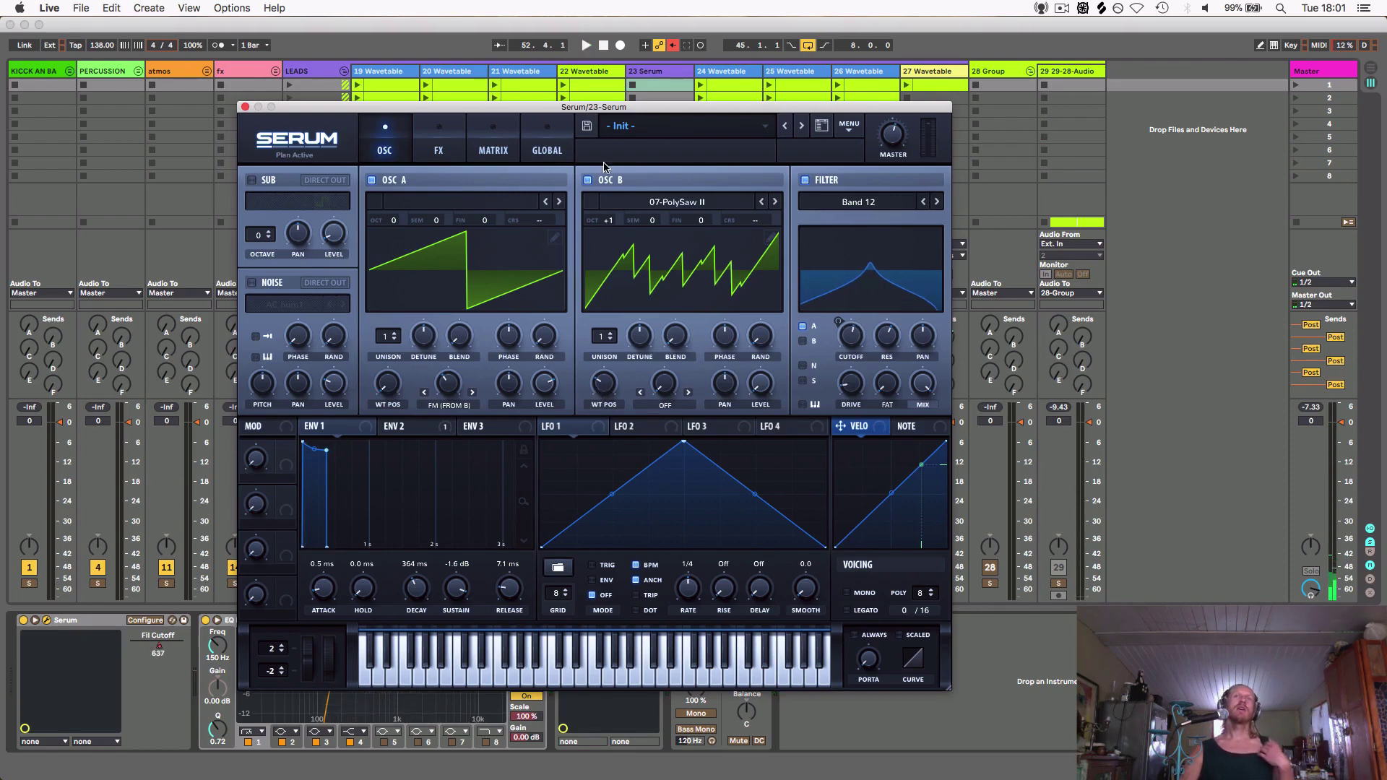
Replace oscillator B with the enabled sub oscillator as the modulation source, setting oscillator A's warp mode to FM Sub Osc
left_click(589, 180)
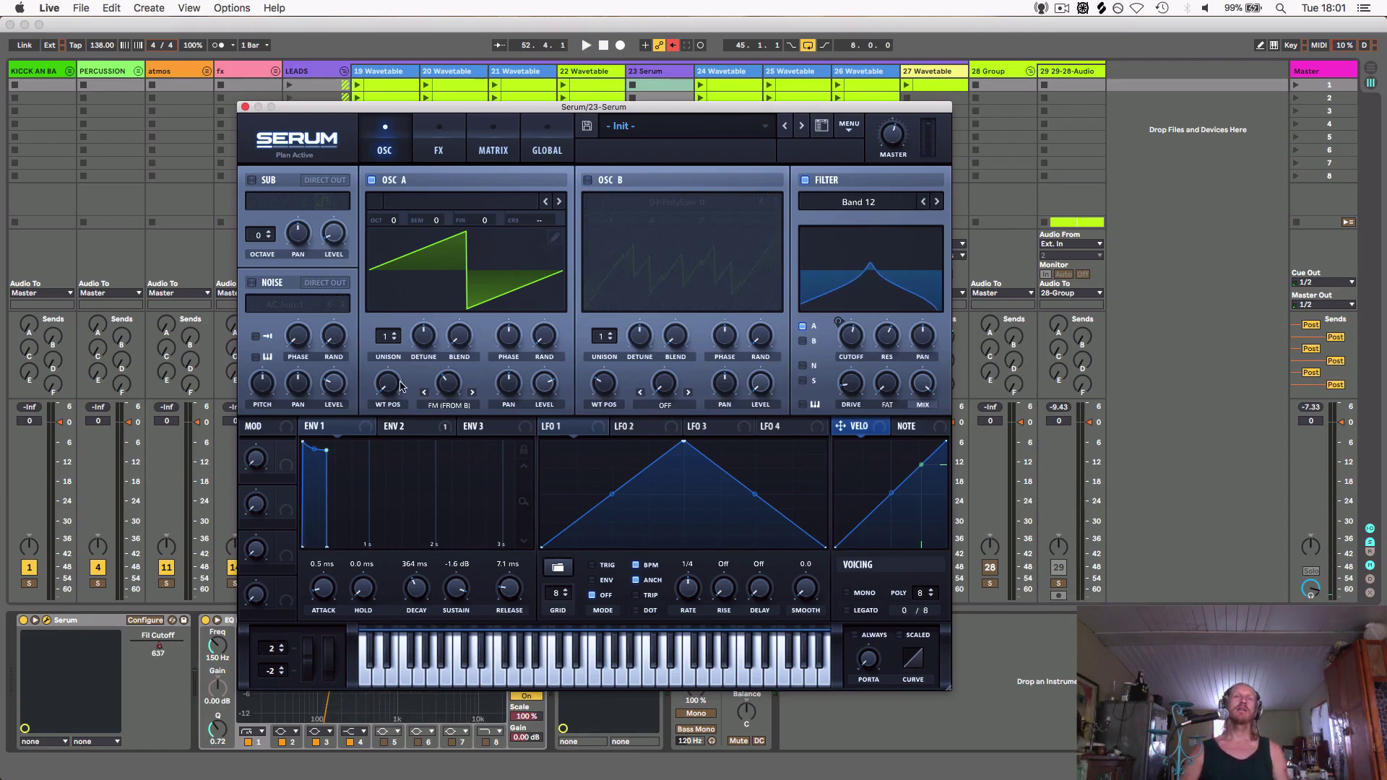
left_click(250, 180)
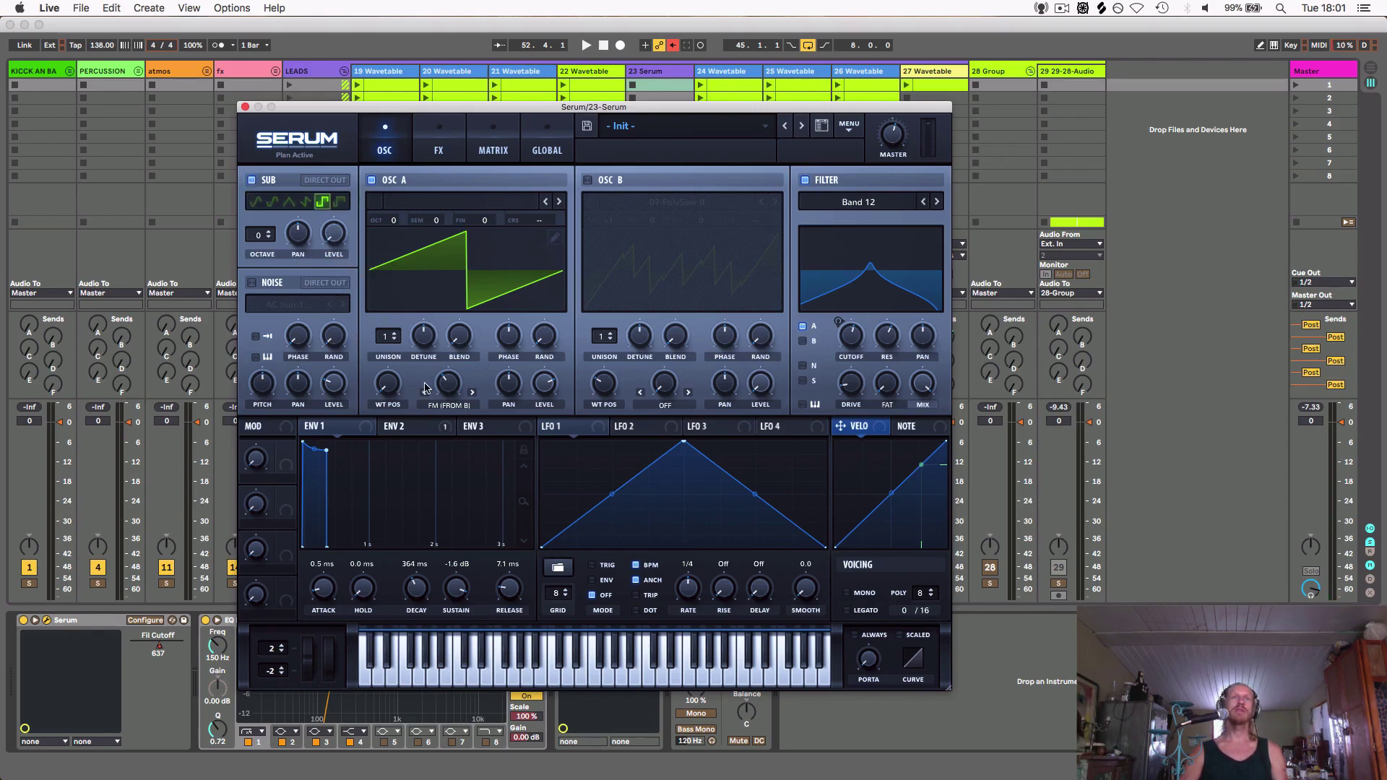
left_click(457, 407)
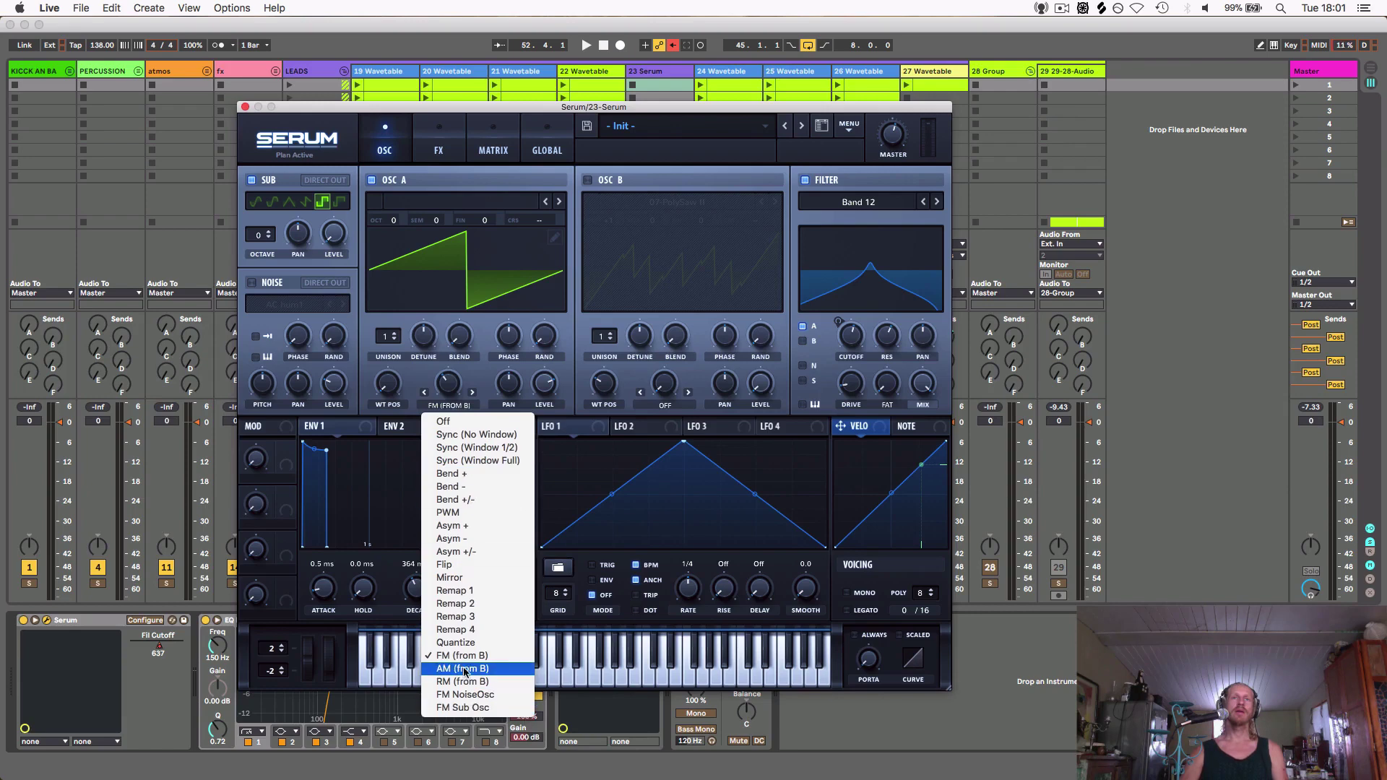
left_click(482, 708)
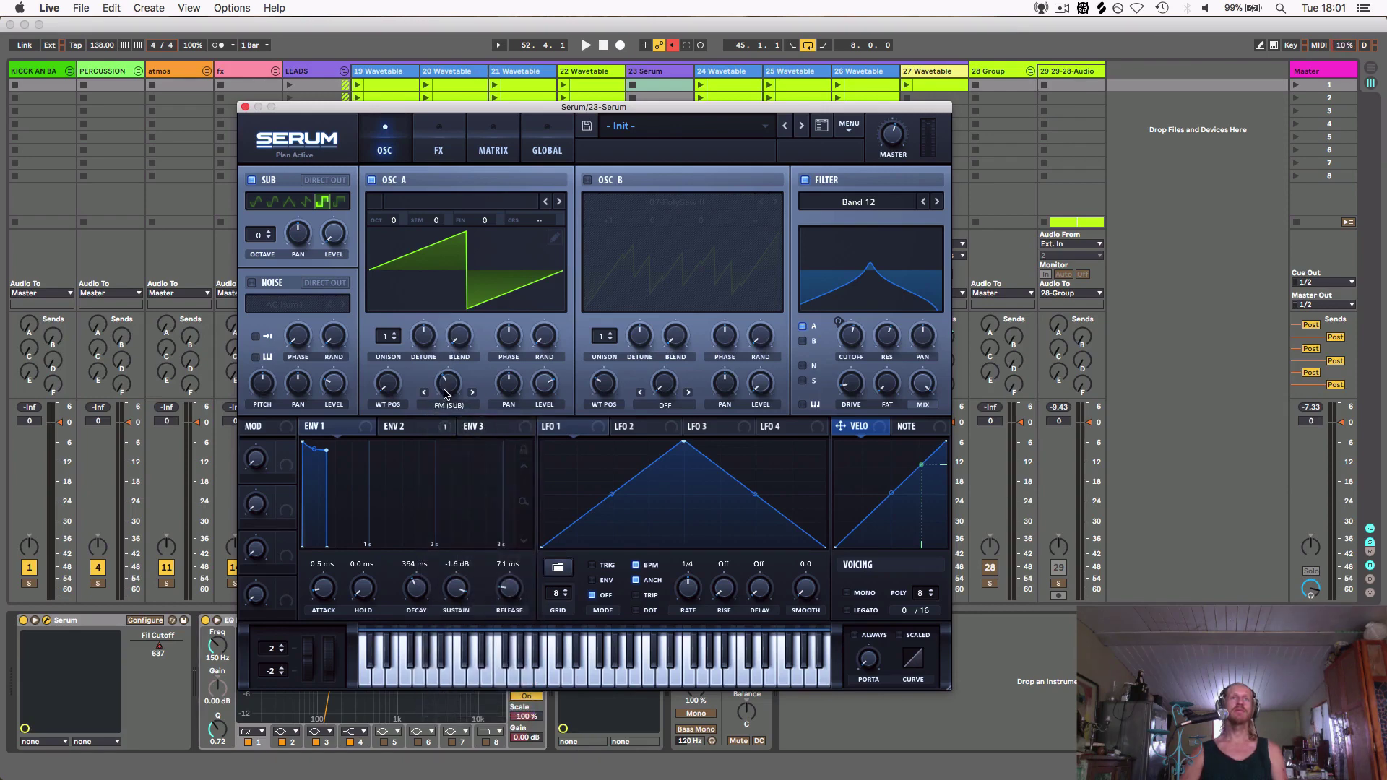
Play the loop and audition the FM sound with the sub oscillator at -2 and -1 octaves, returning it to 0
key("space")
left_click_drag(438, 422, 443, 402)
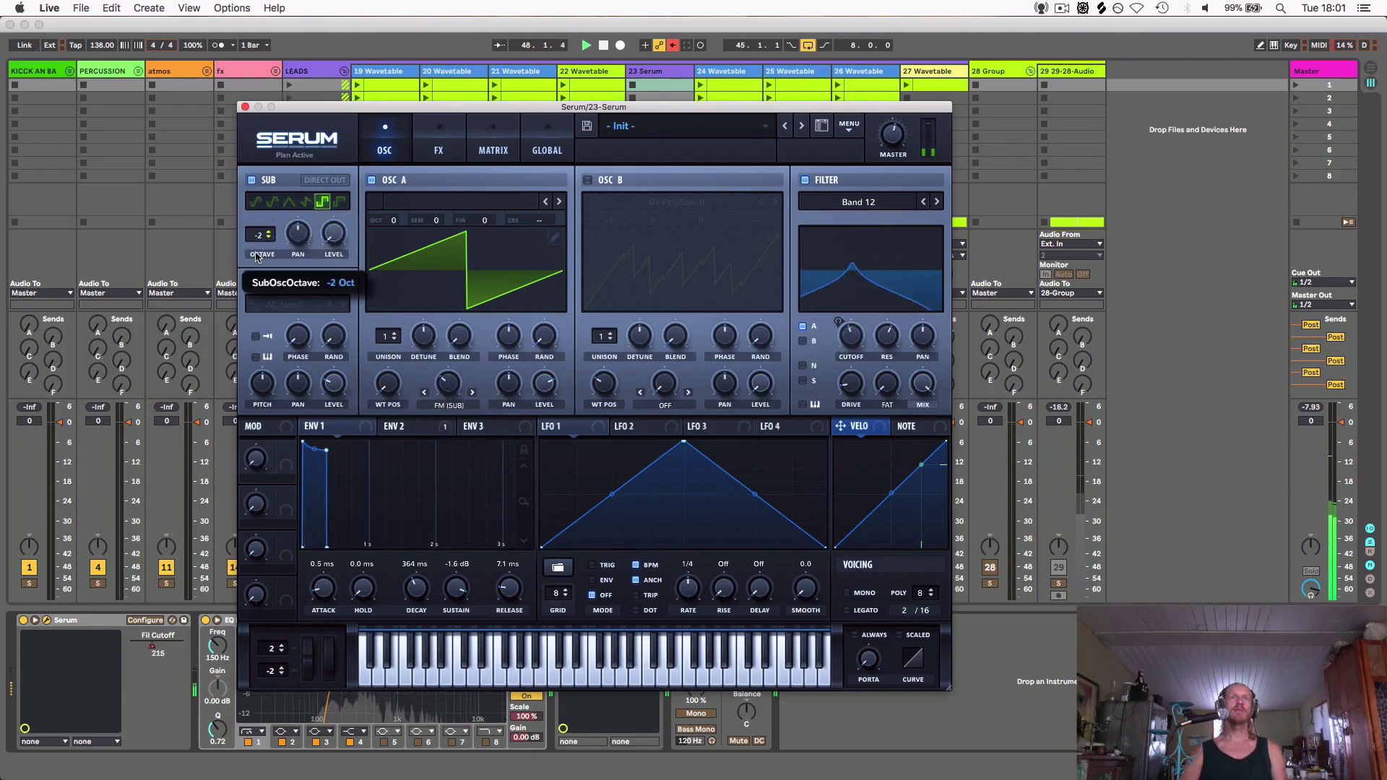
left_click_drag(257, 258, 257, 249)
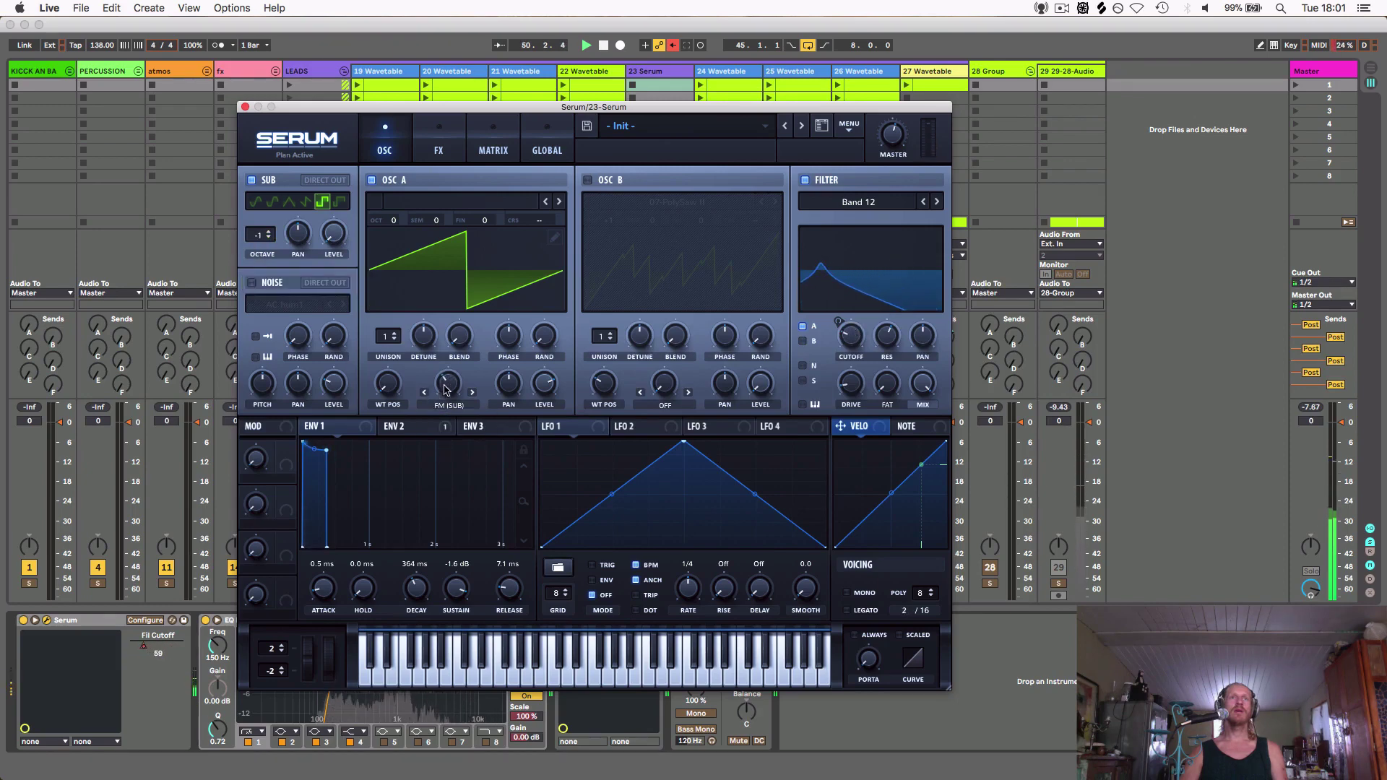
left_click(268, 236)
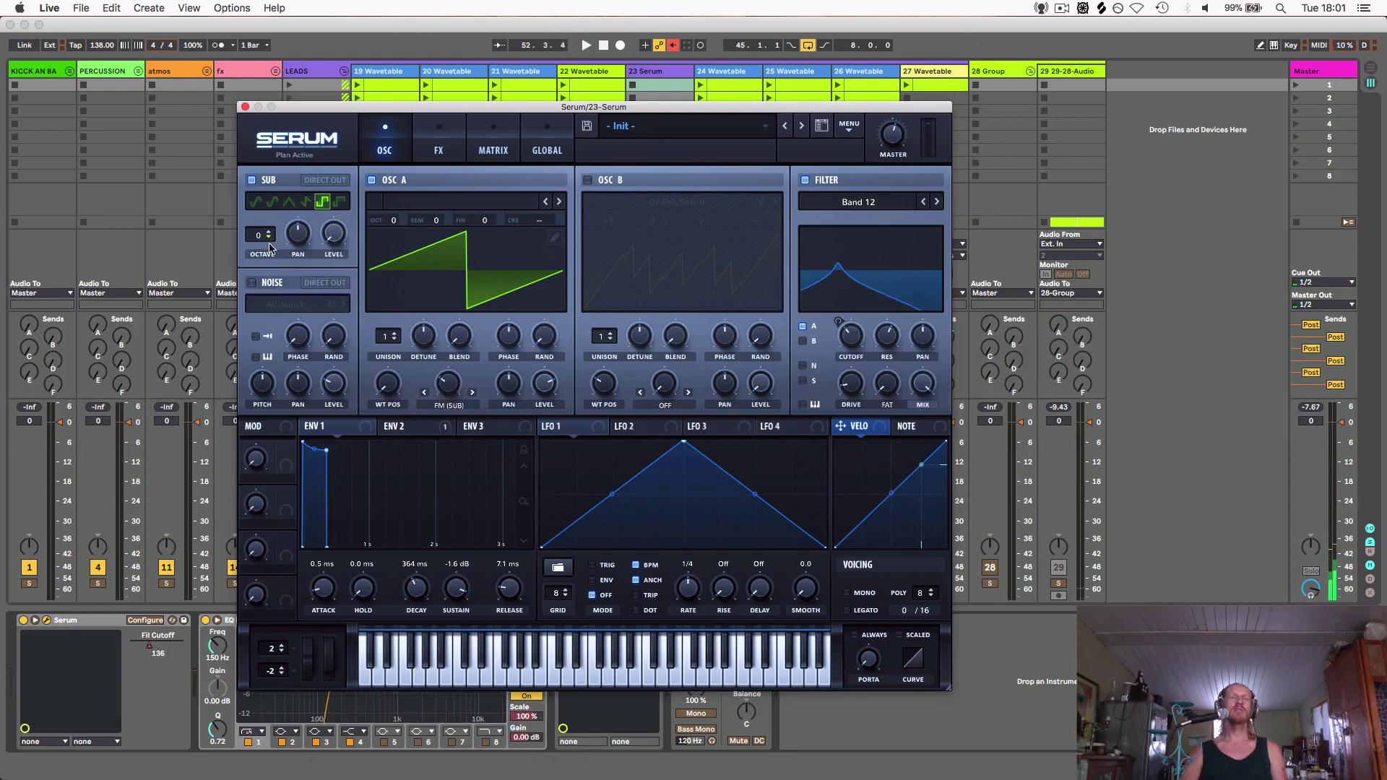
Resume playback while adjusting oscillator A's FM warp and try the last pulse waveform on the sub oscillator
mouse_move(445, 417)
left_click_drag(445, 417, 451, 395)
key("space")
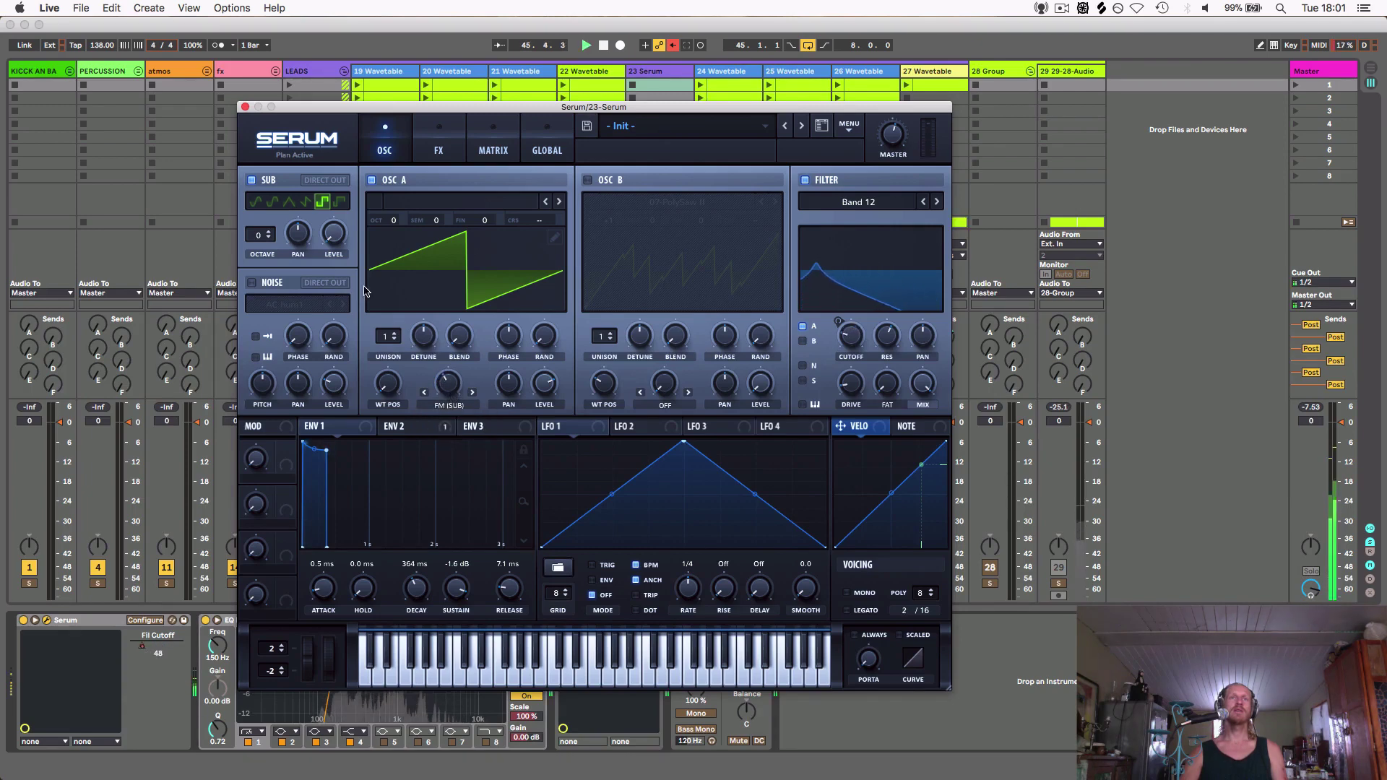
left_click(339, 202)
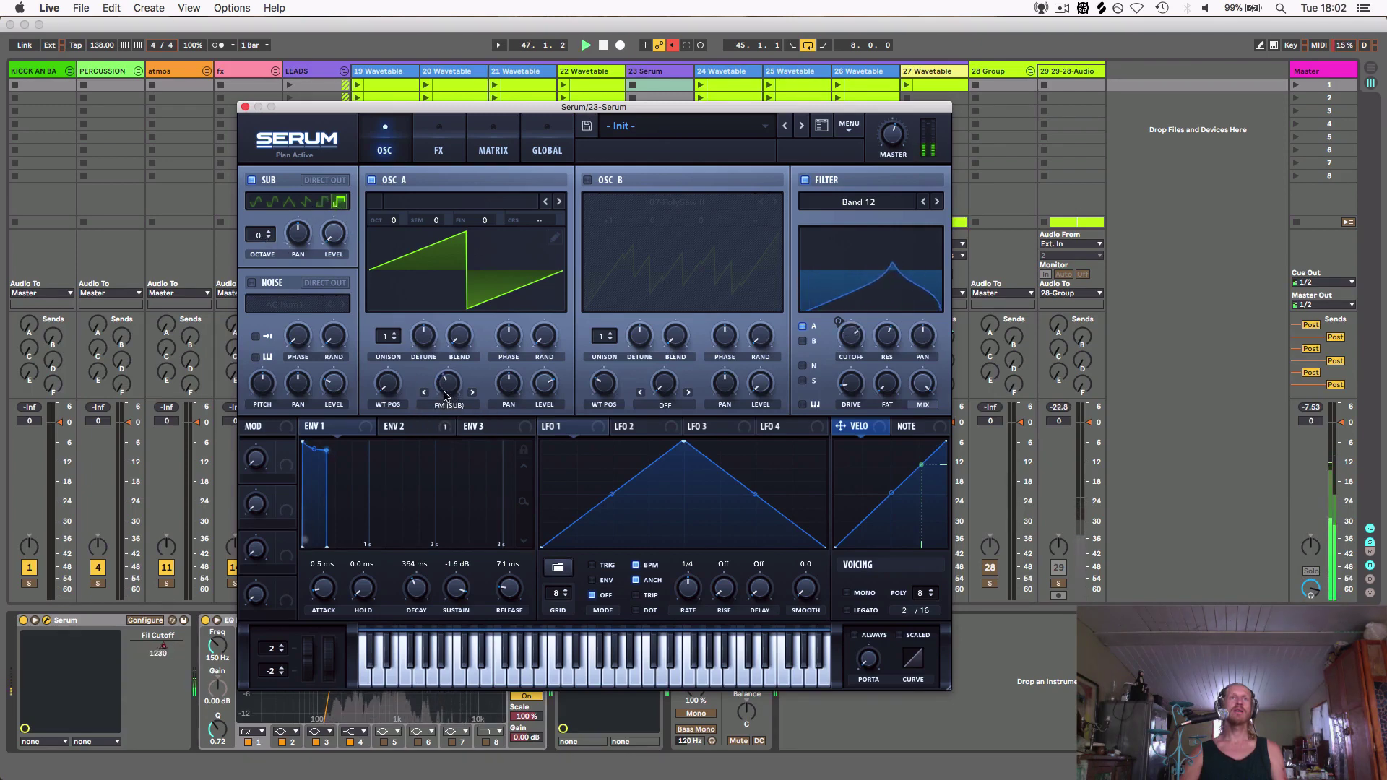
Try the sine waveform on the sub oscillator with oscillator A's warp amount around 44%
left_click(255, 201)
mouse_move(452, 371)
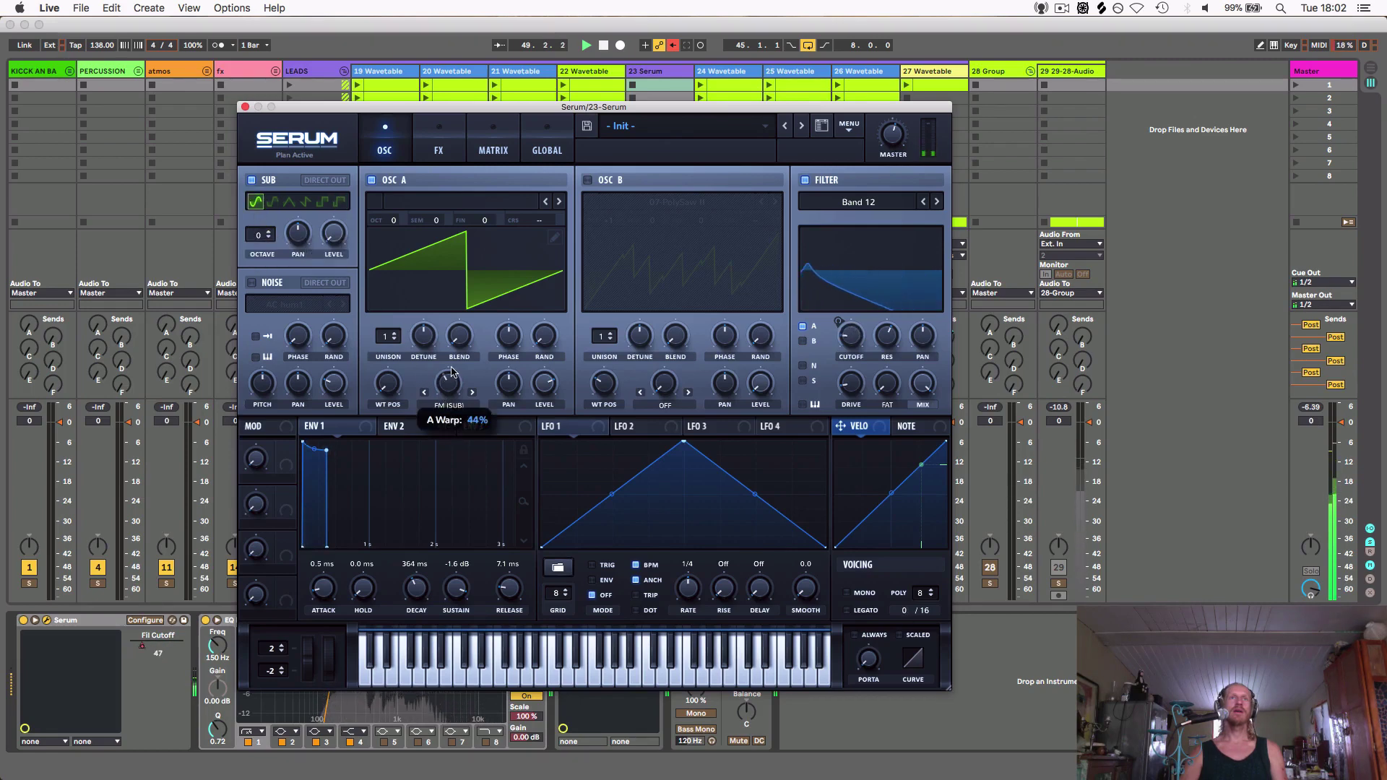
left_click_drag(452, 376, 454, 381)
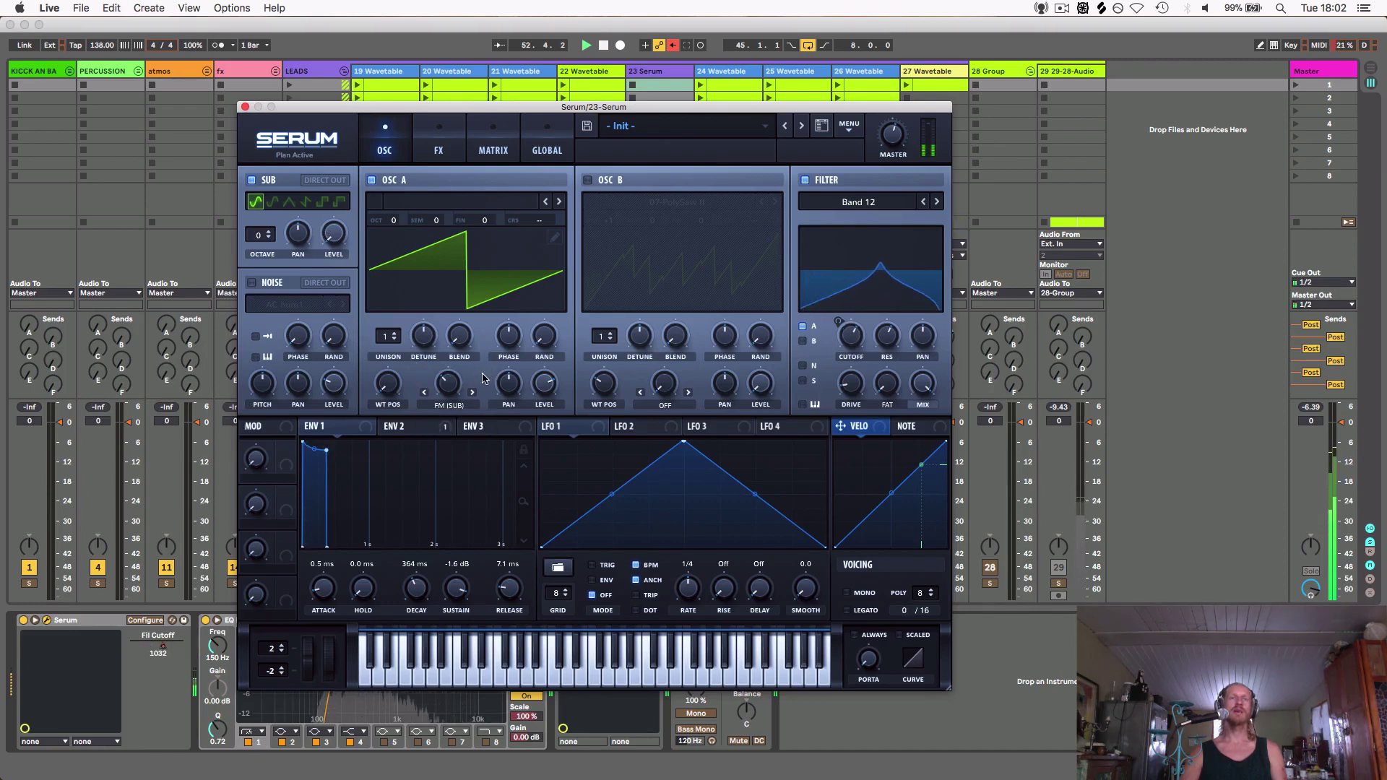
Return the sub to the square waveform and vary oscillator A's warp from about 28%, trying sub octave -1 before restoring 0
left_click(323, 205)
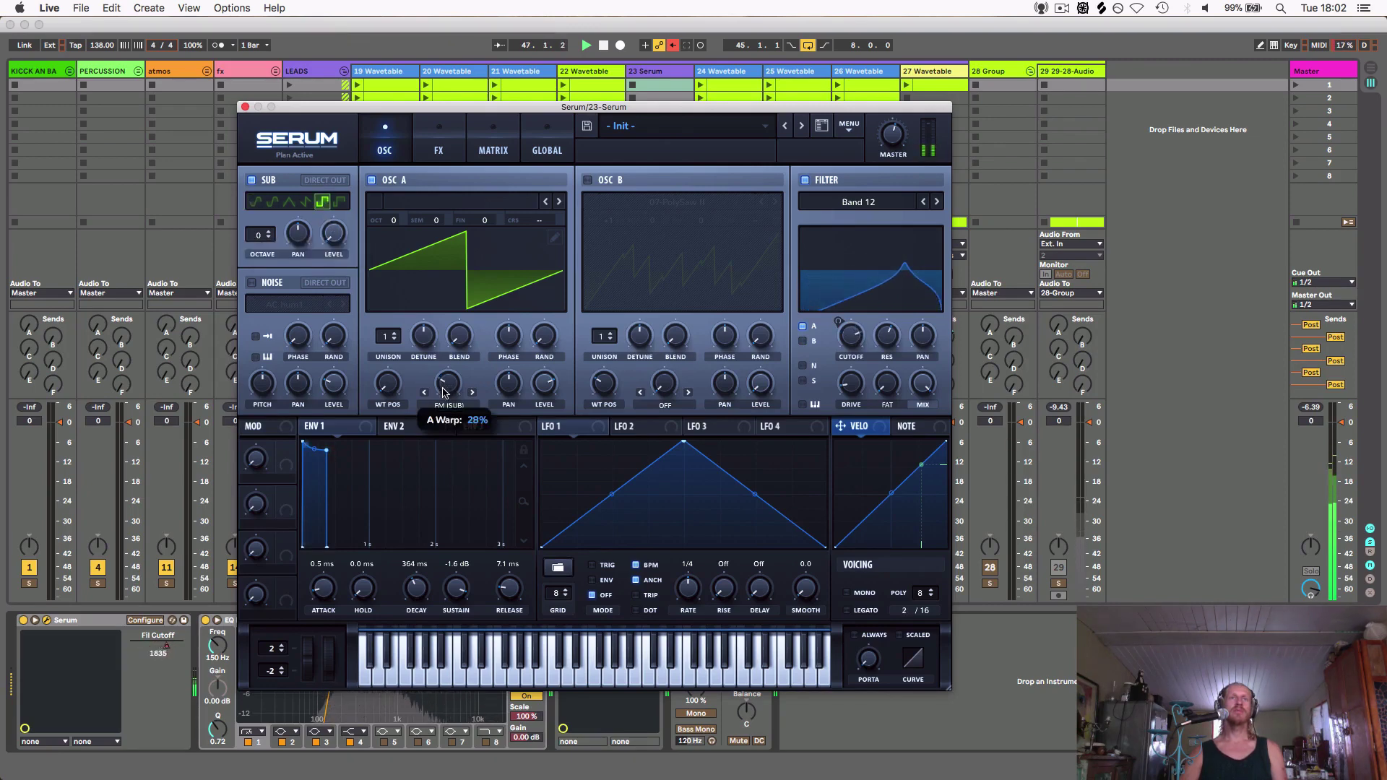
left_click(268, 239)
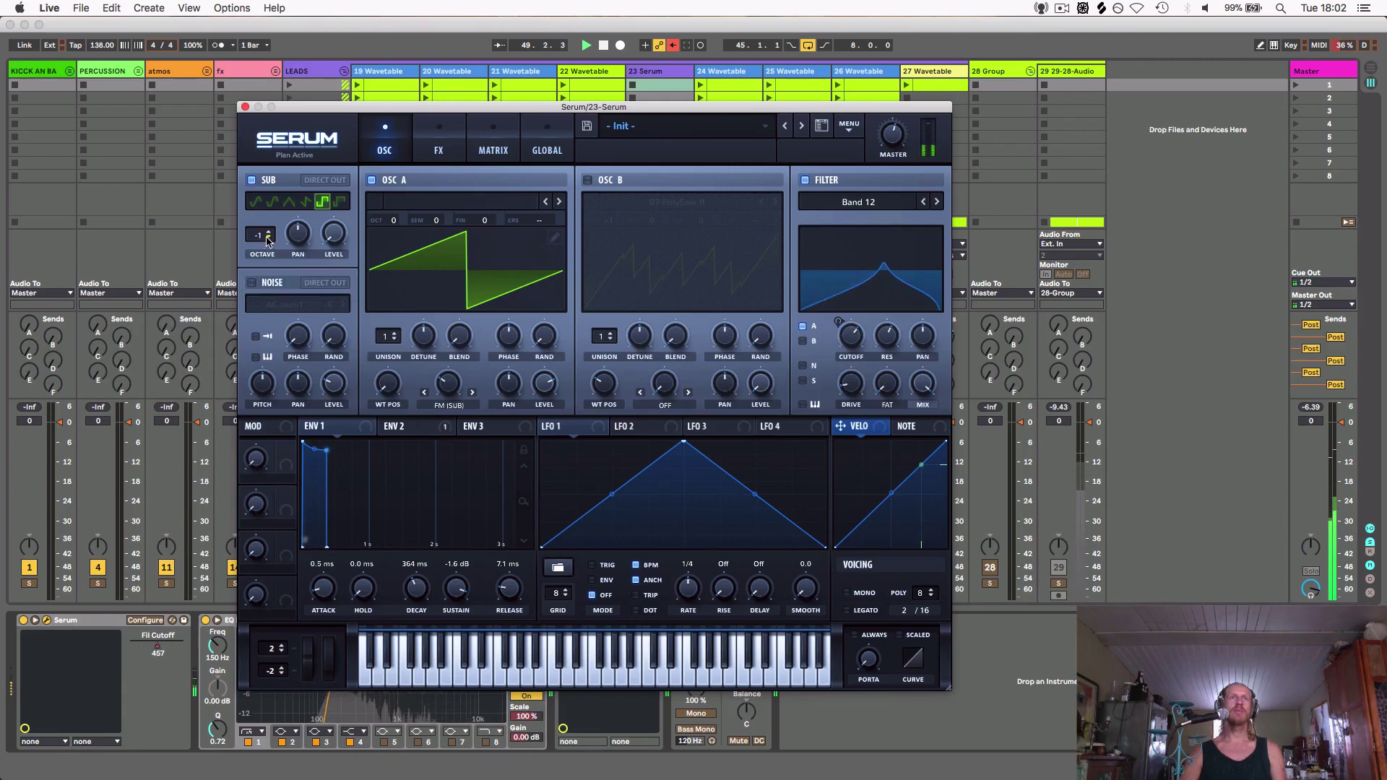
left_click_drag(446, 390, 456, 385)
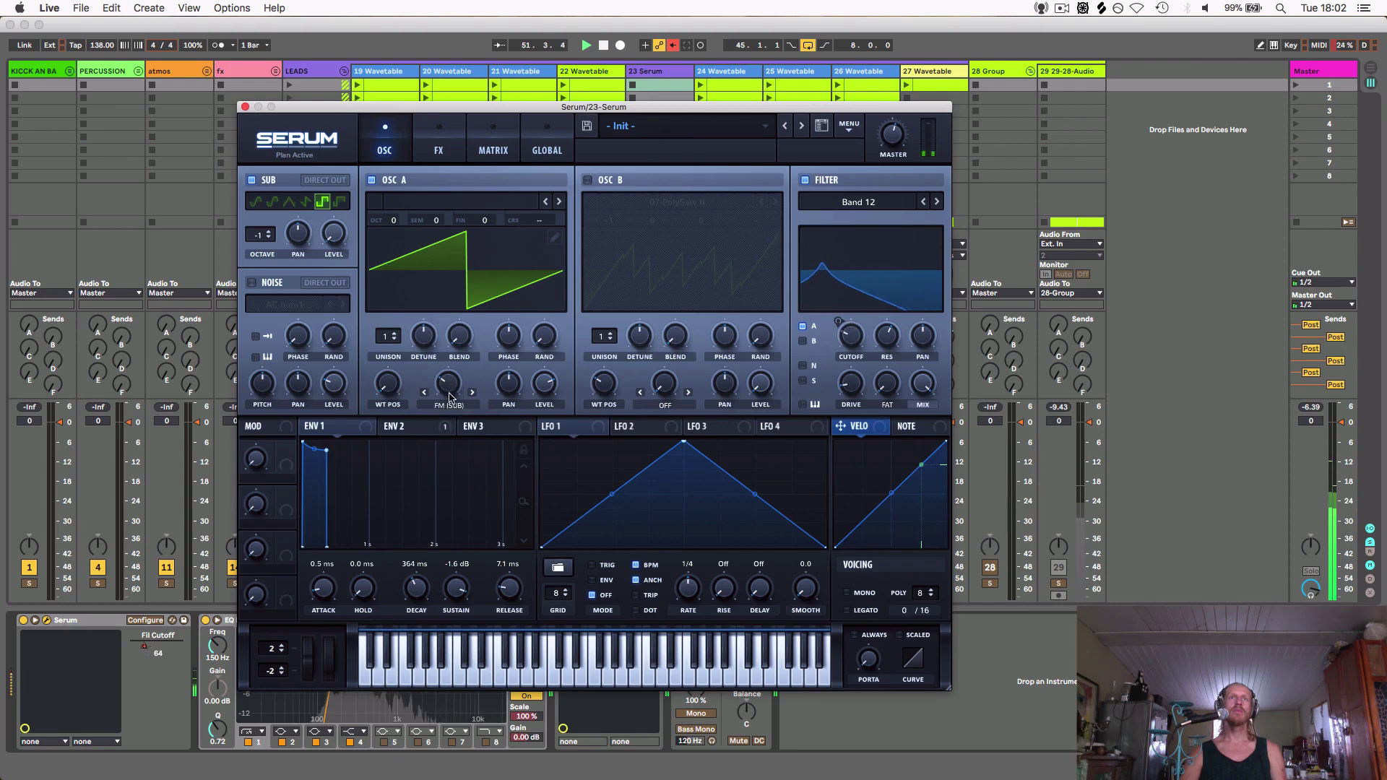
left_click(269, 231)
Lower oscillator A's octave to -1 and switch the sub oscillator to the sine waveform
left_click(393, 222)
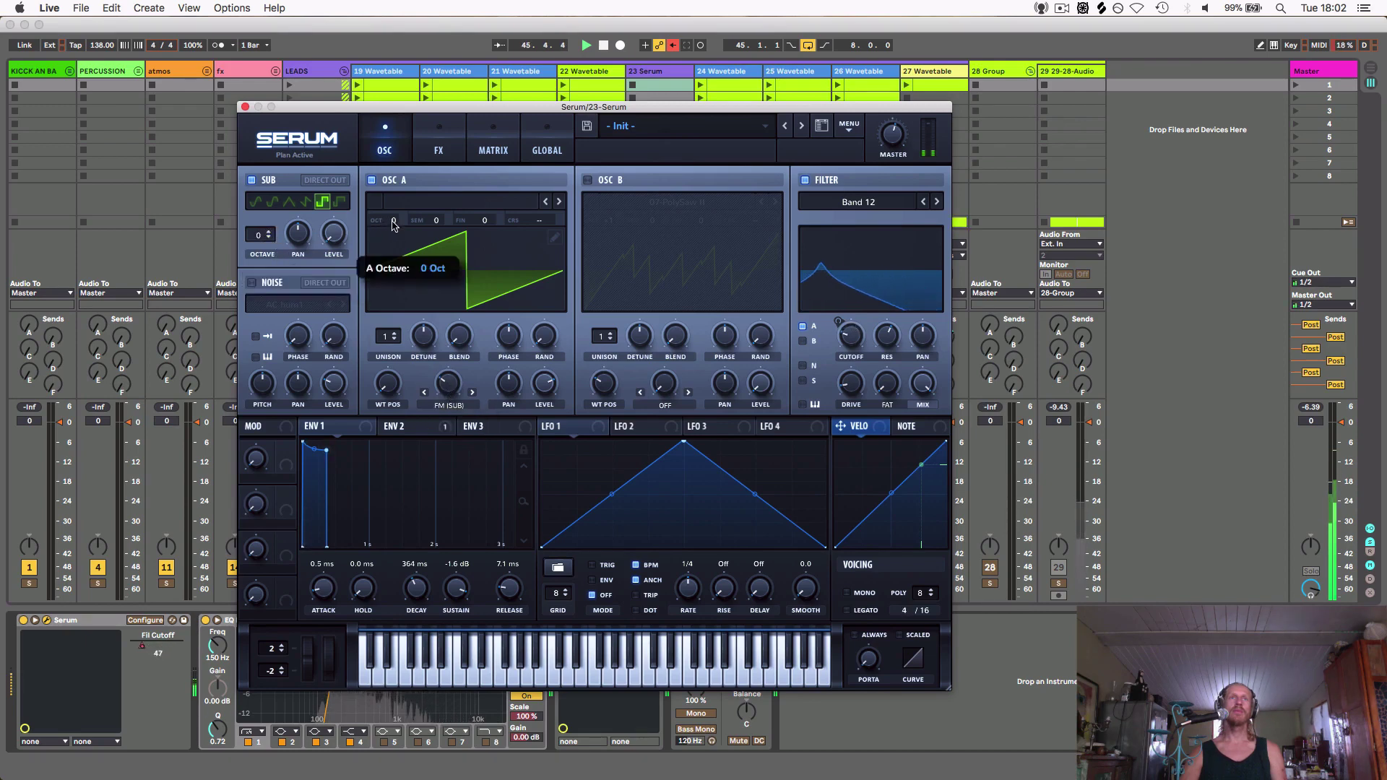
left_click_drag(394, 239, 396, 244)
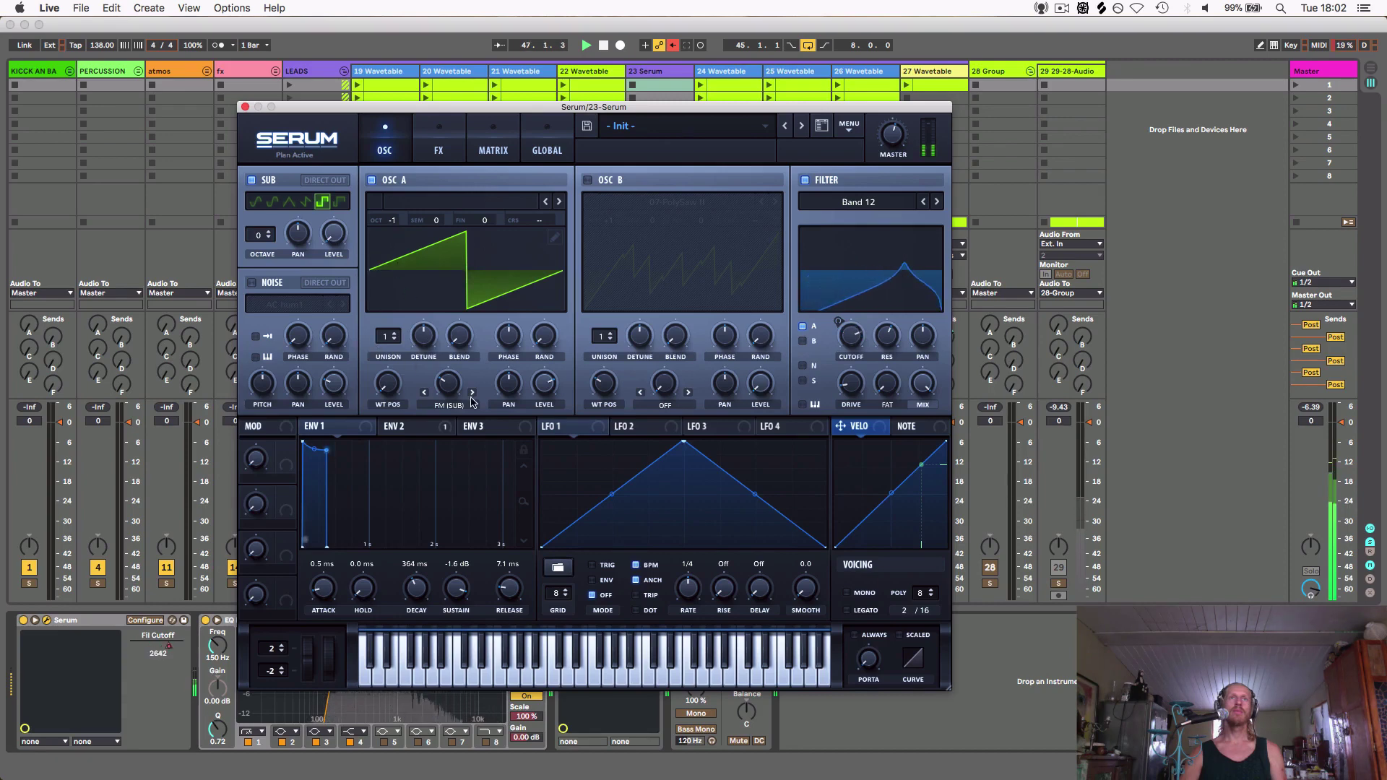
mouse_move(447, 371)
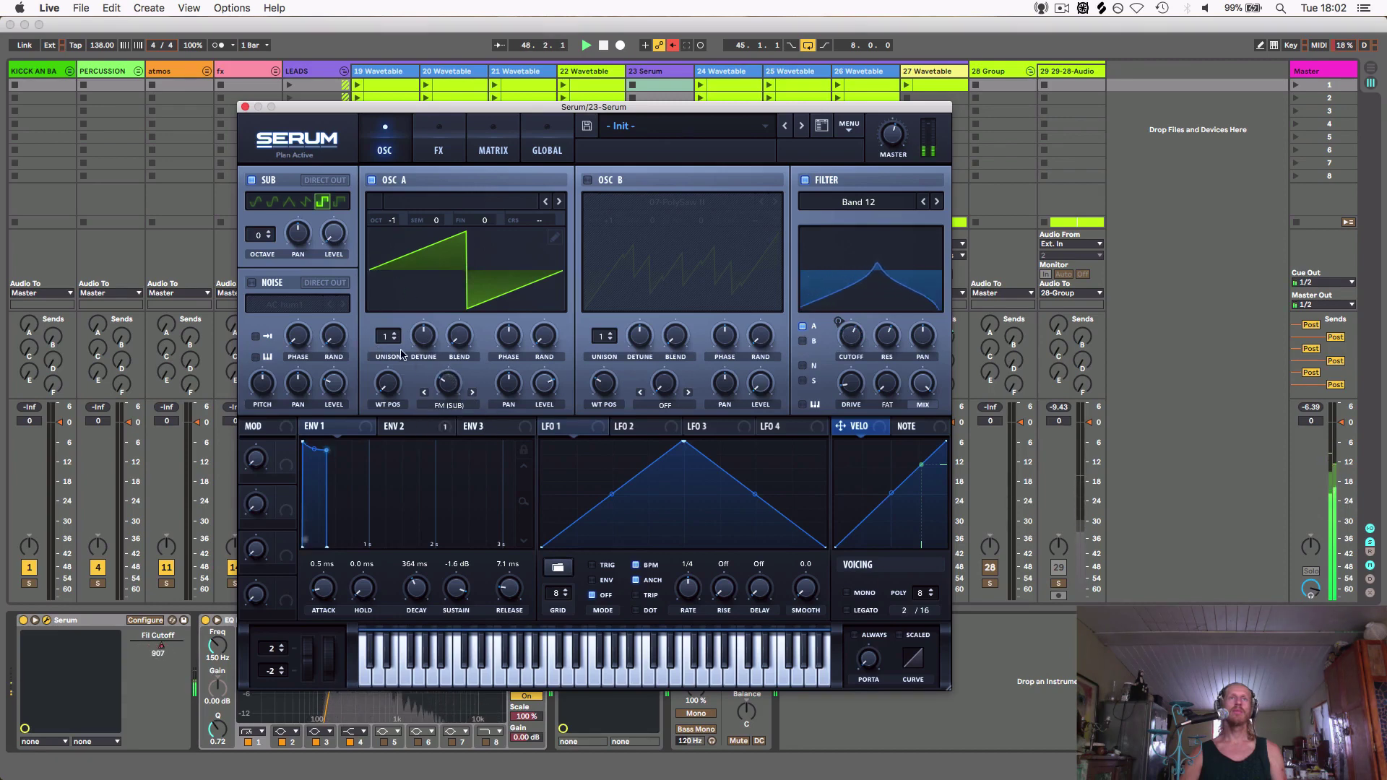
left_click(255, 201)
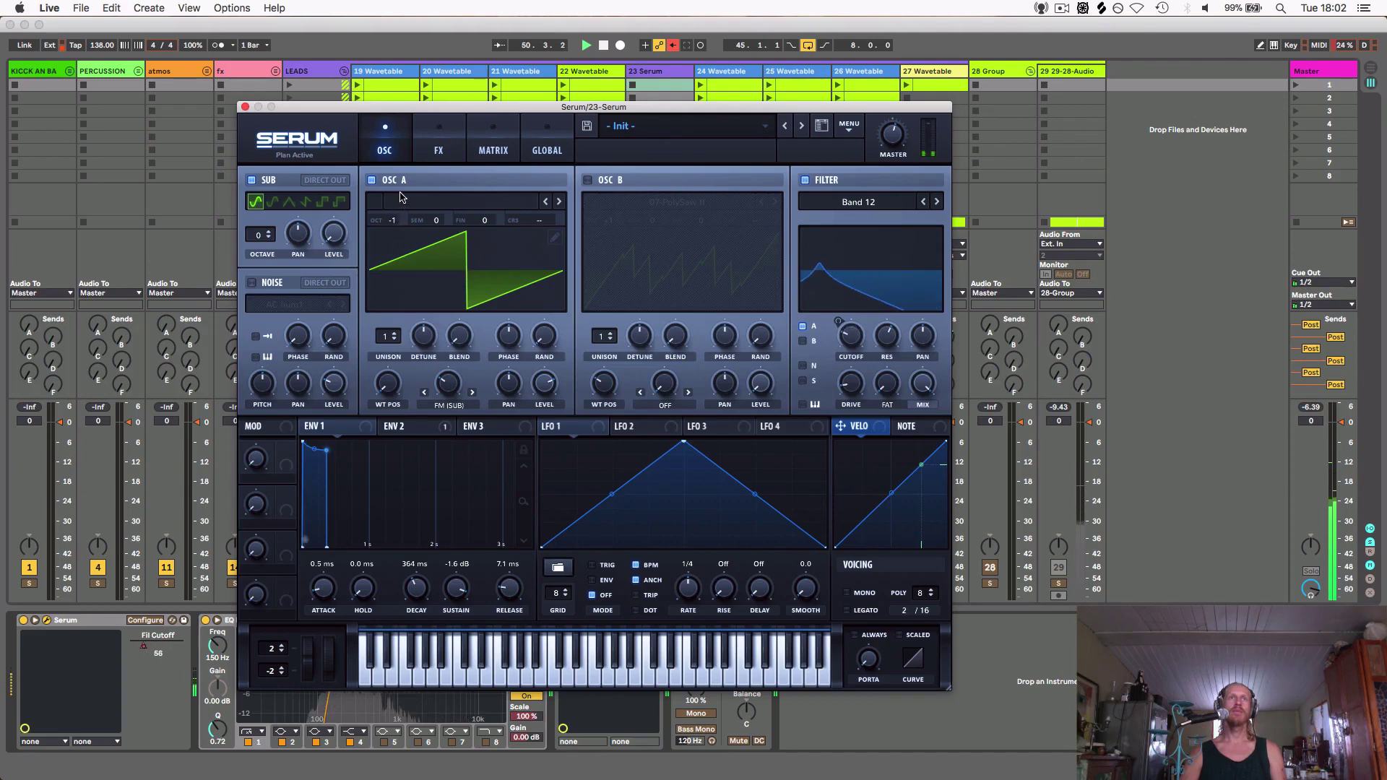
Set oscillator A's octave to +1 and the sub oscillator's octave to -1, and close the Serum window
mouse_move(396, 221)
left_mouse_down()
mouse_move(400, 208)
mouse_move(388, 219)
left_mouse_up()
left_click_drag(263, 236, 262, 248)
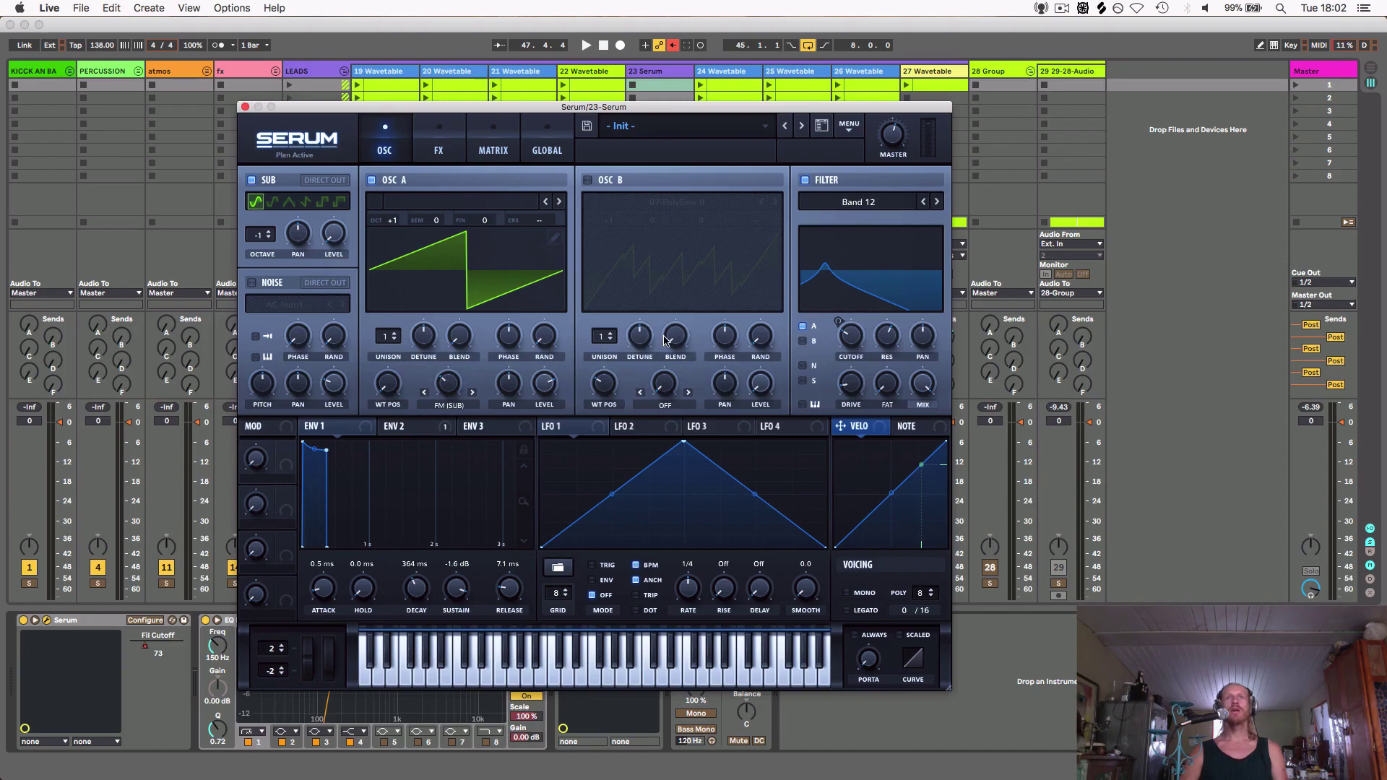
left_click(245, 107)
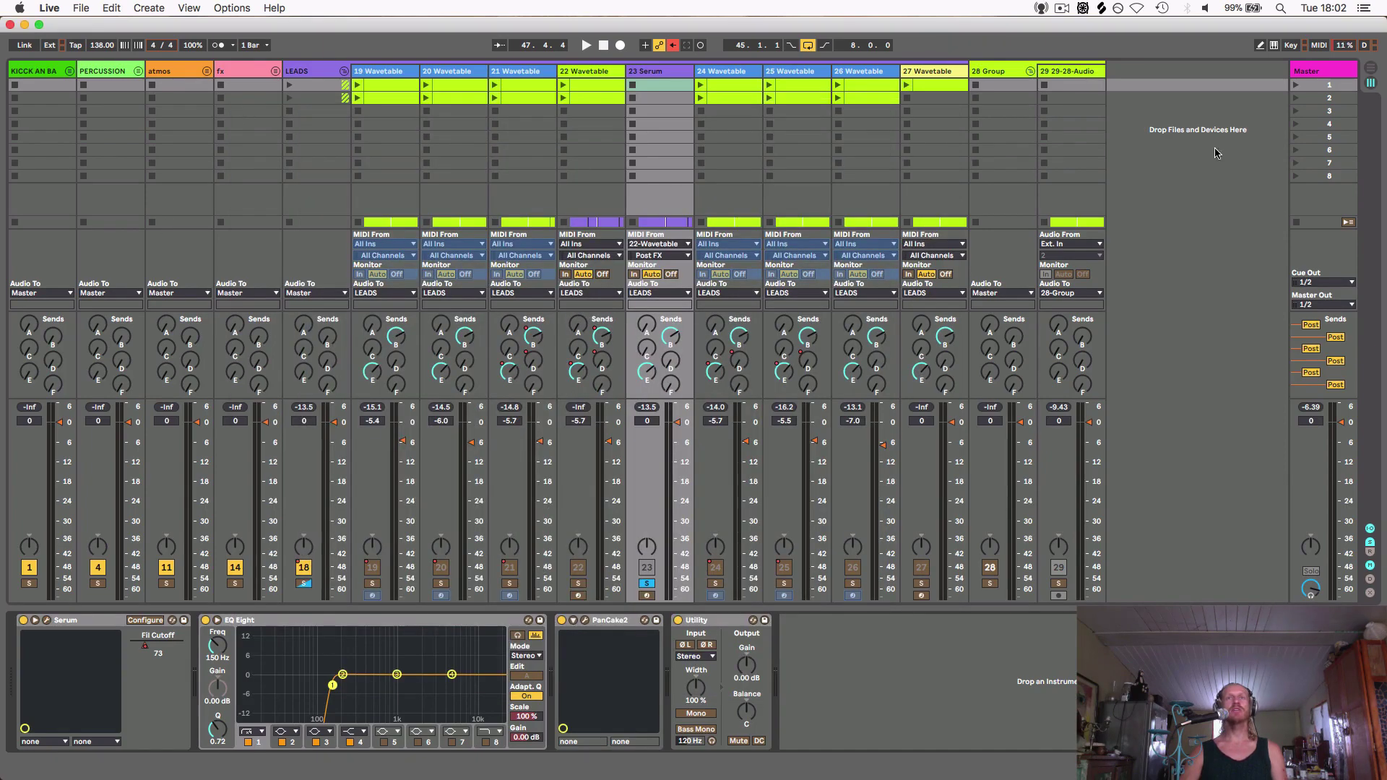
Show the arrangement around the loop from bar 45 and audition the 22 Wavetable and 21 Wavetable tracks in solo
left_click(1371, 72)
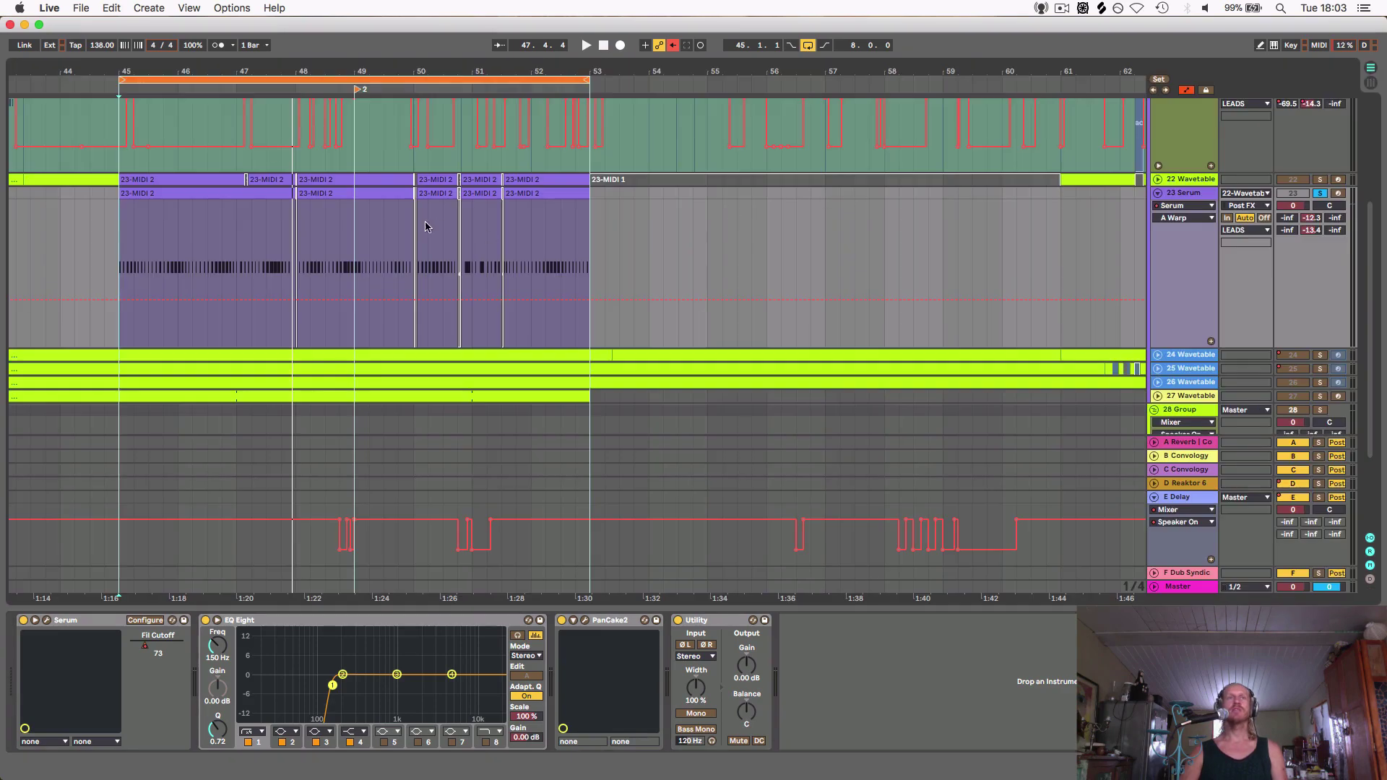
left_click_drag(421, 73, 422, 81)
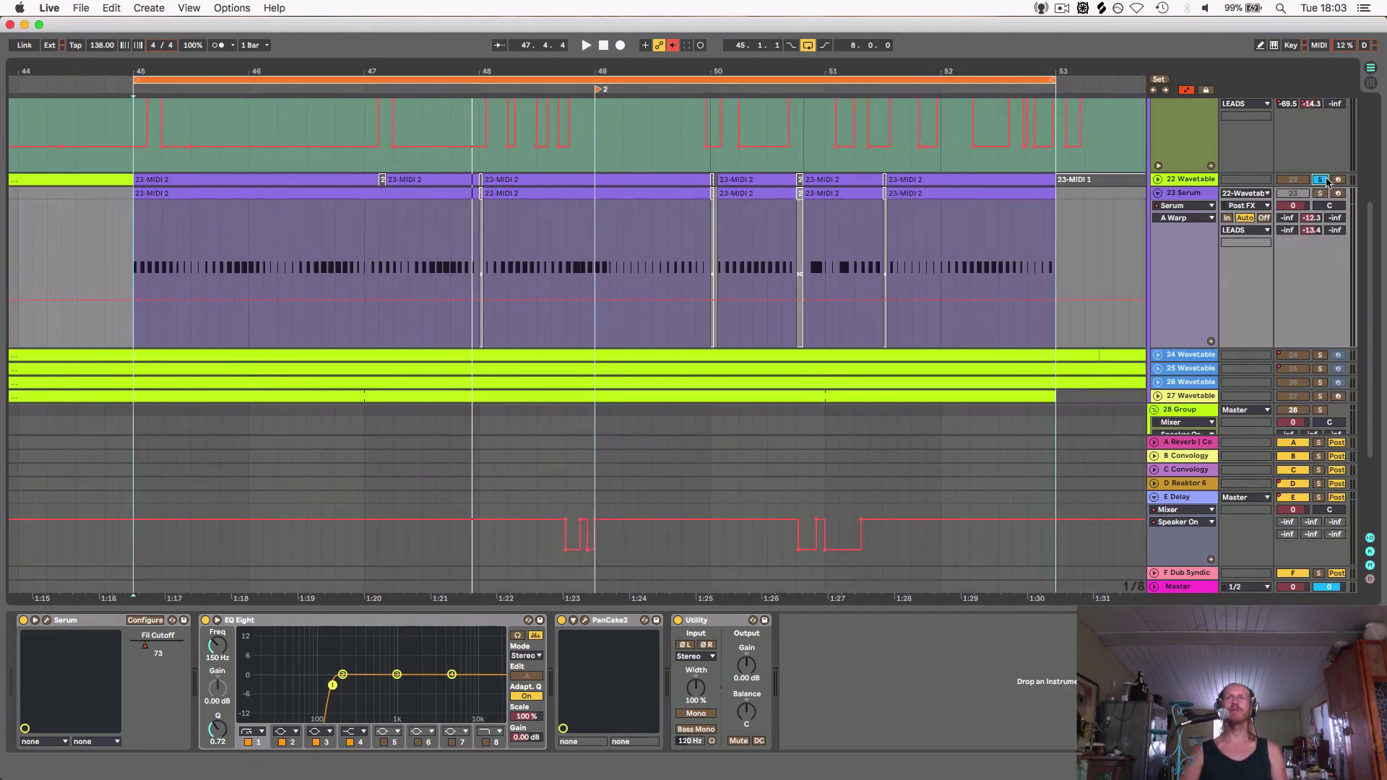
key("space")
scroll(1313, 251, "up", 5)
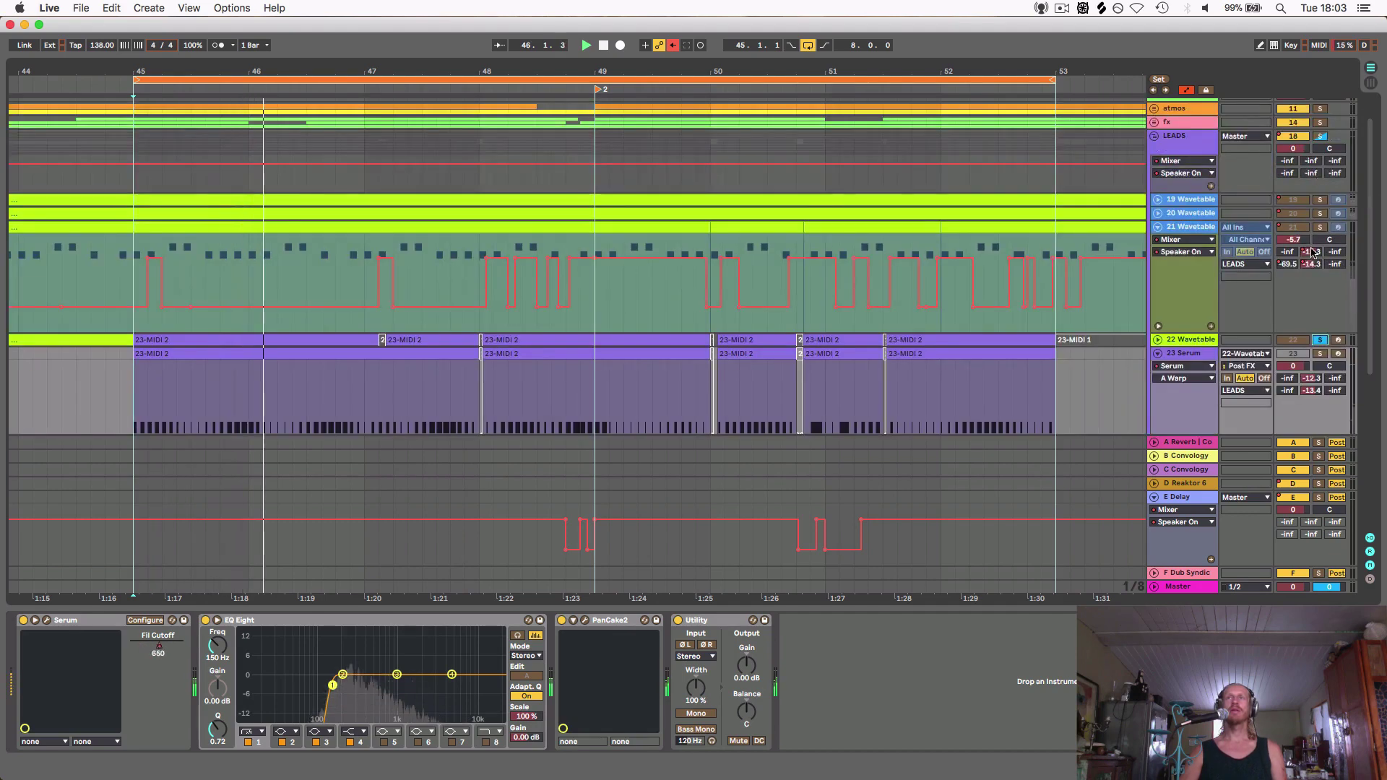
left_click(1320, 227)
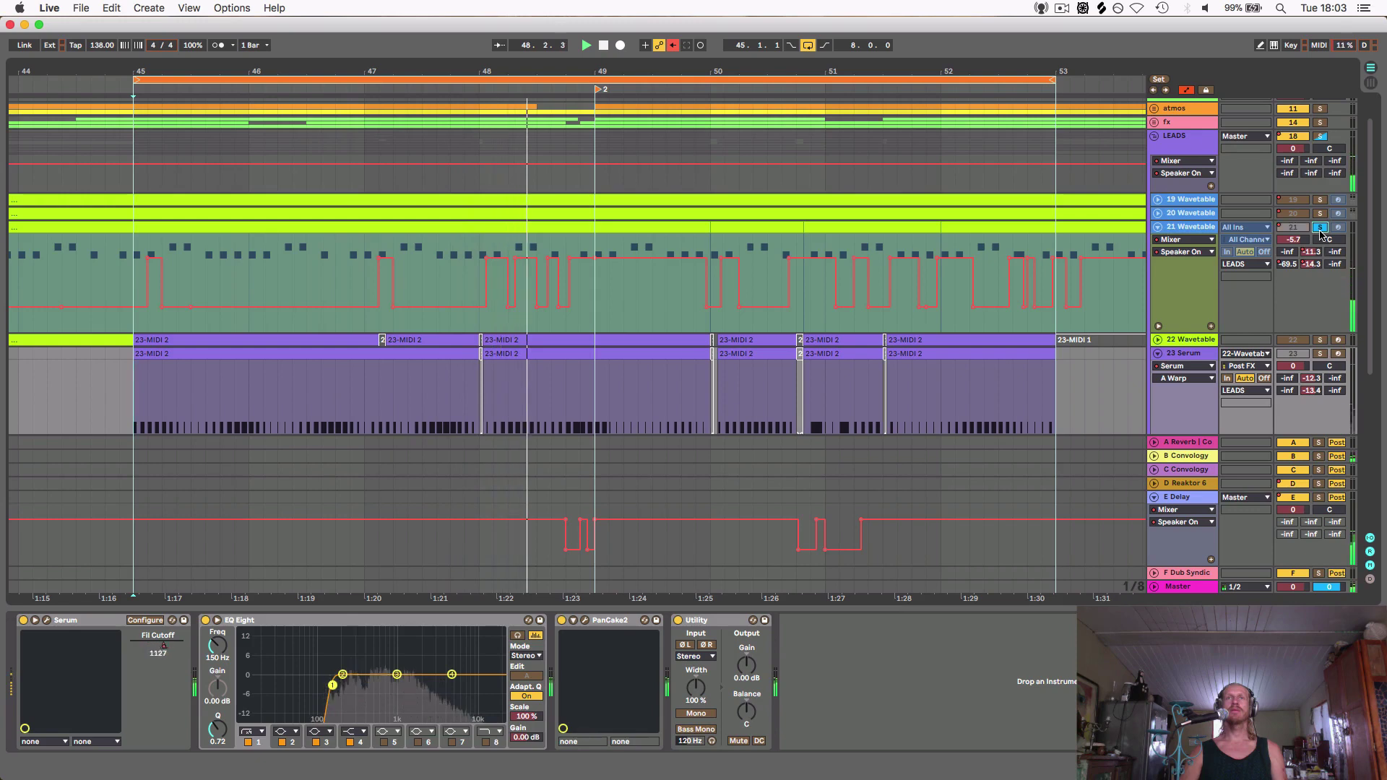
Solo the 23 Serum track and play the loop again from bar 45 to compare its sound
left_click(1319, 353)
key("space")
key("space")
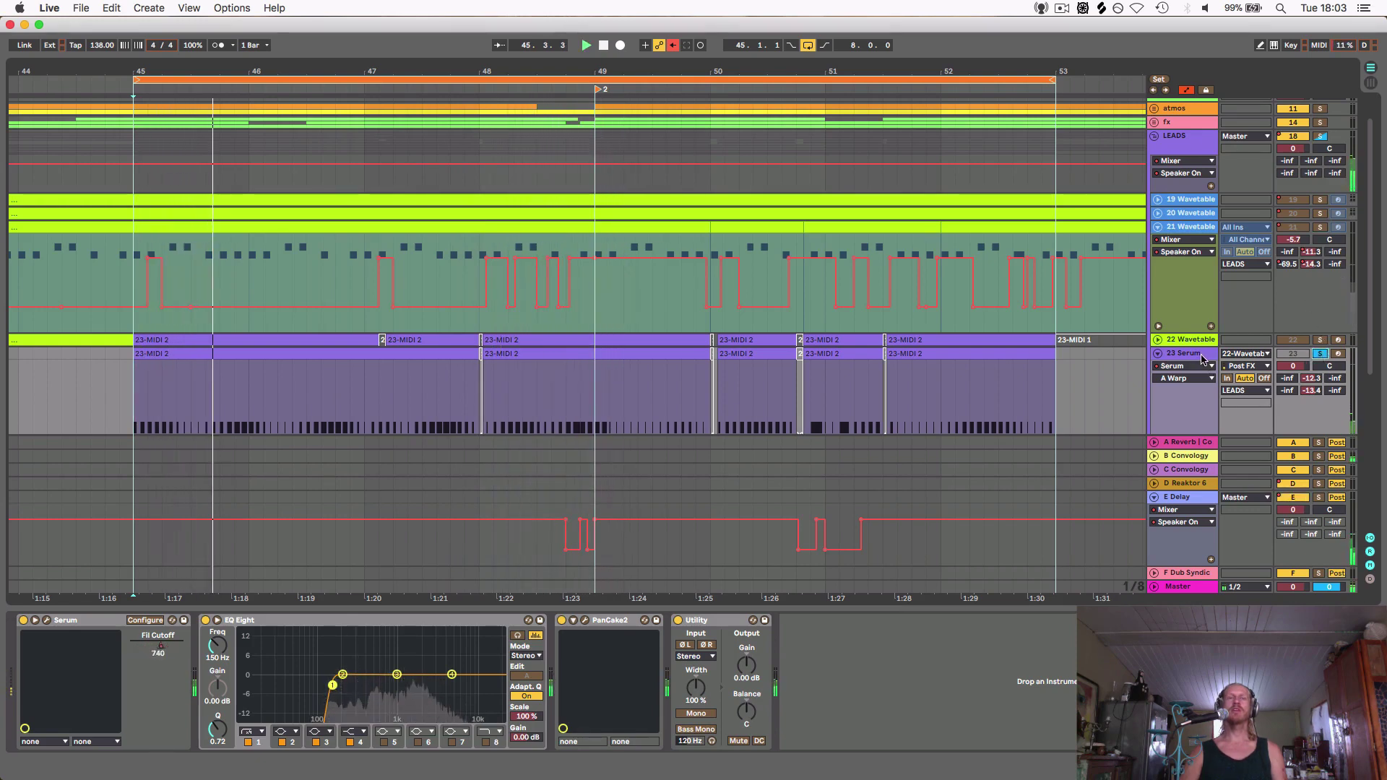
scroll(1064, 394, "down", 2)
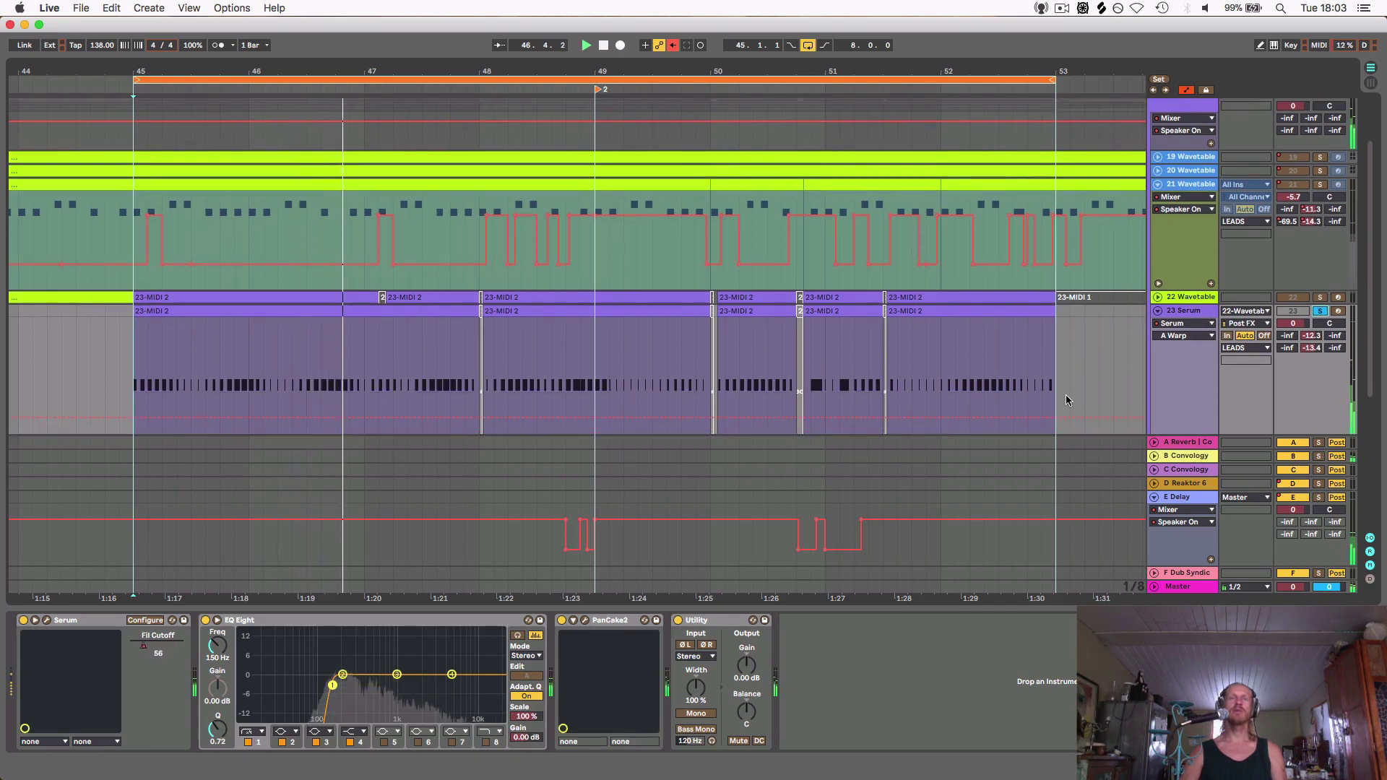
scroll(1064, 394, "down", 2)
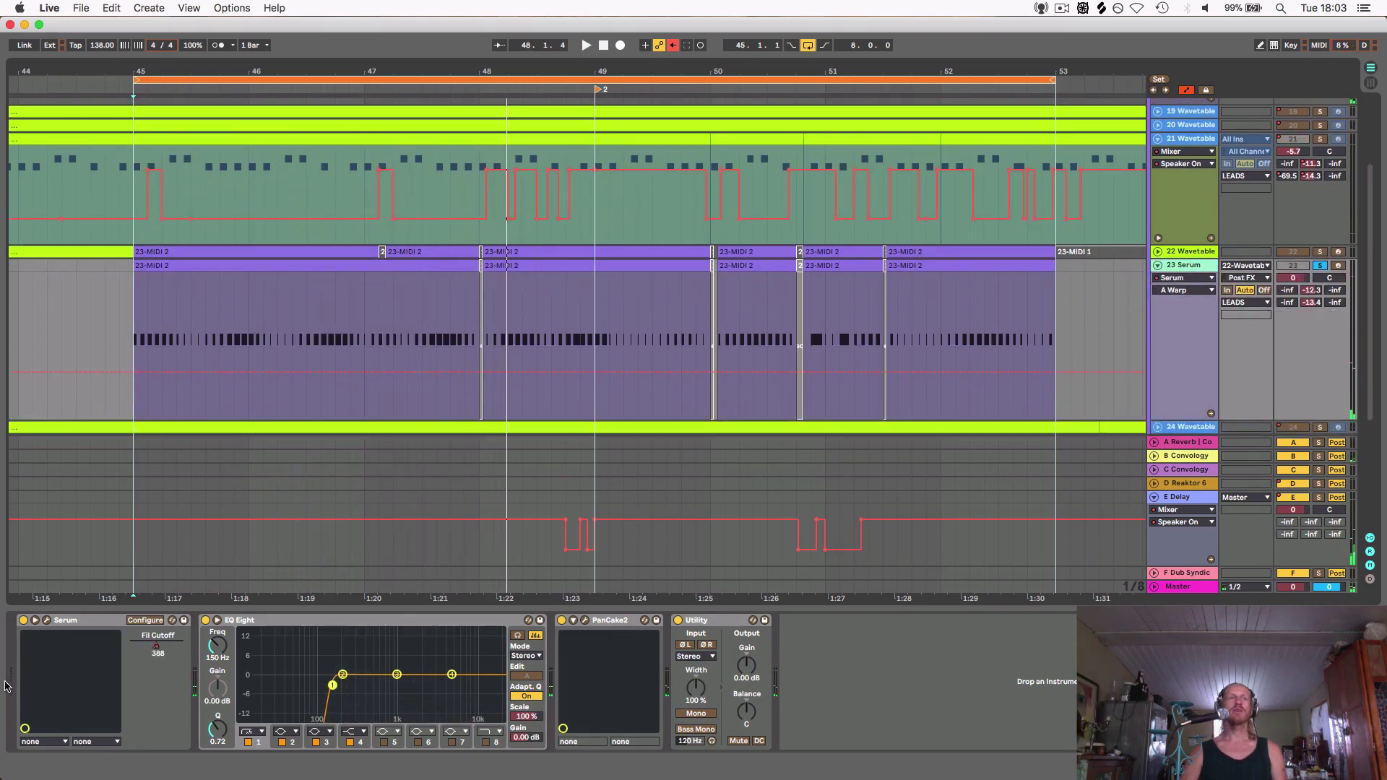
Open the Serum plug-in on the 23 Serum track, review its oscillator settings, and close it again
left_click(46, 621)
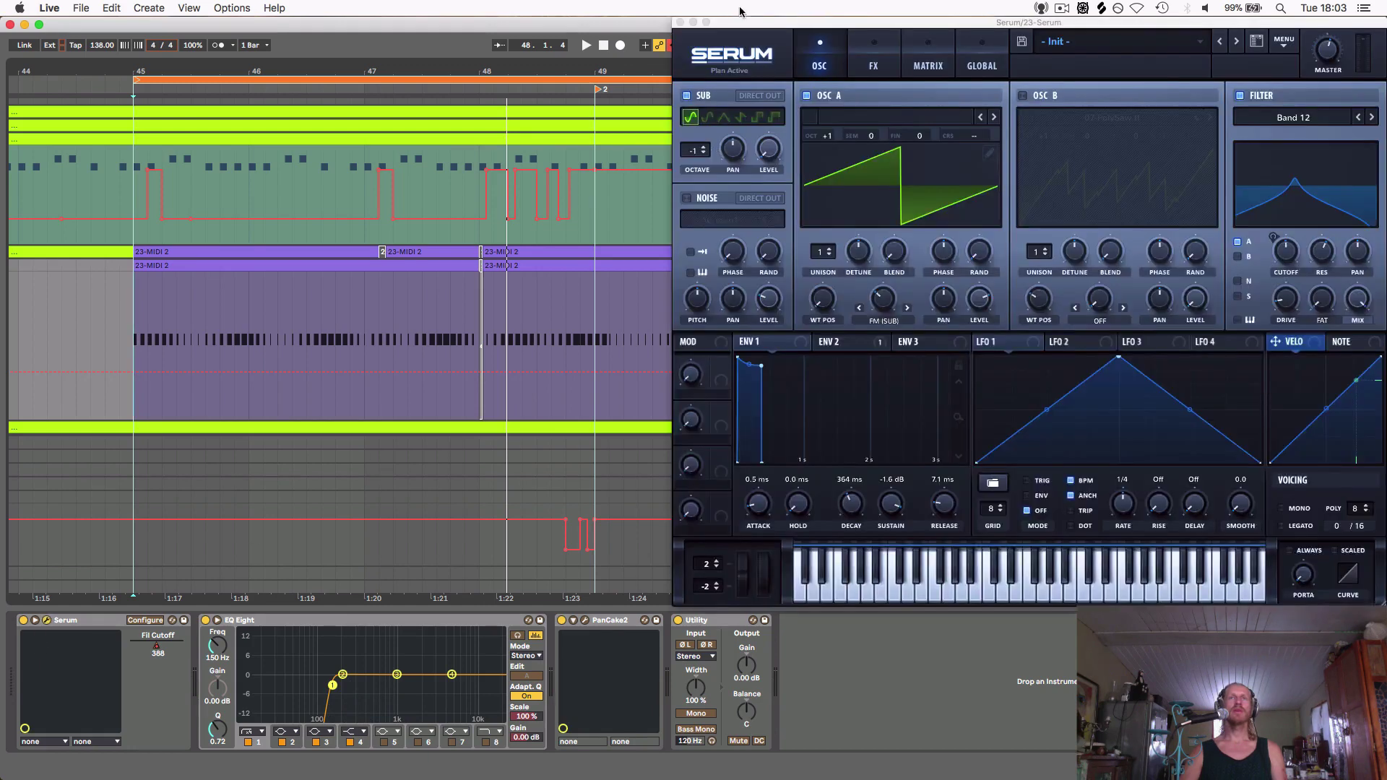
left_click_drag(766, 22, 440, 127)
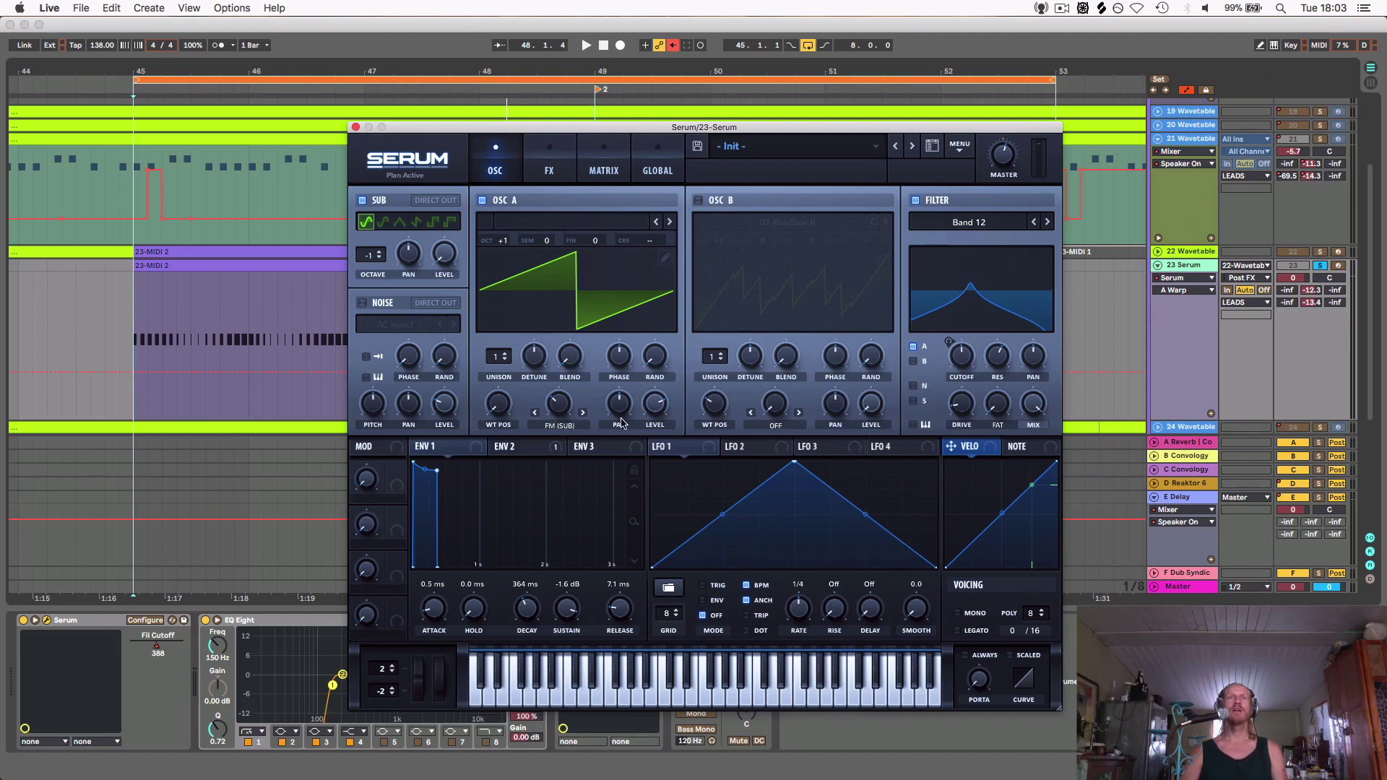
left_click(355, 127)
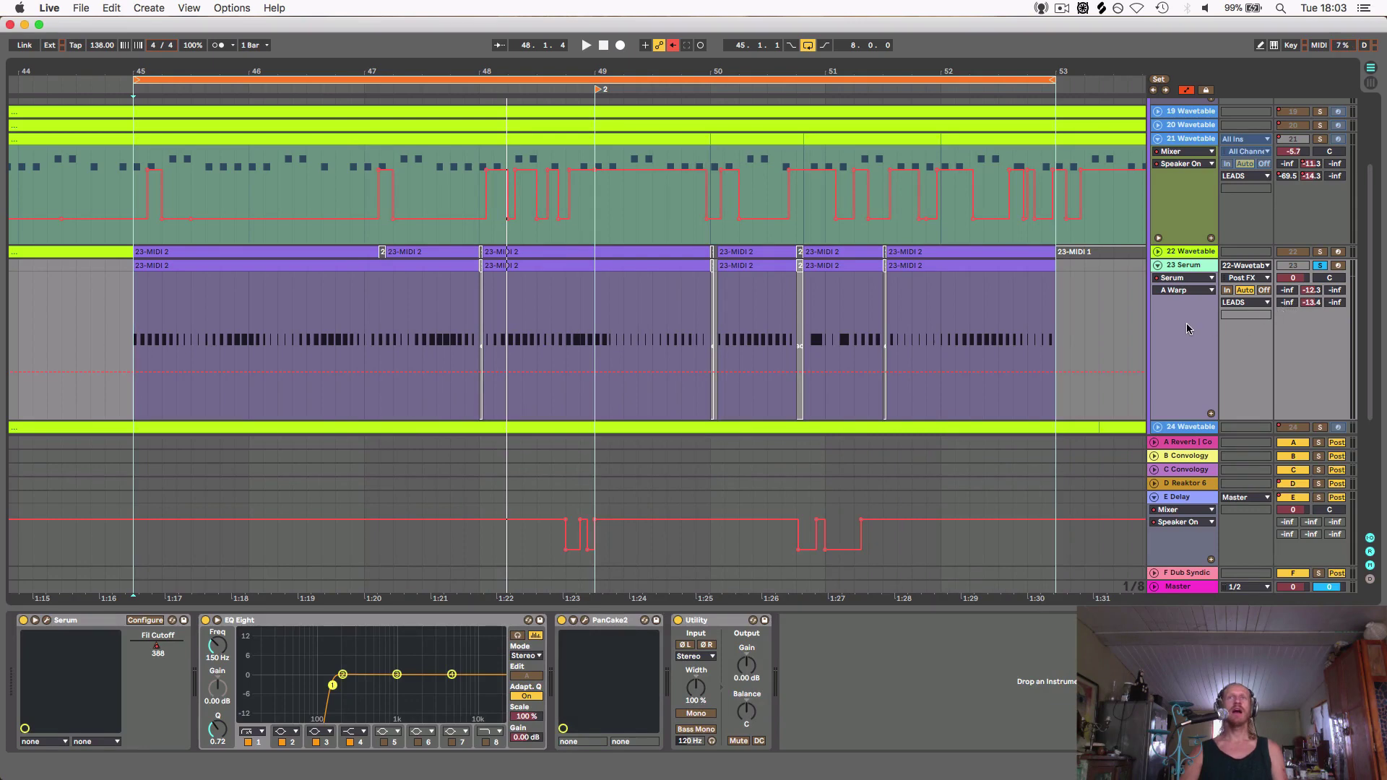
Fold the Serum track, move it above the 22 Wavetable track, and unfold it again
scroll(1187, 328, "up", 3)
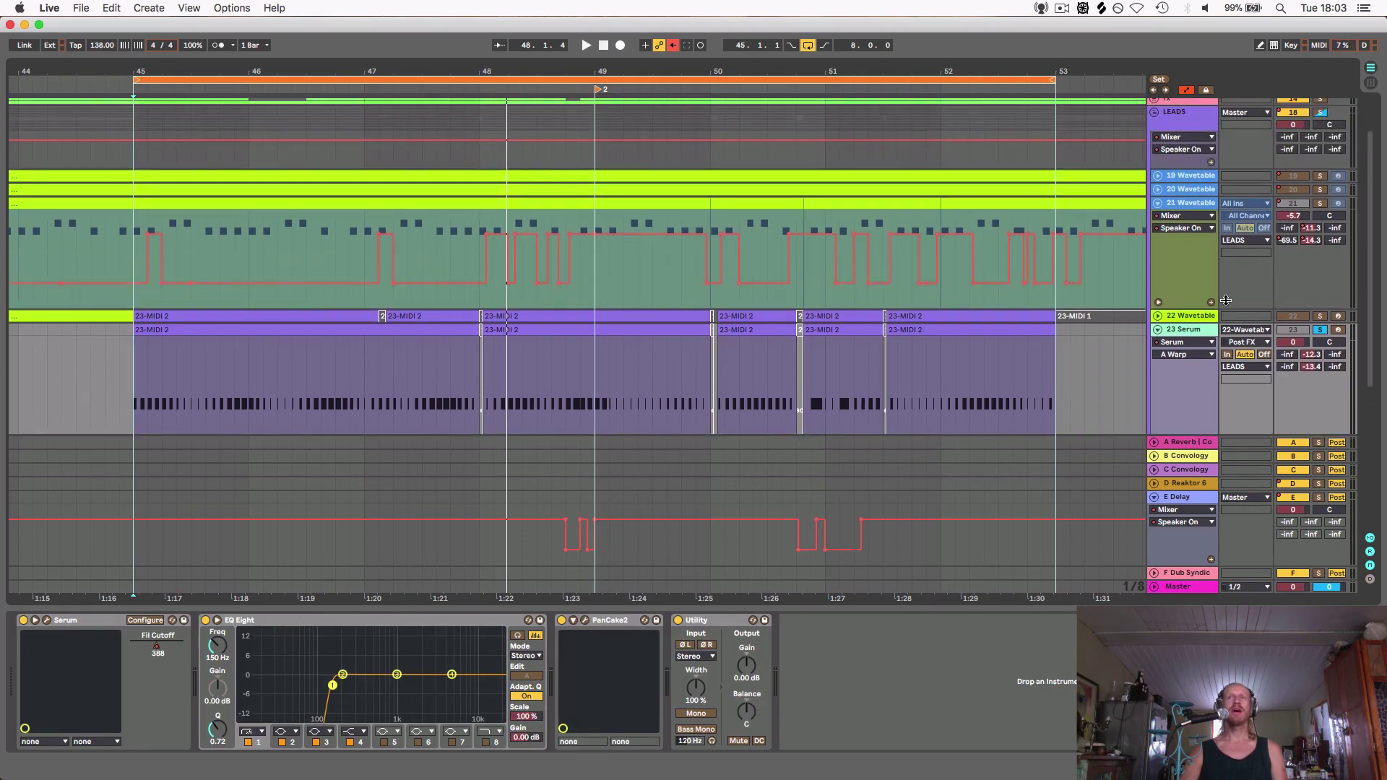
left_click(1156, 330)
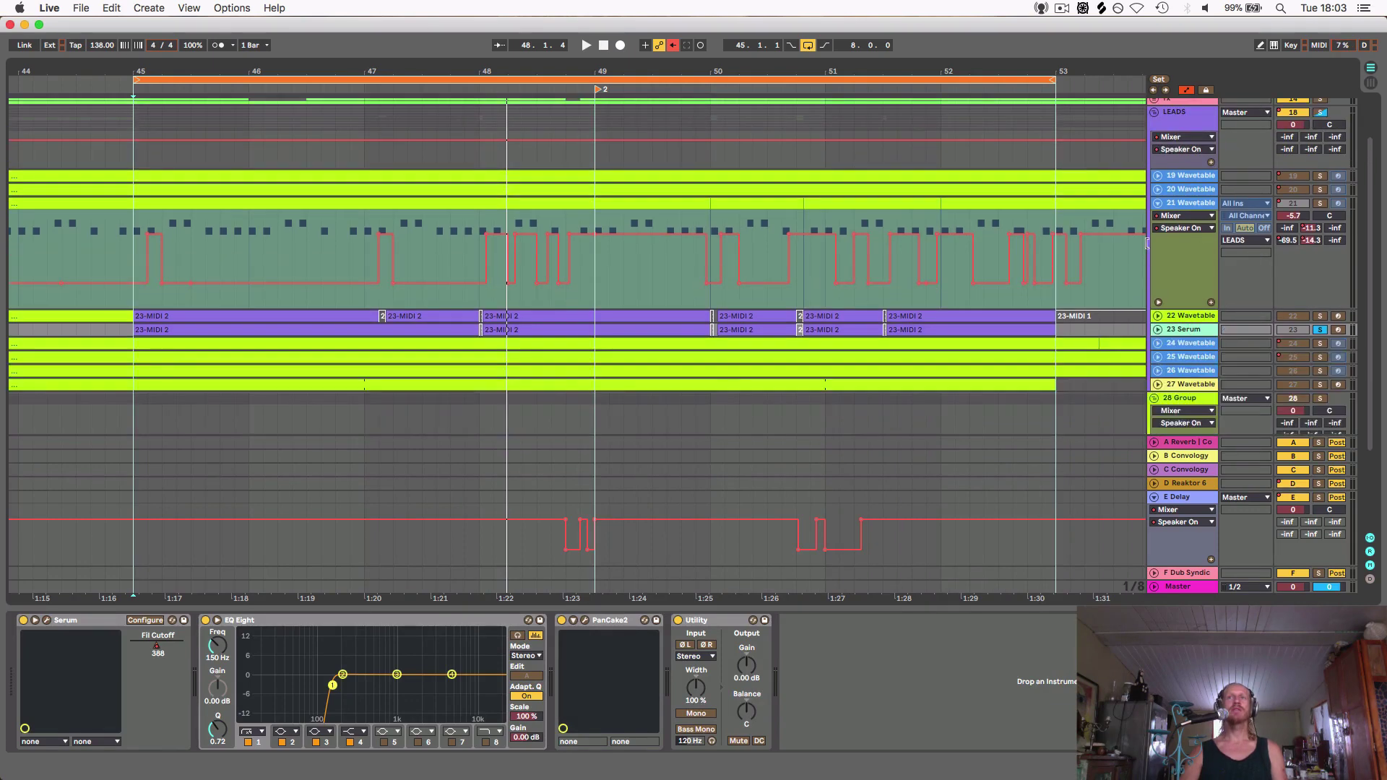
left_click(1159, 193)
left_click(1159, 193)
left_click_drag(1181, 331, 1175, 322)
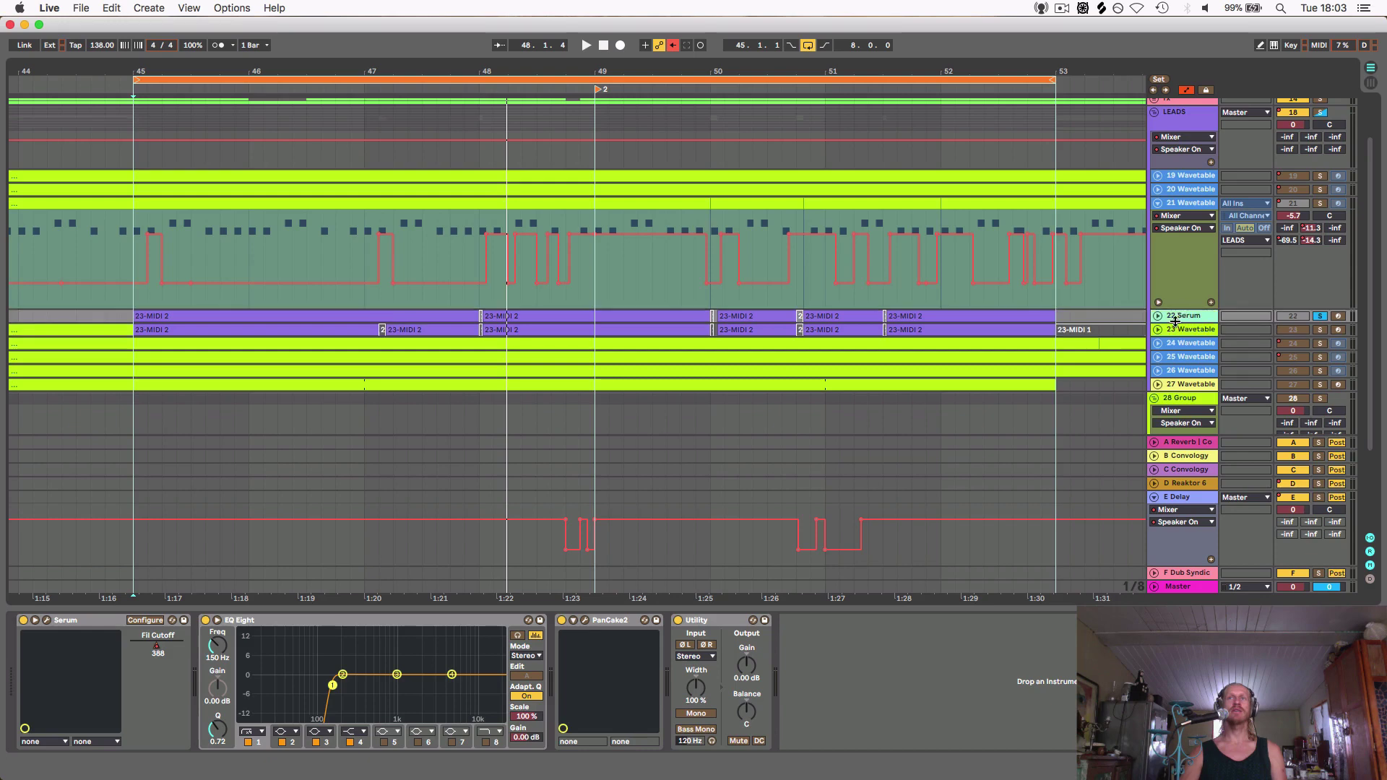
left_click(1156, 317)
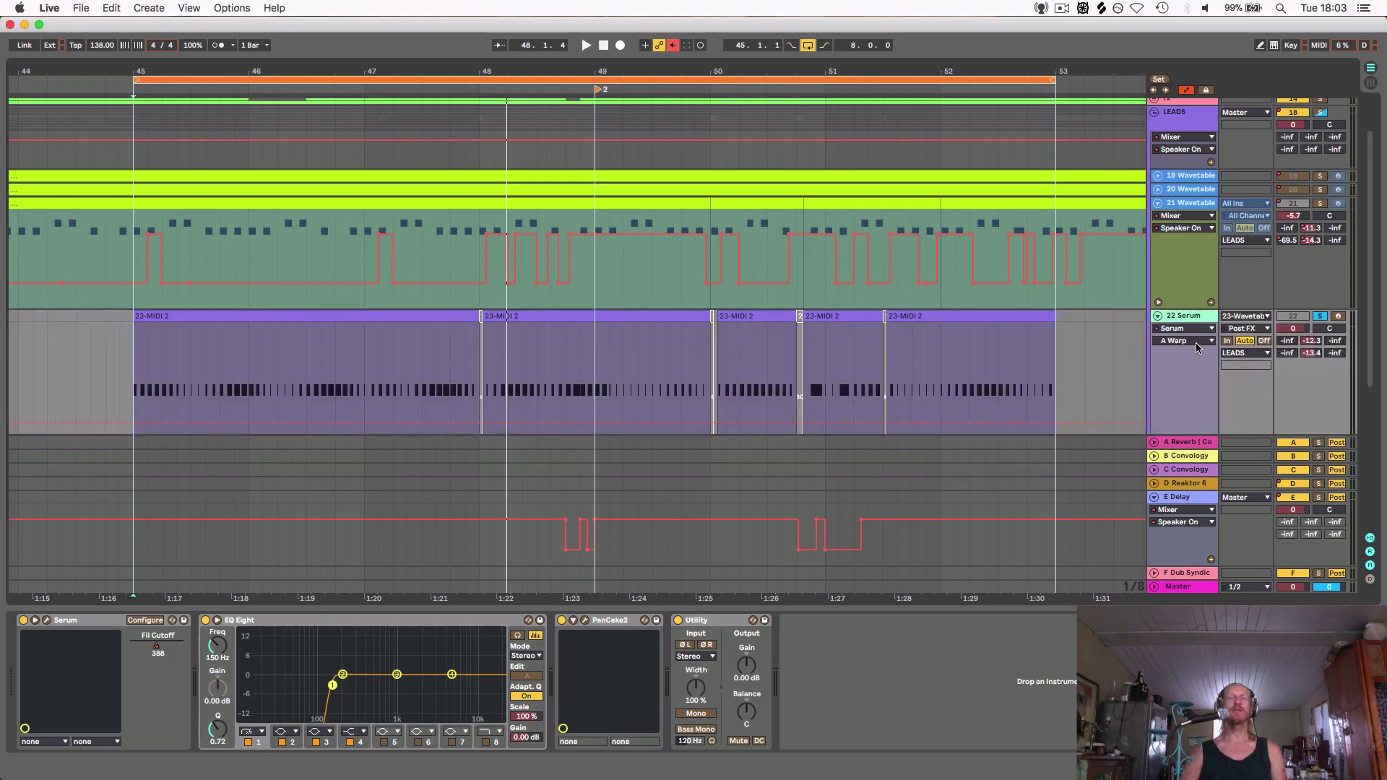
Turn off solo on the Serum track and select all of its 23-MIDI 2 clips between bars 45 and 53
scroll(1193, 349, "down", 2)
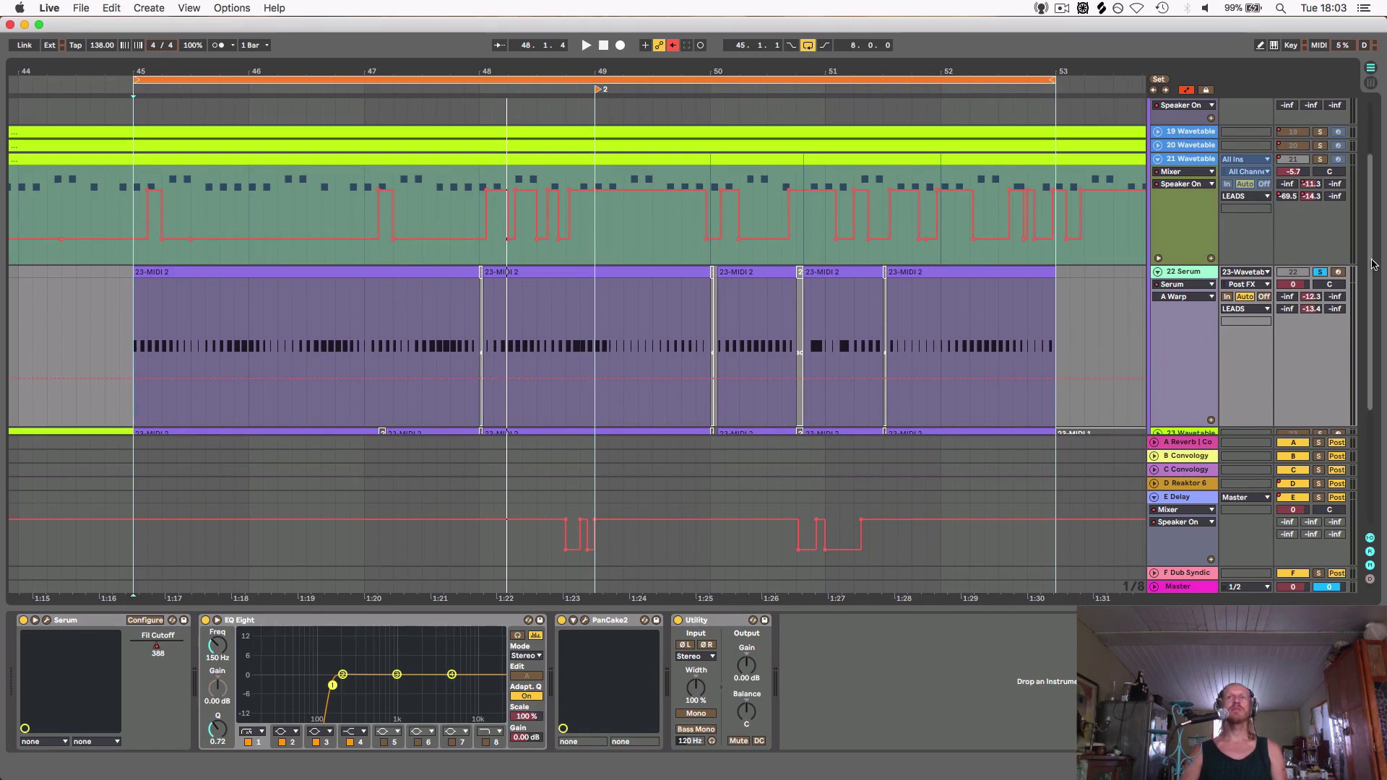
left_click(1321, 272)
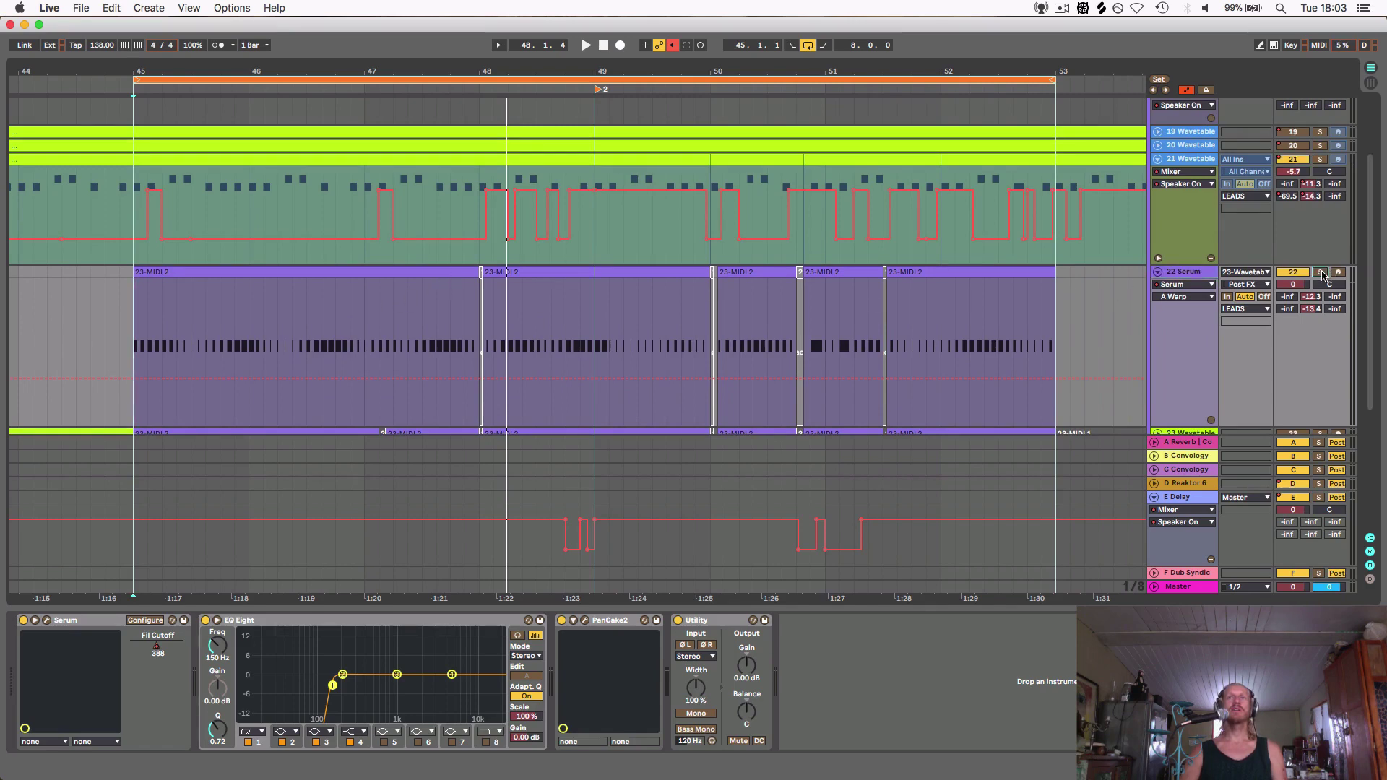
left_click(565, 271)
left_click(372, 271, "shift")
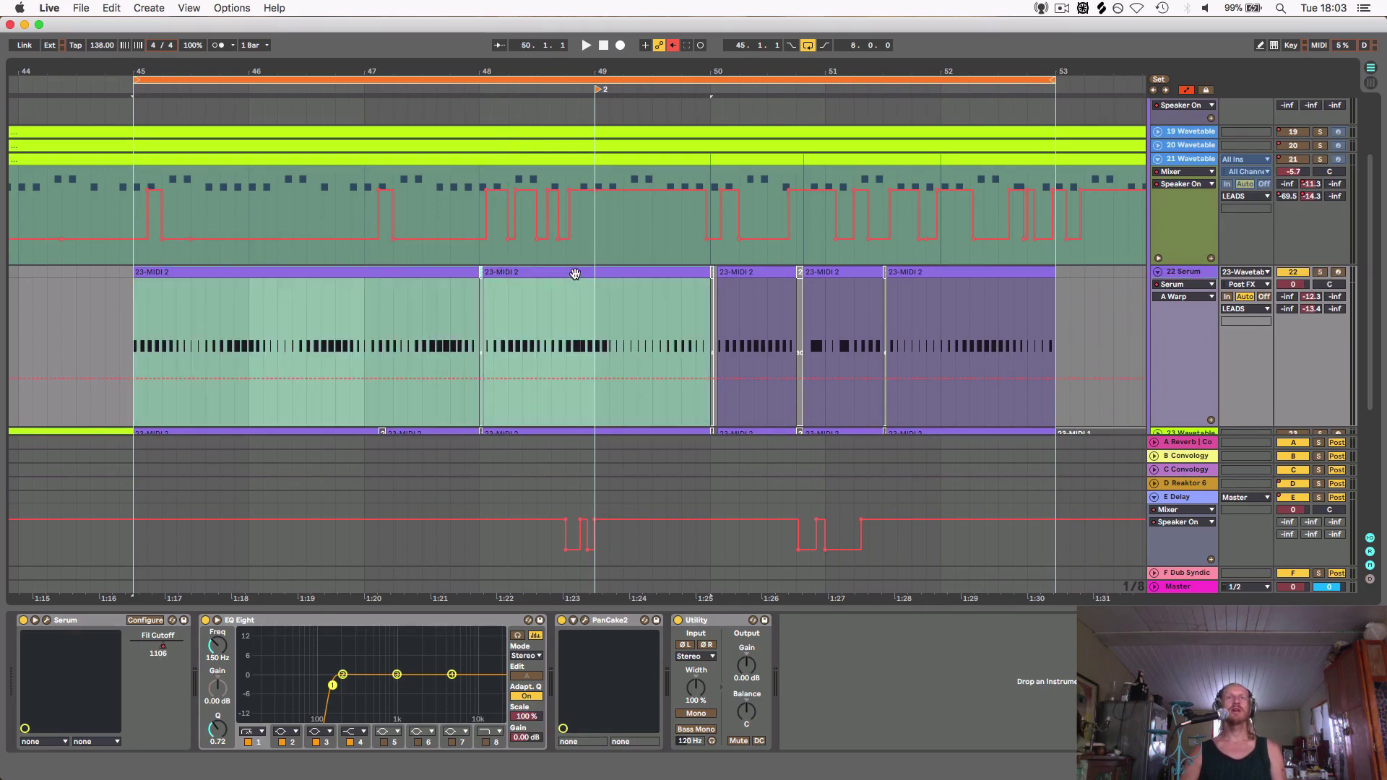
left_click(575, 273)
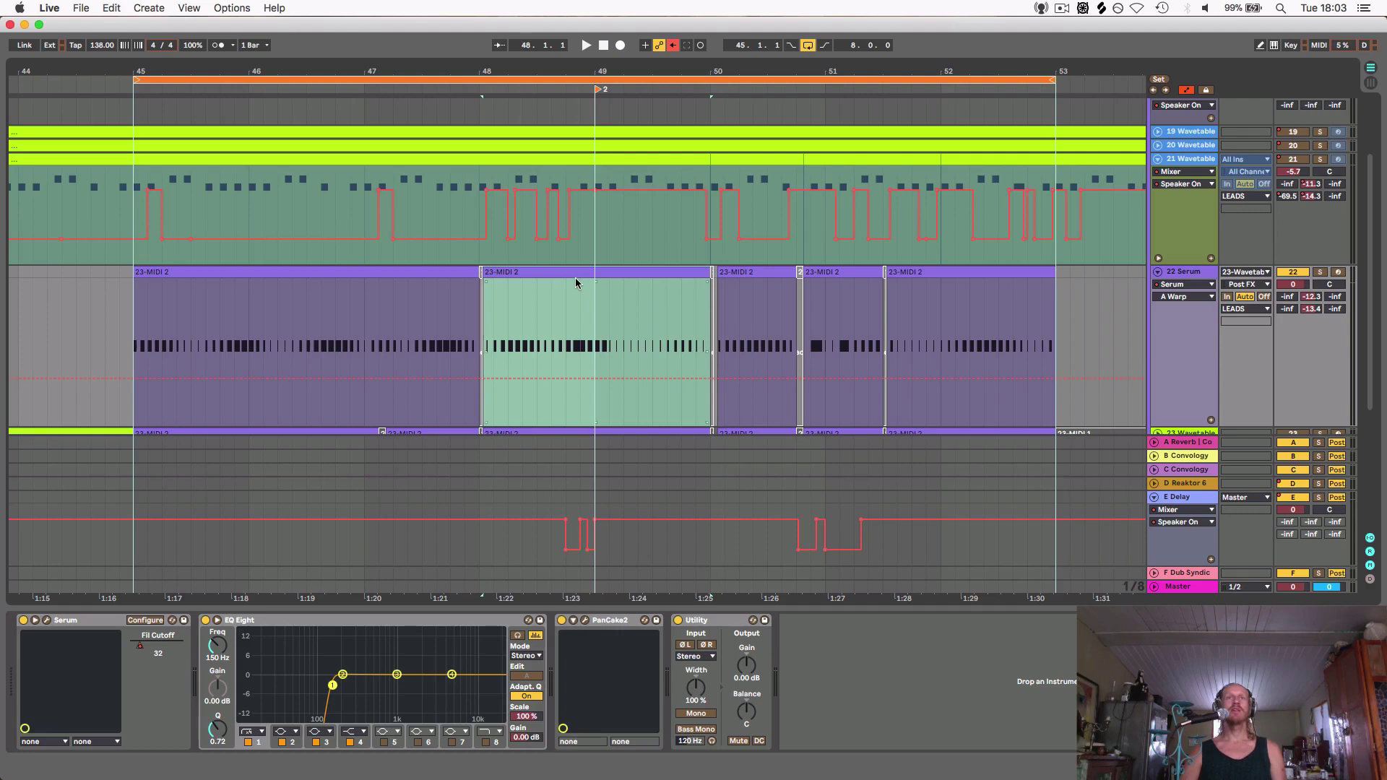
left_click(437, 273)
left_click(915, 272, "shift")
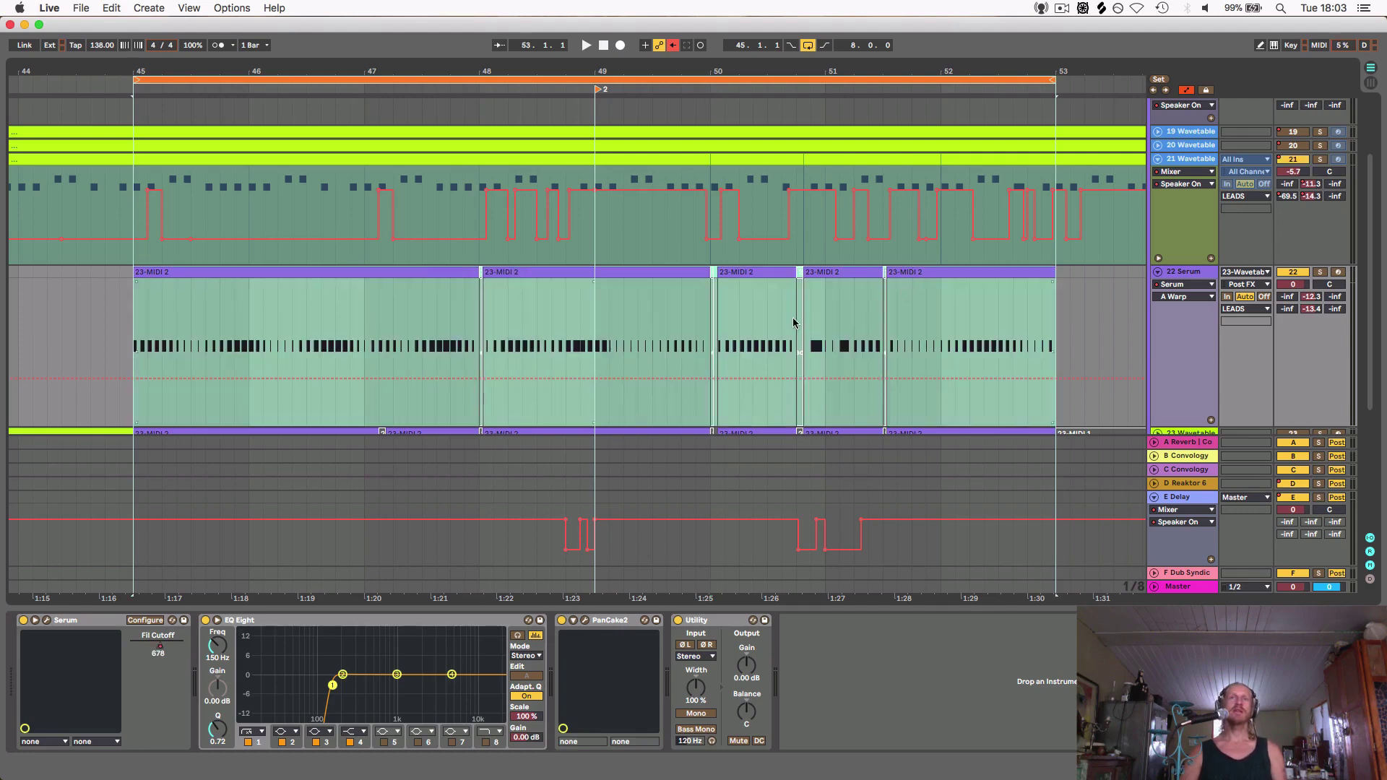
scroll(791, 317, "down", 3)
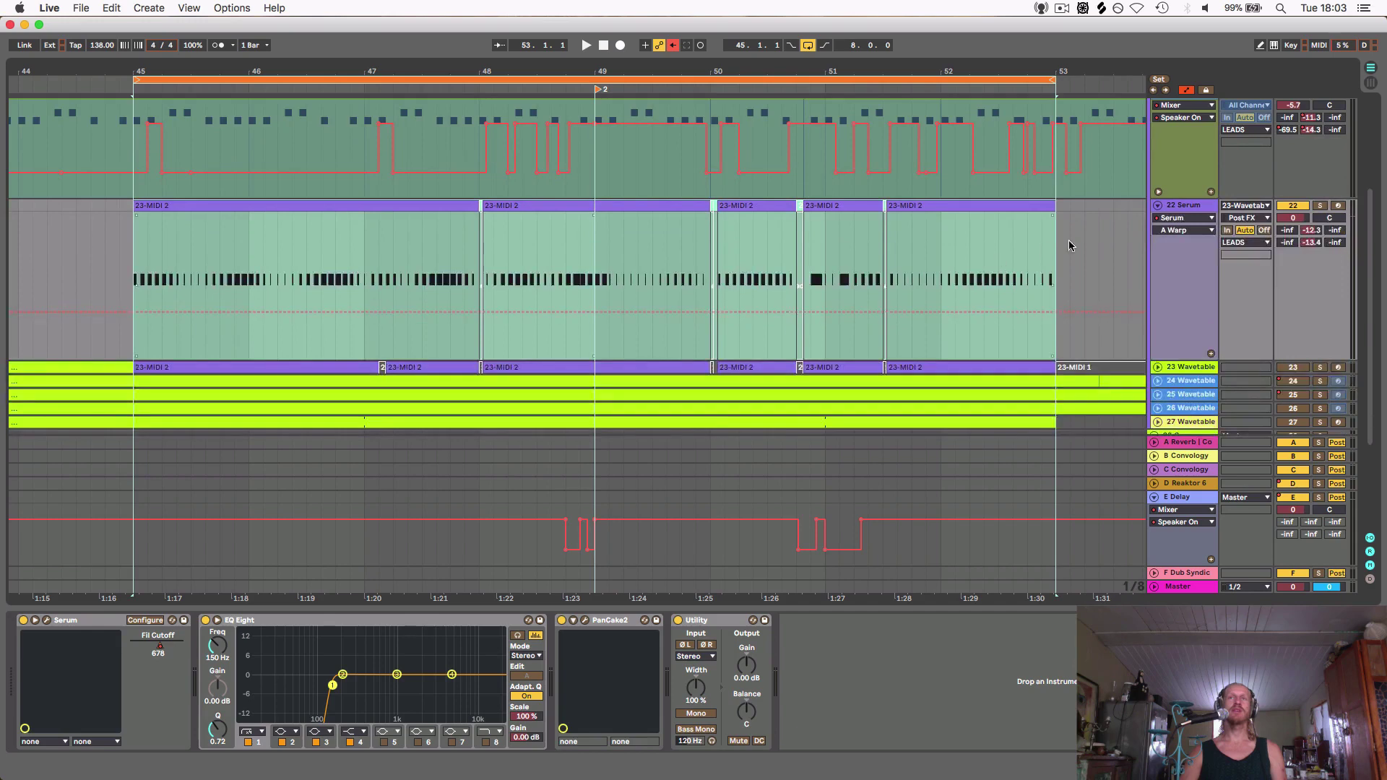
Show the Mixer Speaker On automation for the 22 Serum track and inspect its automation line
double_click(1293, 206)
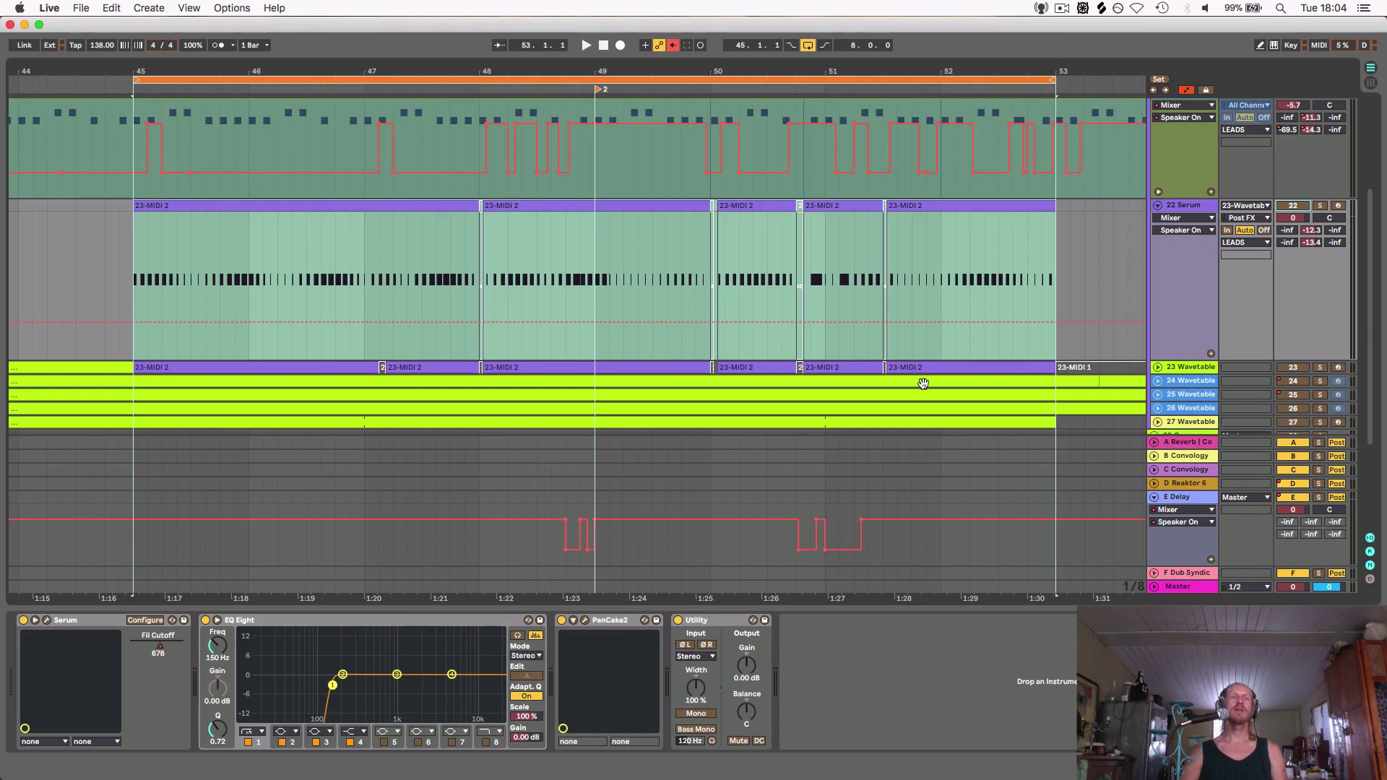
scroll(928, 378, "up", 2)
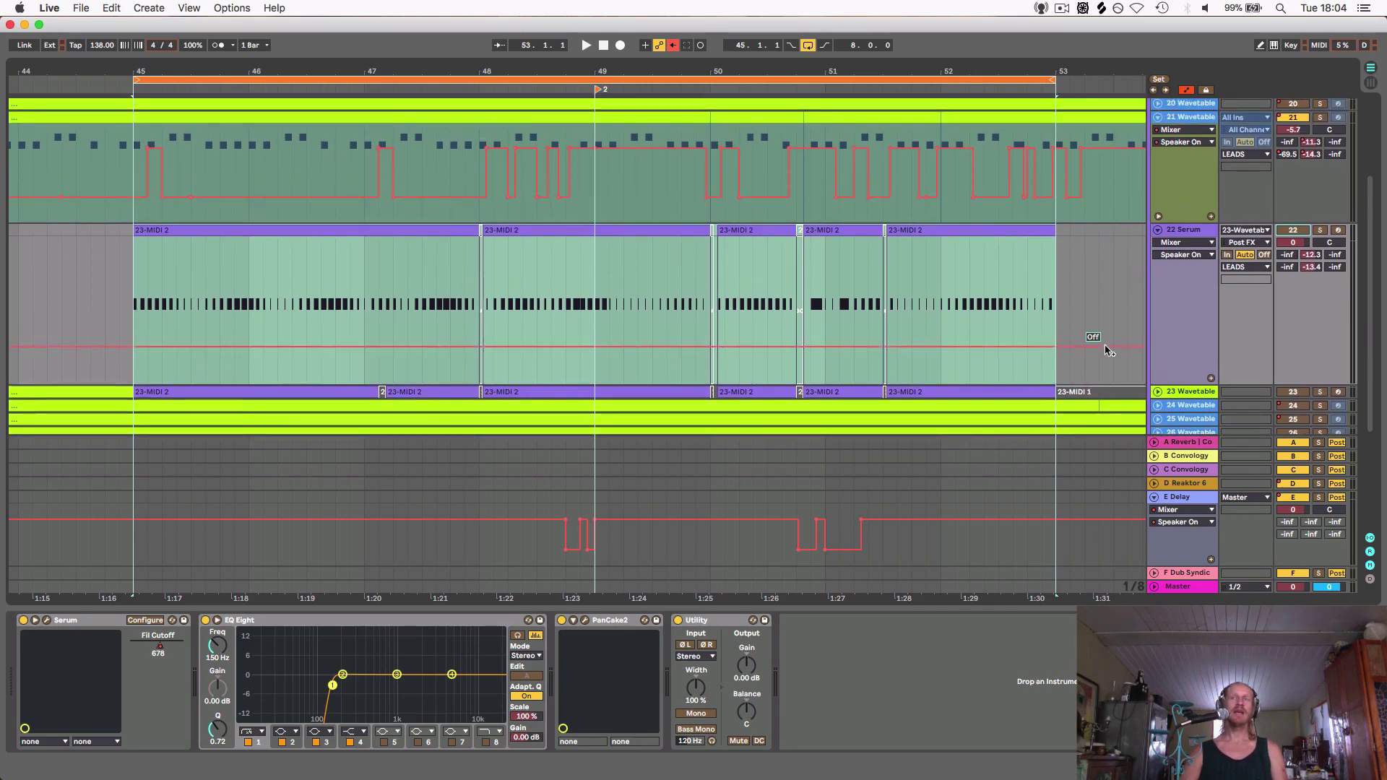
scroll(1099, 347, "down", 4)
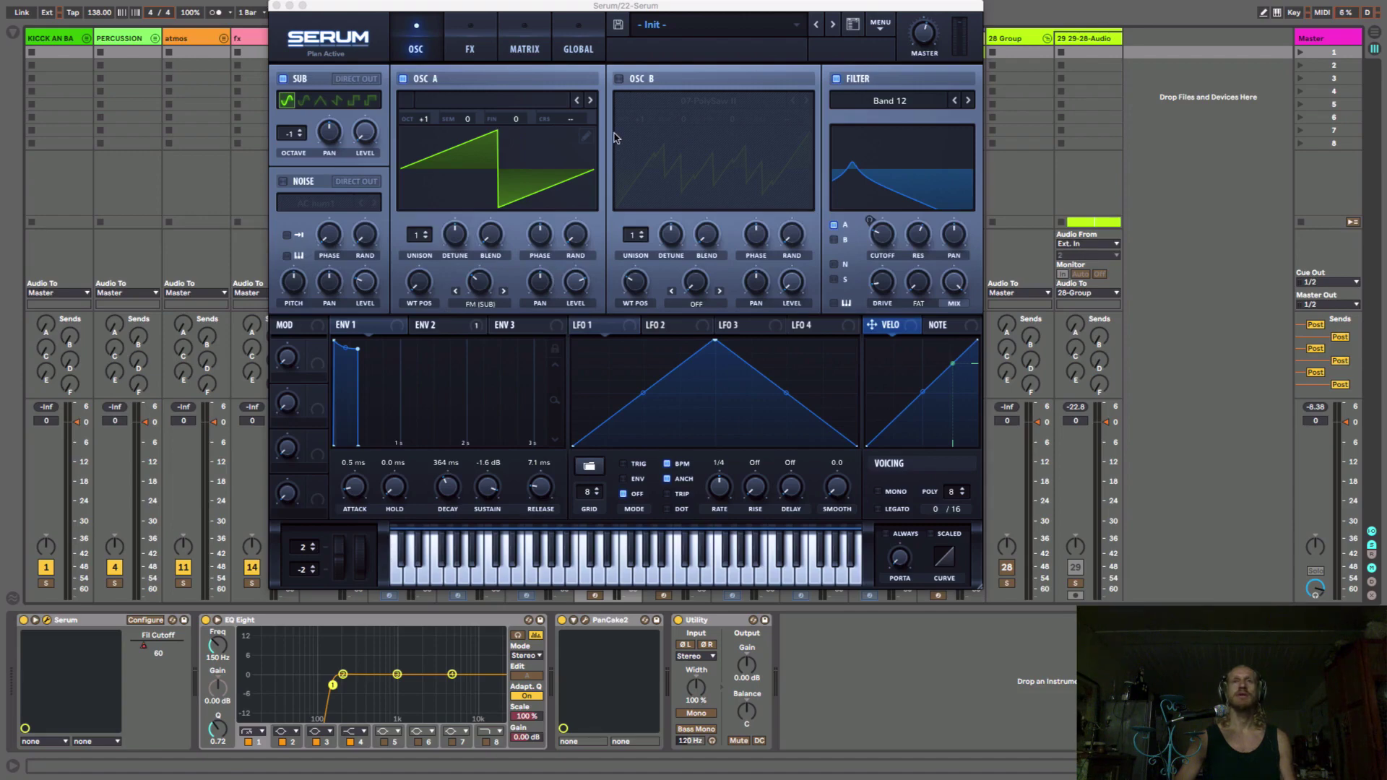
Reposition the Serum window over the session mixer and audition the lead with the loop playing
left_click_drag(643, 12, 572, 133)
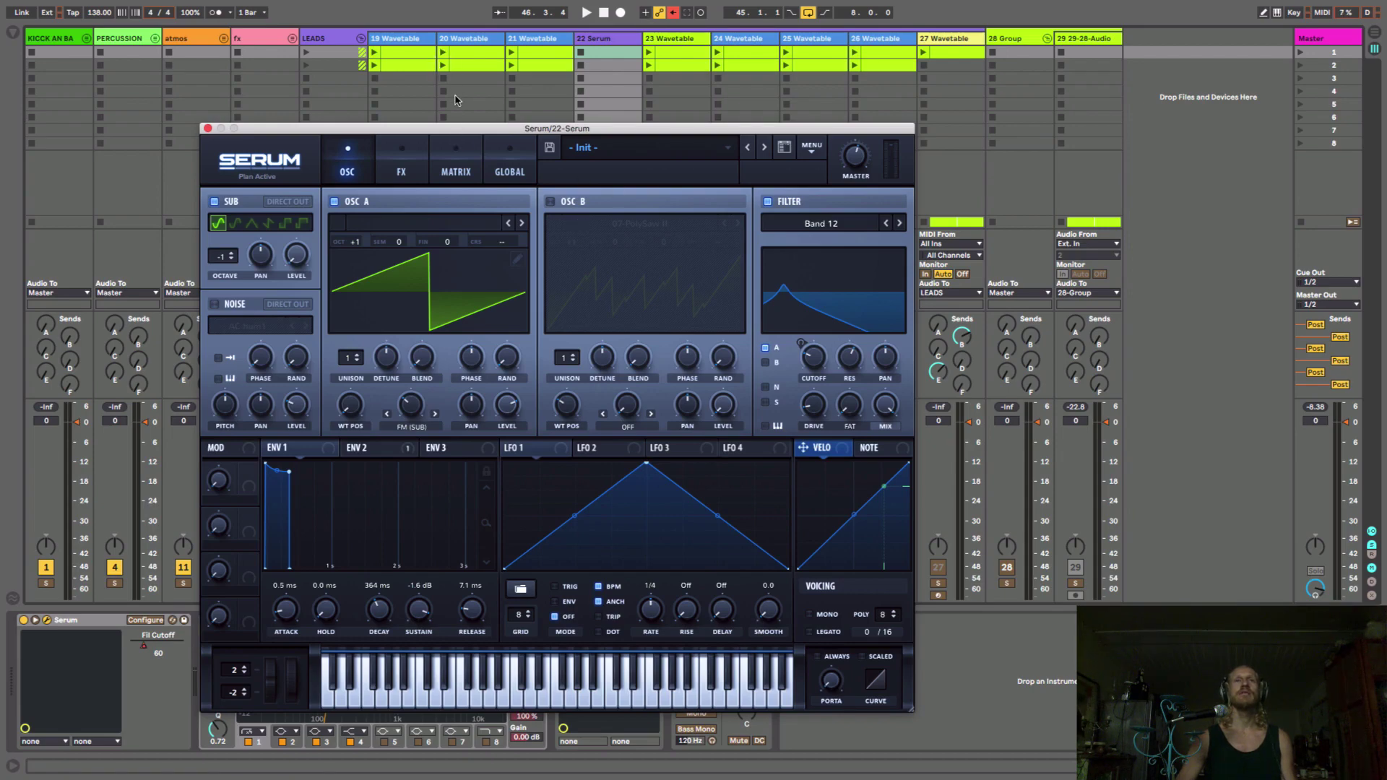
left_click_drag(552, 129, 523, 472)
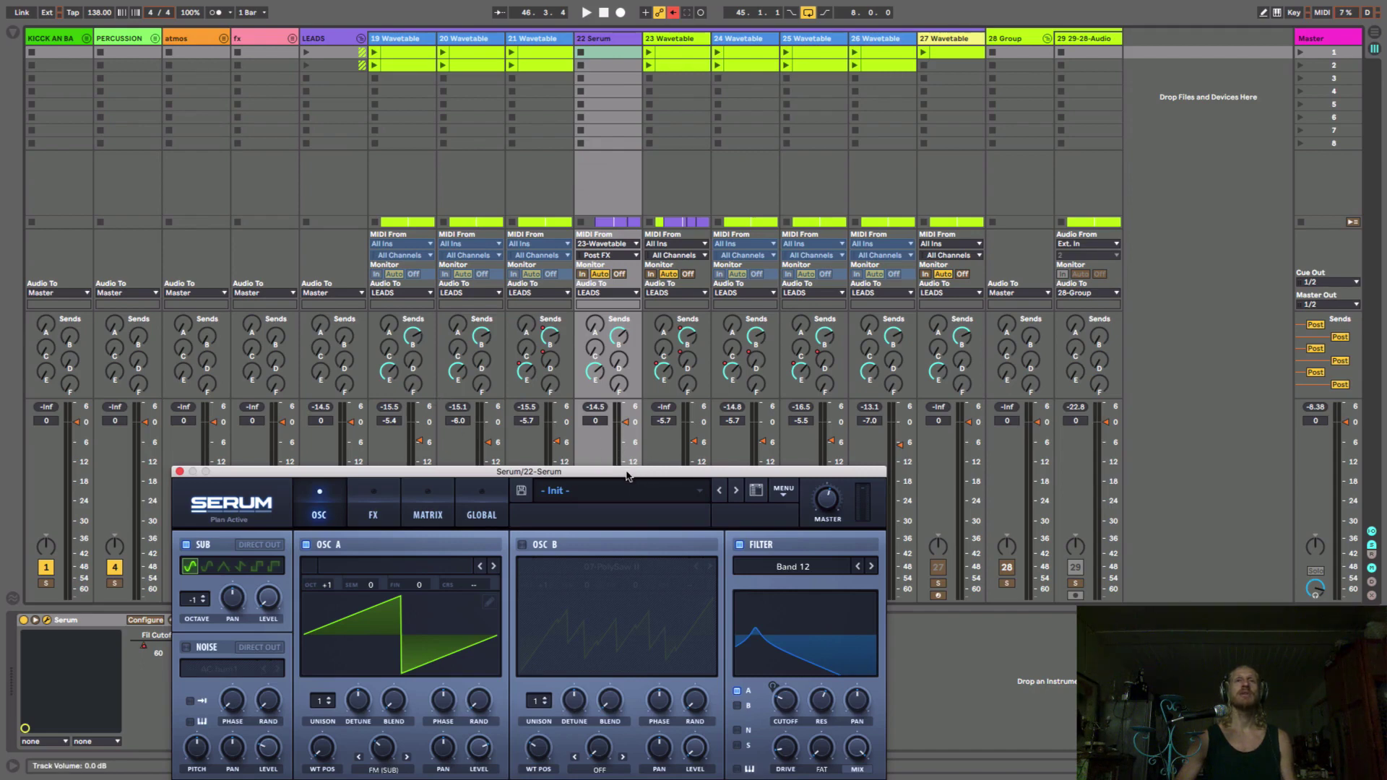
left_click_drag(626, 475, 660, 105)
left_click_drag(529, 109, 552, 109)
left_click_drag(367, 101, 361, 155)
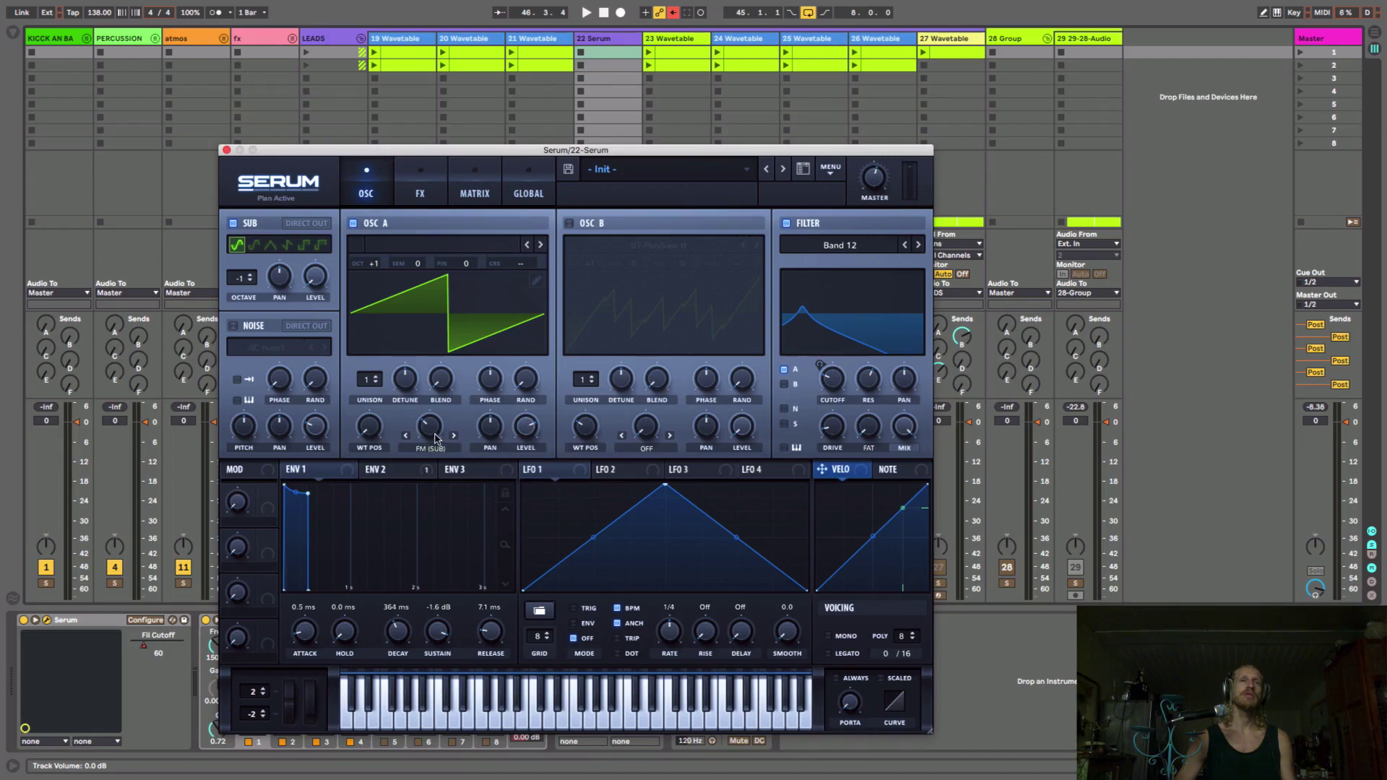
key("space")
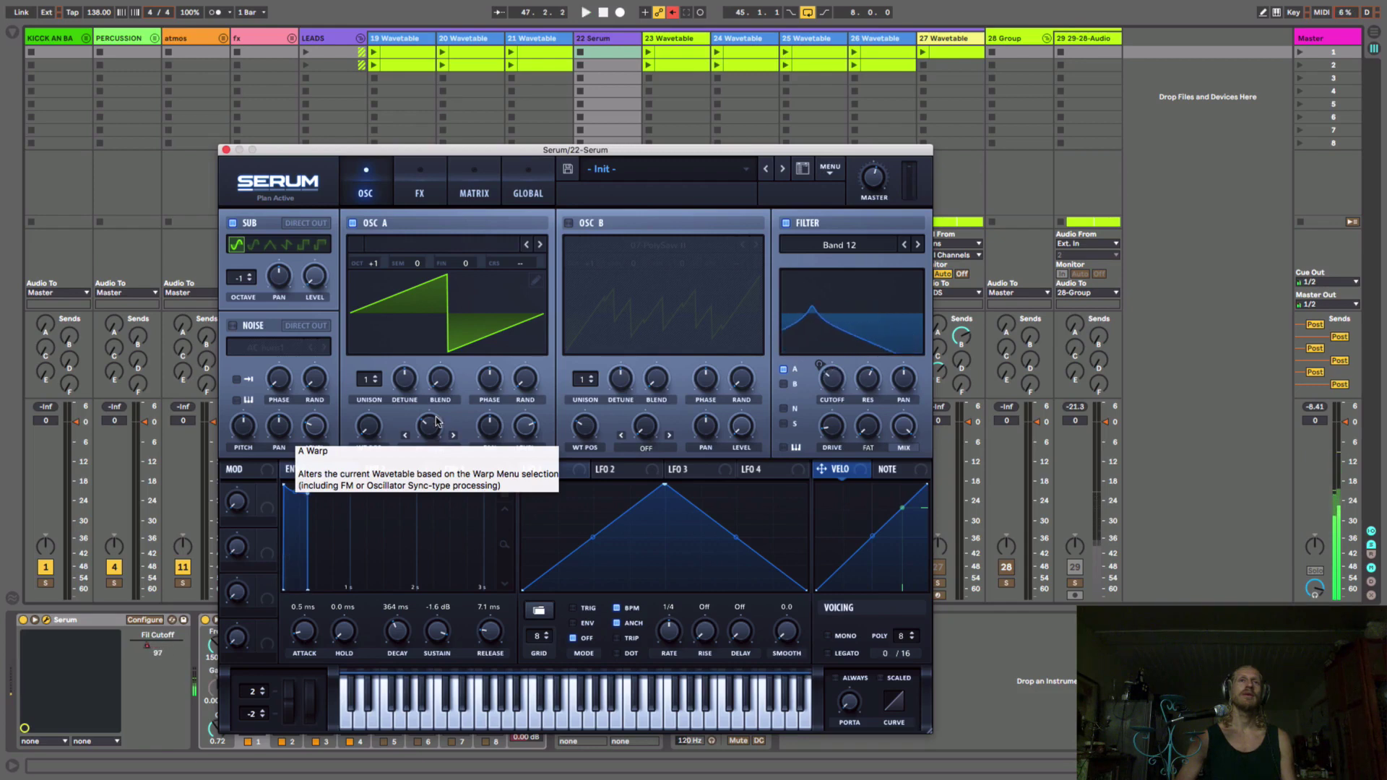
Load the user wavetable 01-Square-Saw I from the MassiveWaveTablesForSerum M2-Basic folder into oscillator A
left_click(458, 244)
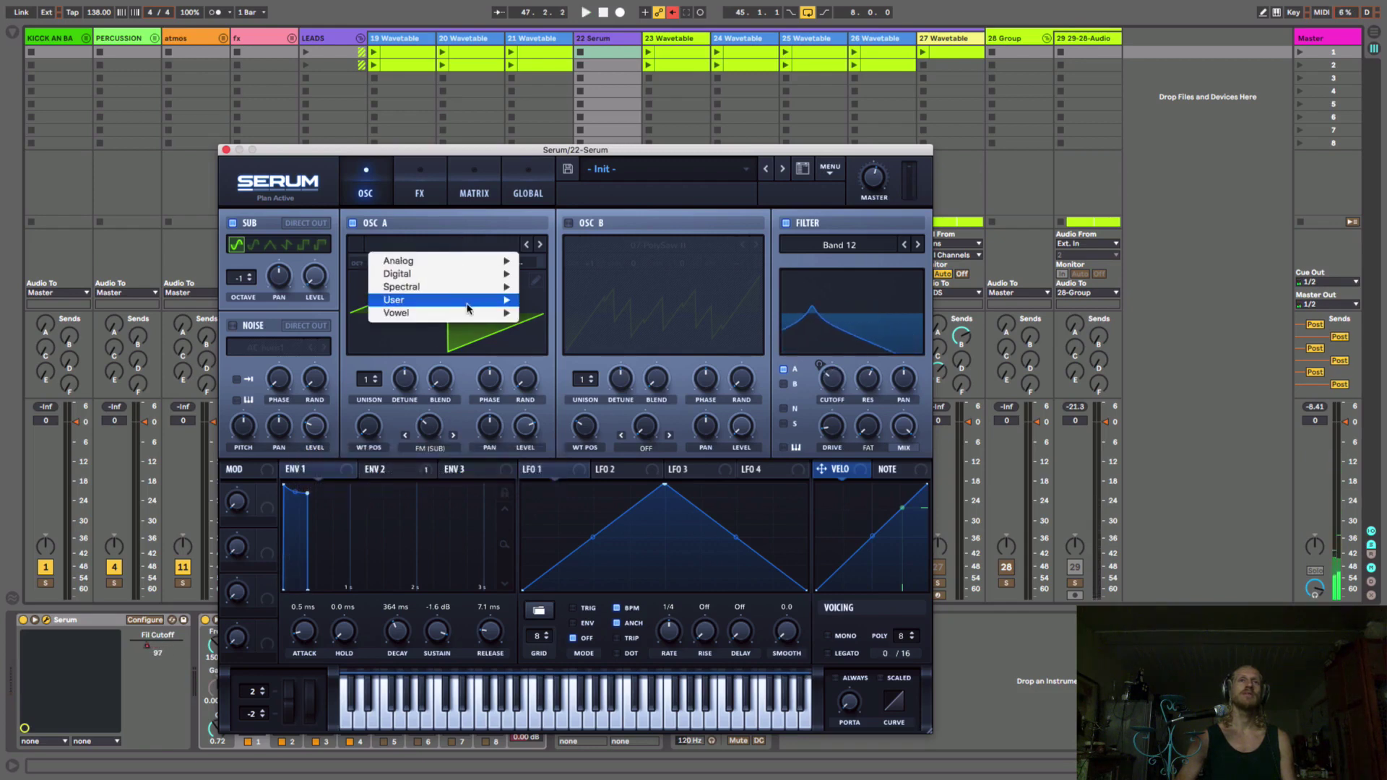
mouse_move(468, 309)
mouse_move(696, 340)
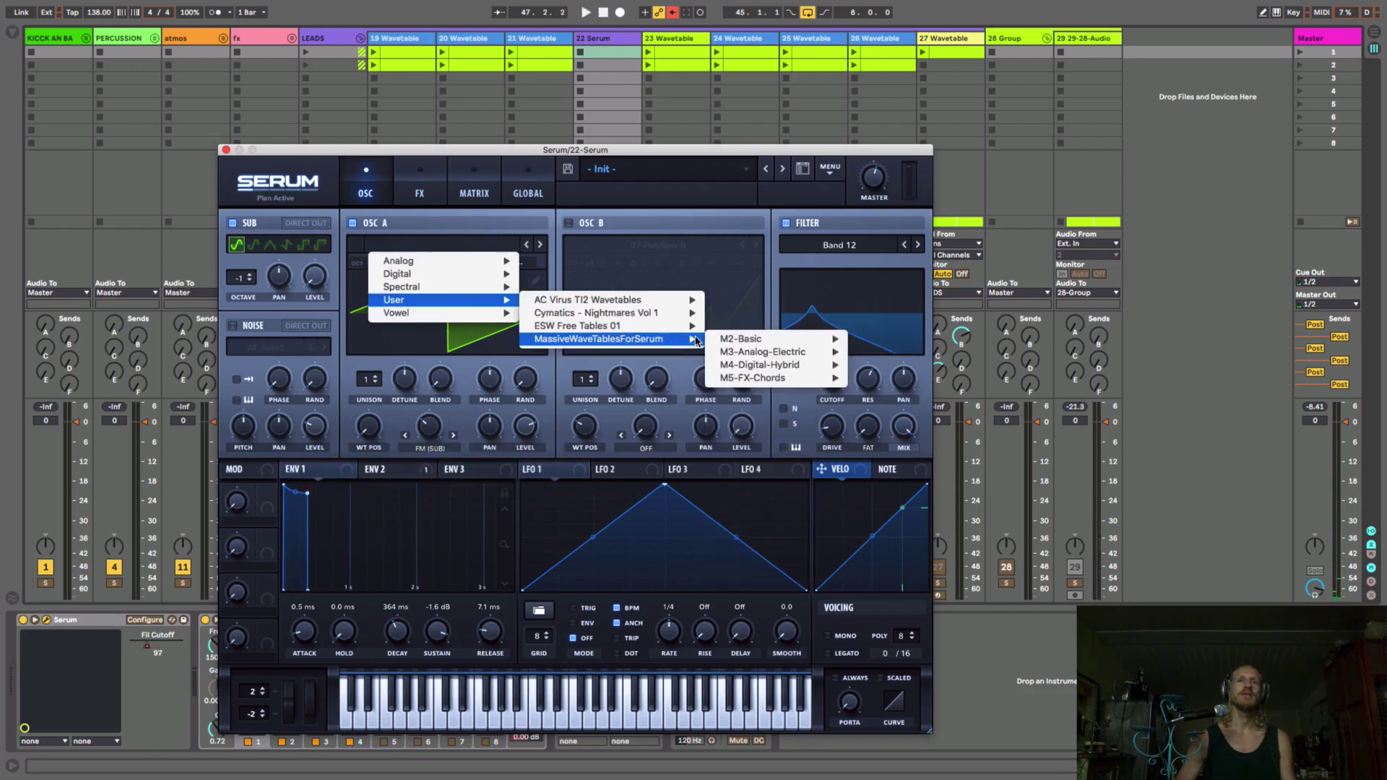
mouse_move(837, 341)
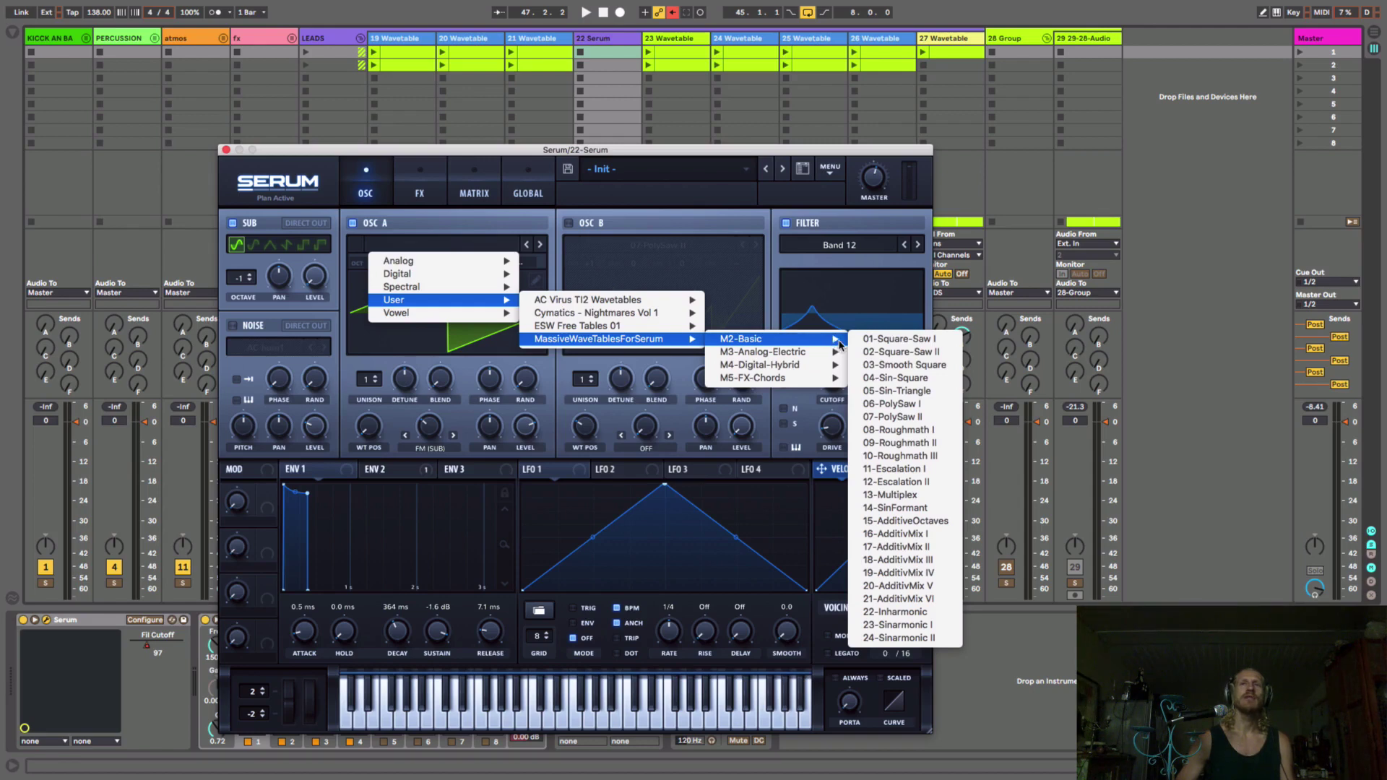
left_click(897, 340)
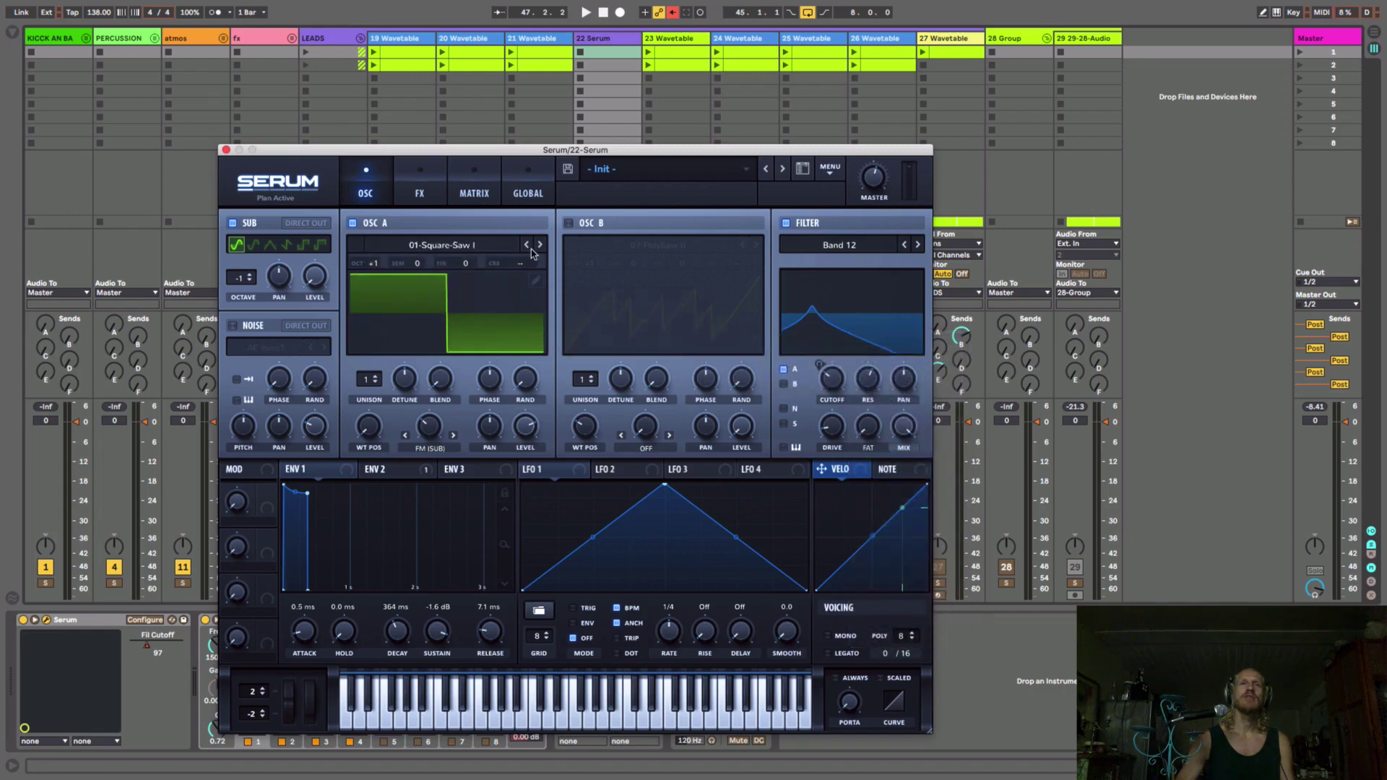
Display oscillator A's wavetable in 3D and audition 02-Square-Saw II with the loop playing
left_click(468, 310)
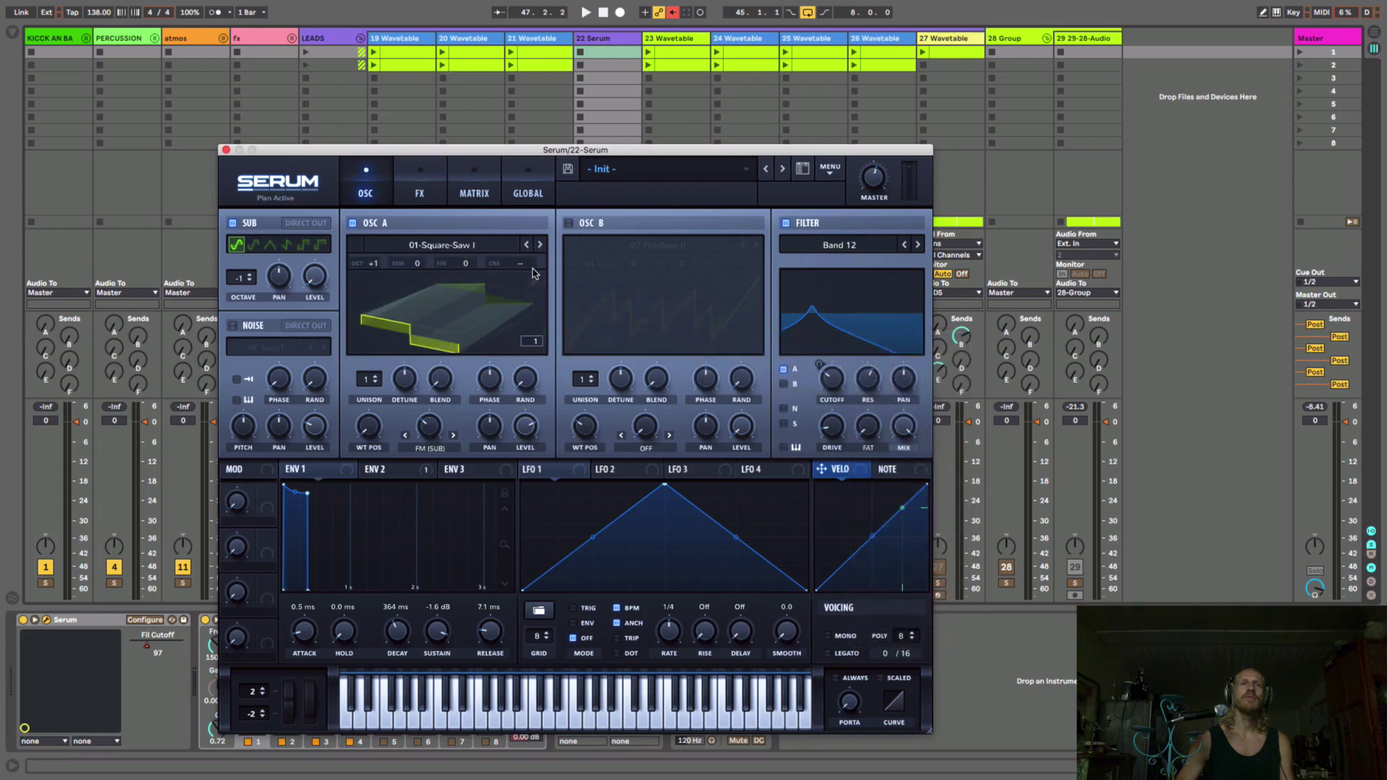
left_click(540, 246)
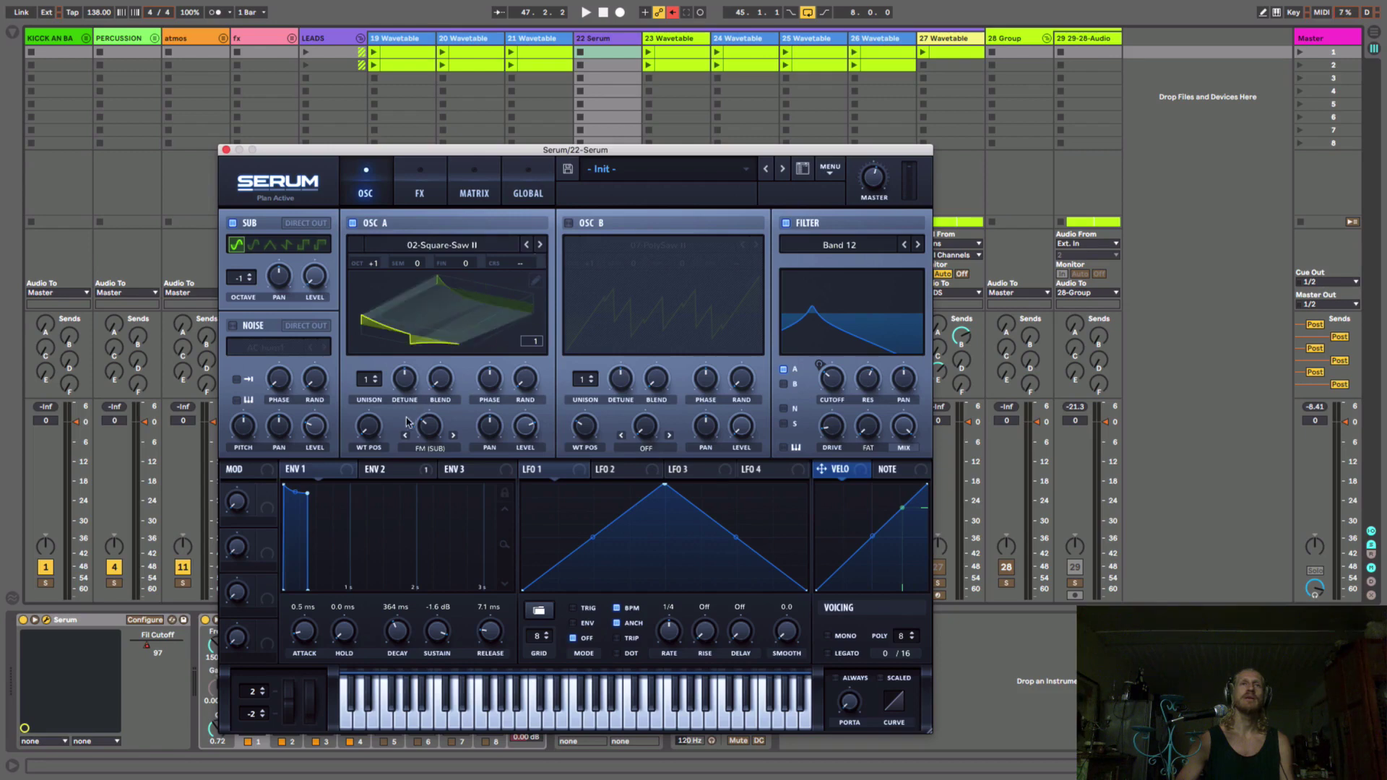
key("space")
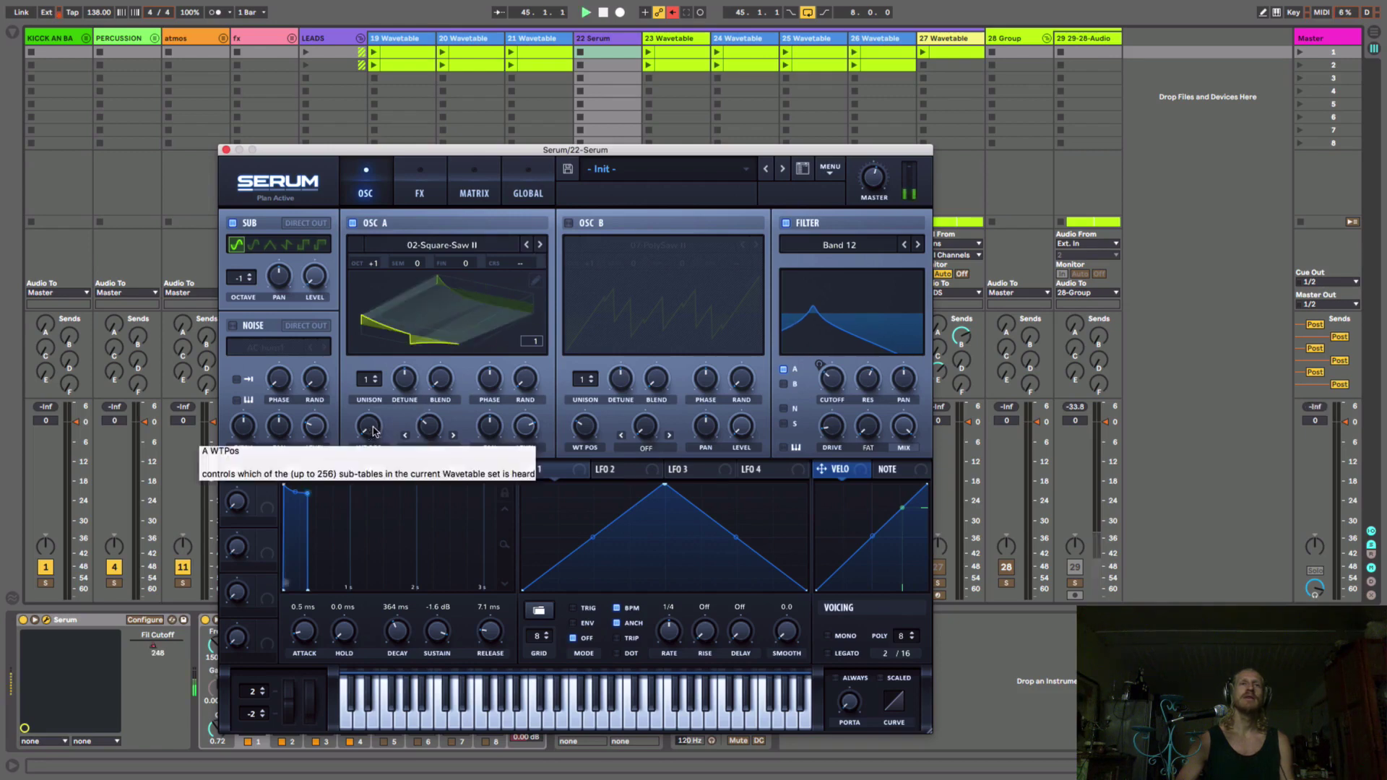
left_click(428, 436)
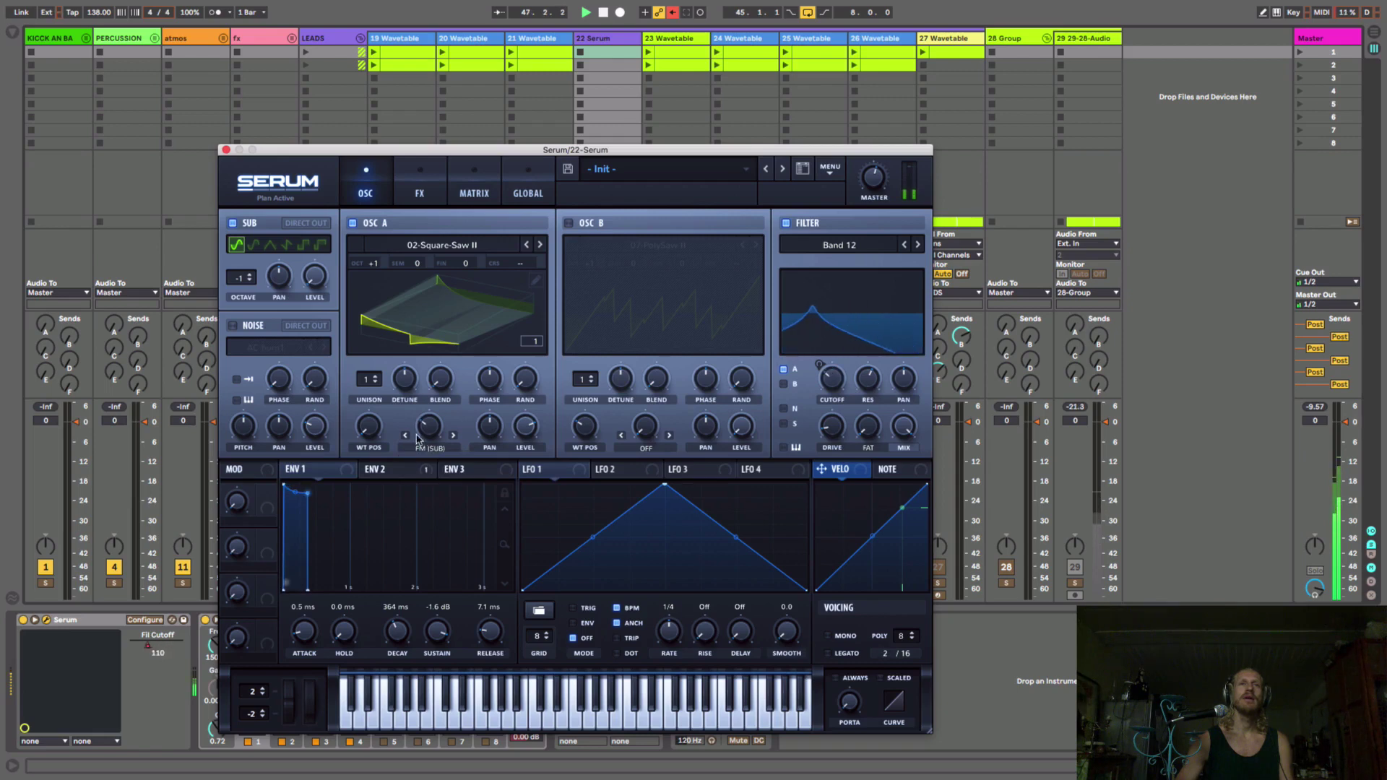
Set oscillator A's FM (Sub) warp to 24% and sweep its wavetable position up to frame 256
left_click_drag(368, 427, 378, 380)
left_click_drag(431, 423, 426, 444)
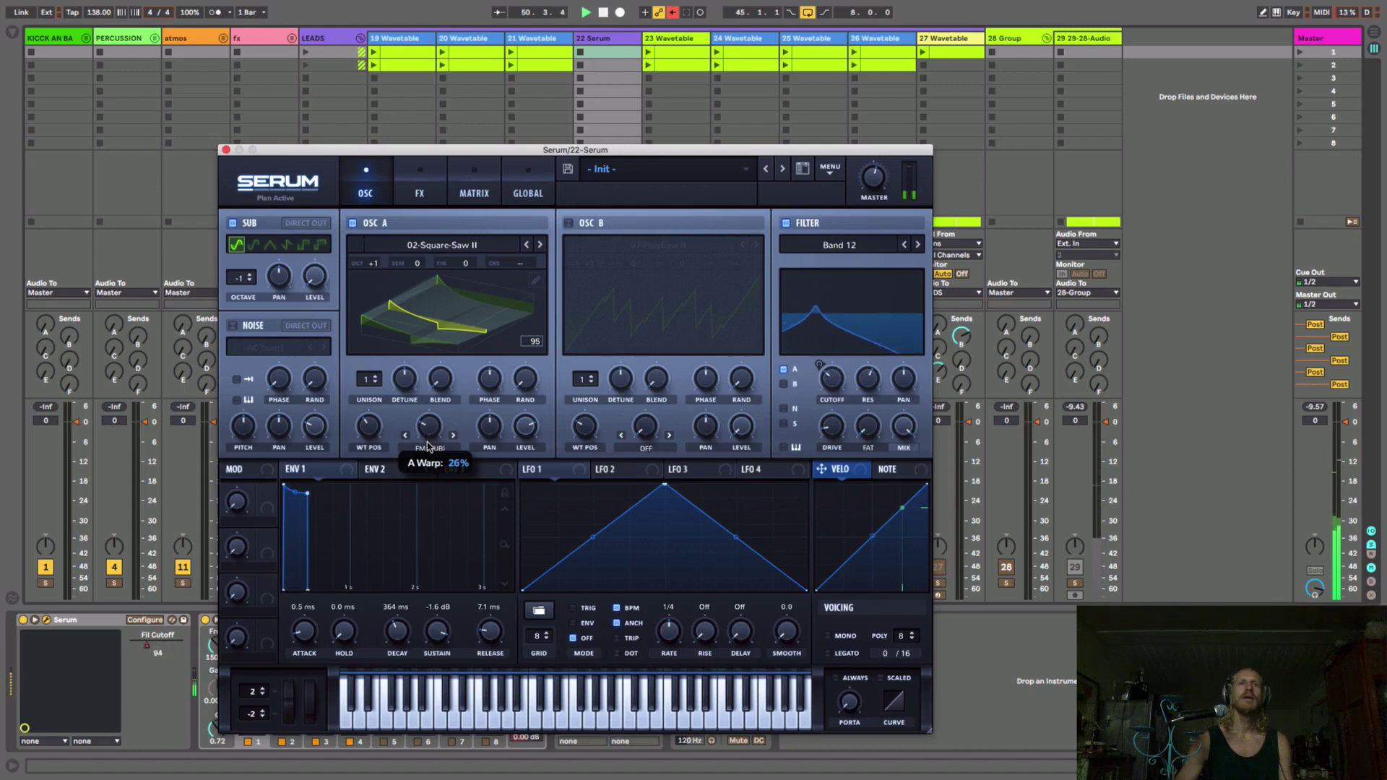
left_click_drag(426, 444, 428, 450)
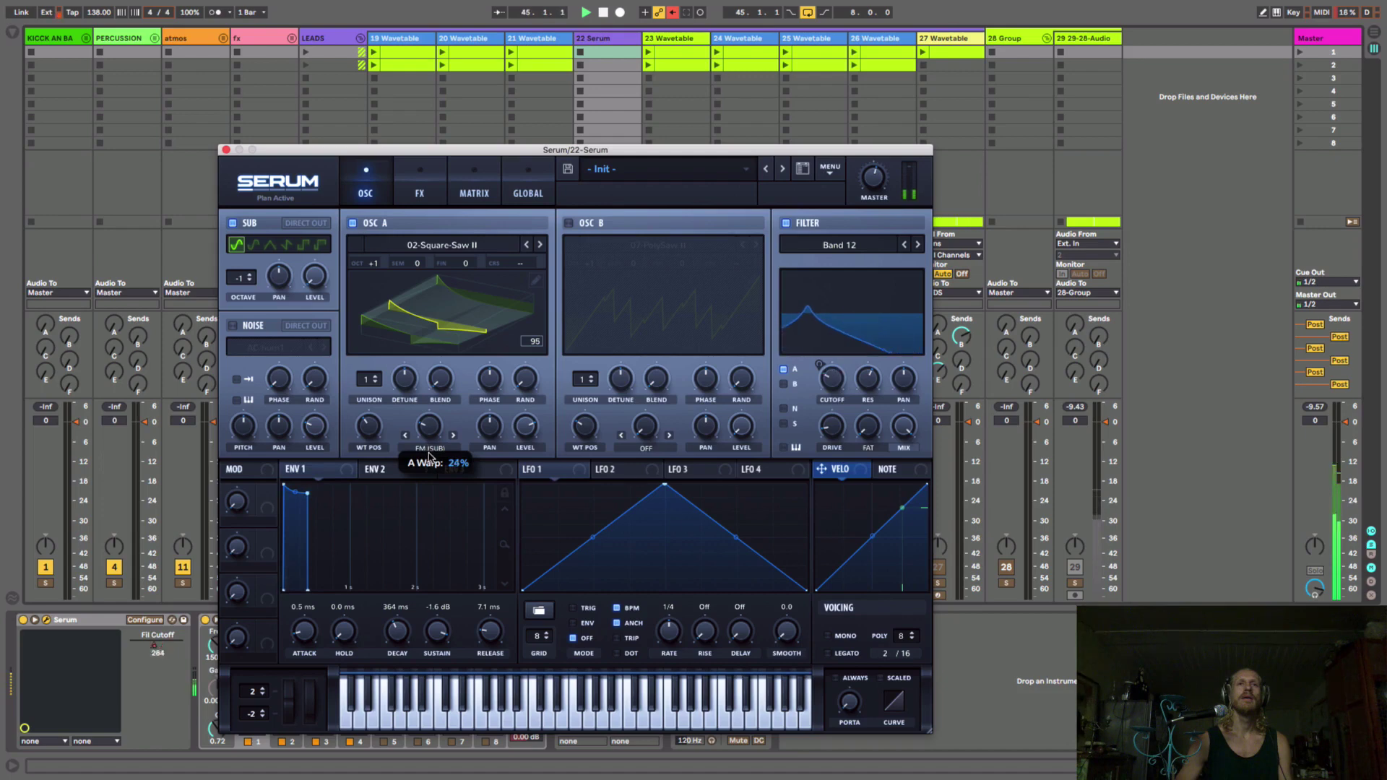
left_click_drag(370, 426, 408, 441)
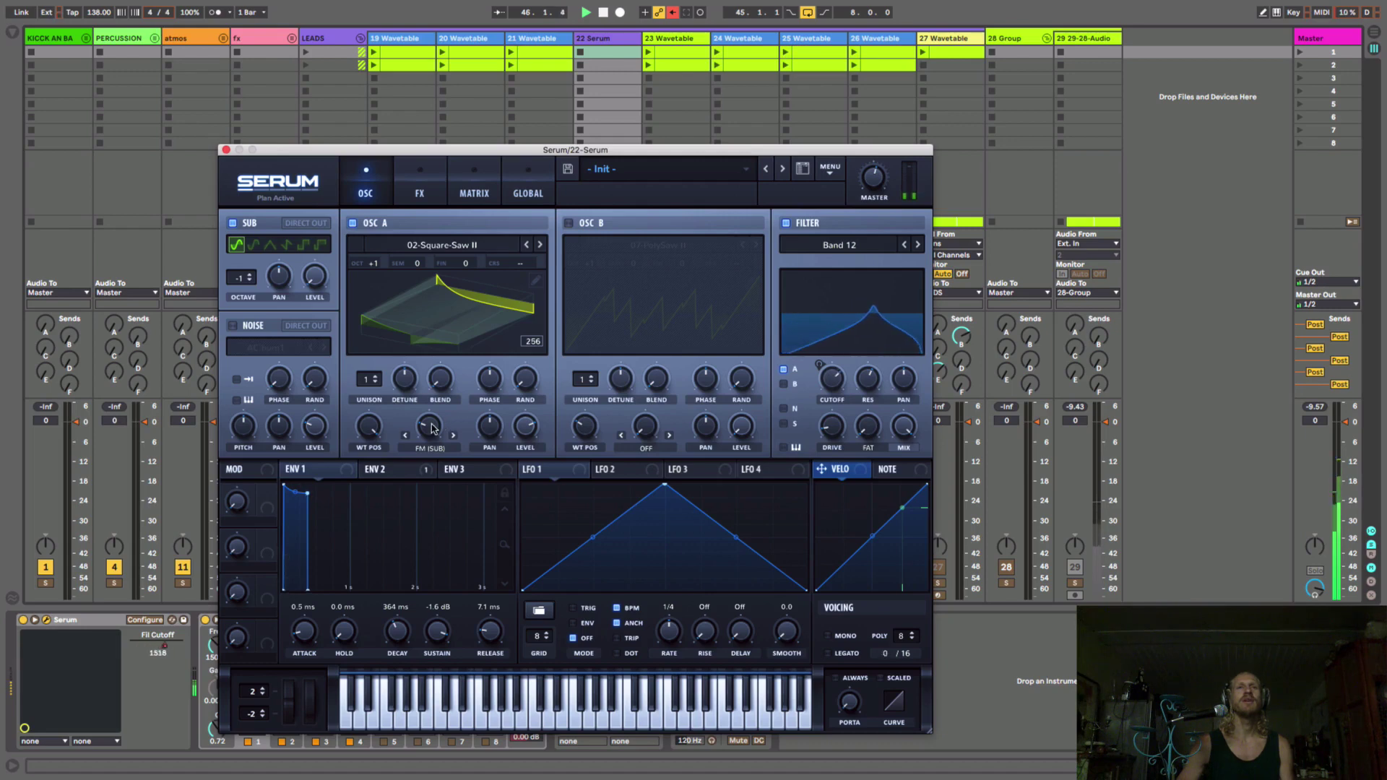
Fine-tune the release of envelope 1 to 7.6 ms while the loop plays
mouse_move(868, 389)
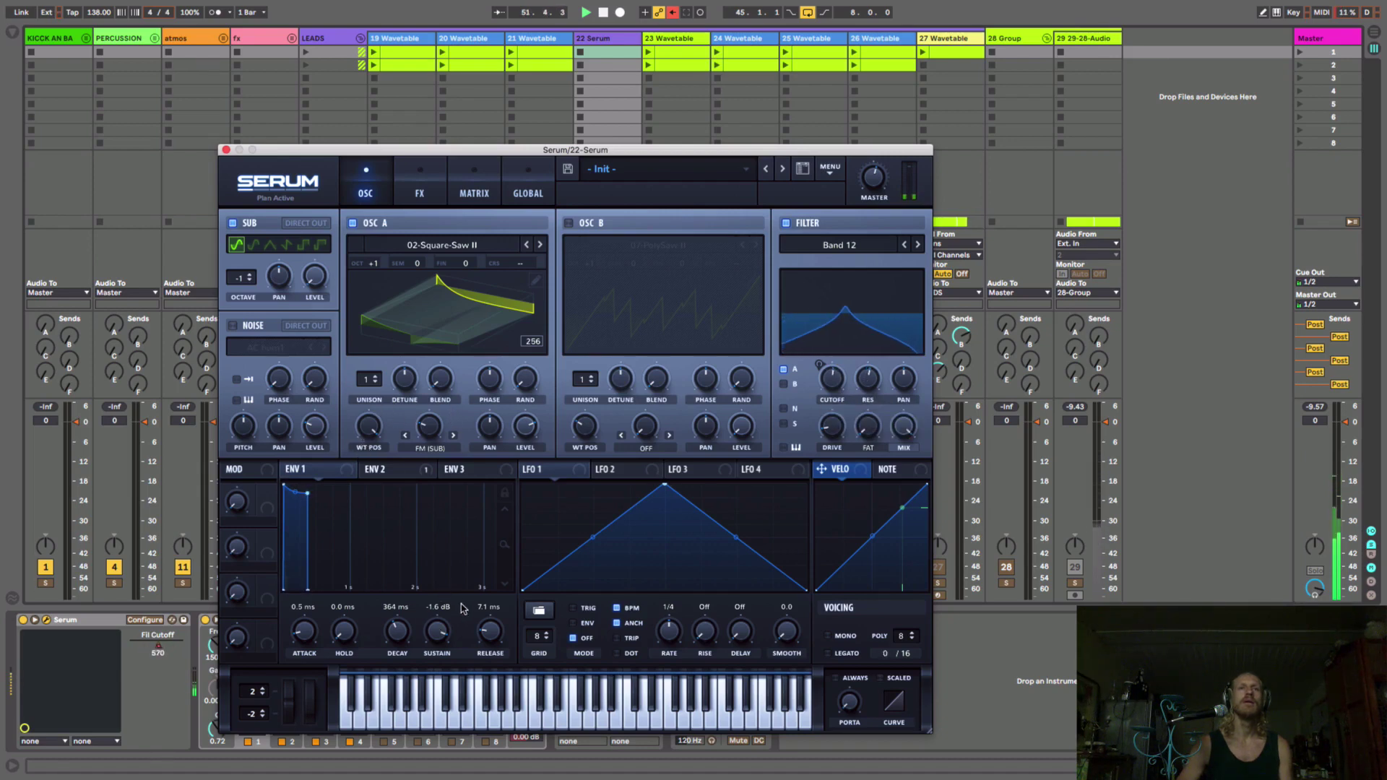
scroll(488, 635, "up", 1)
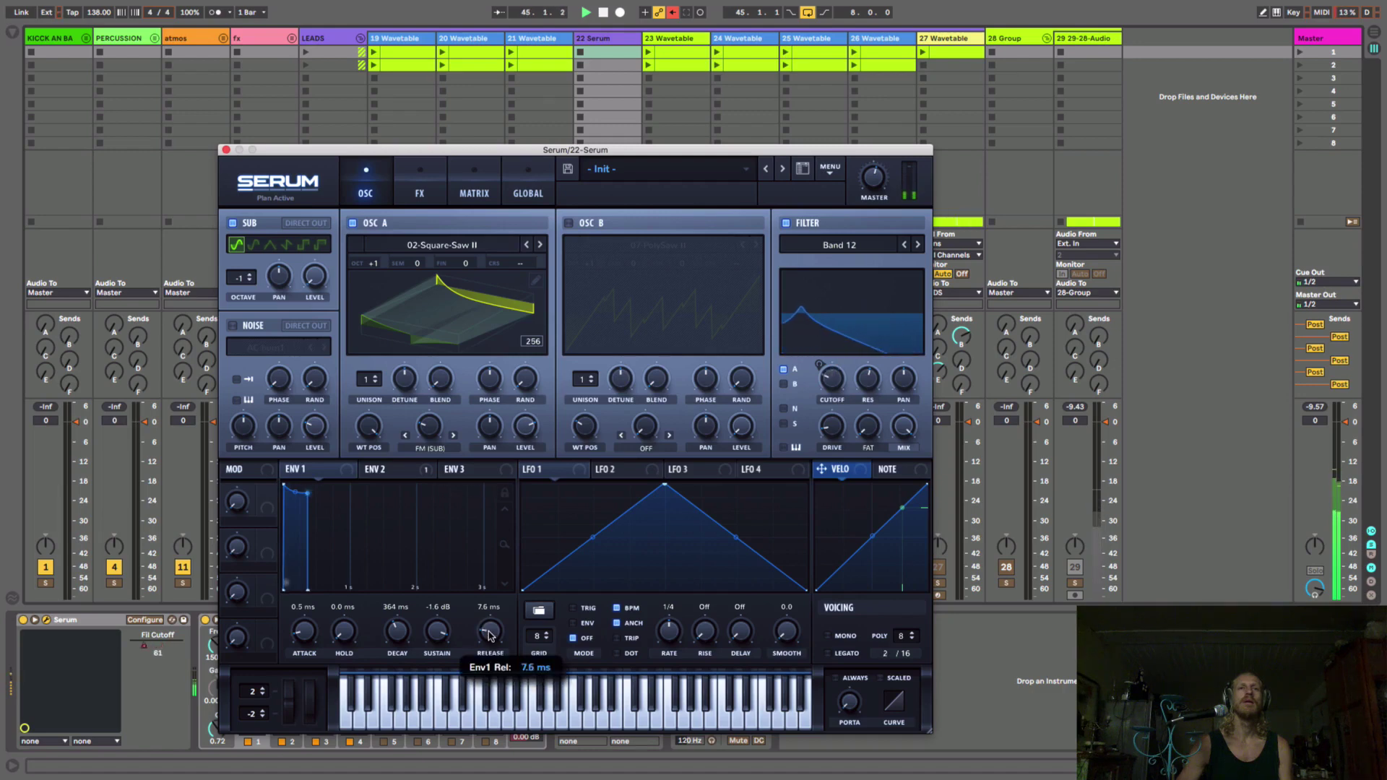
scroll(489, 635, "down", 1)
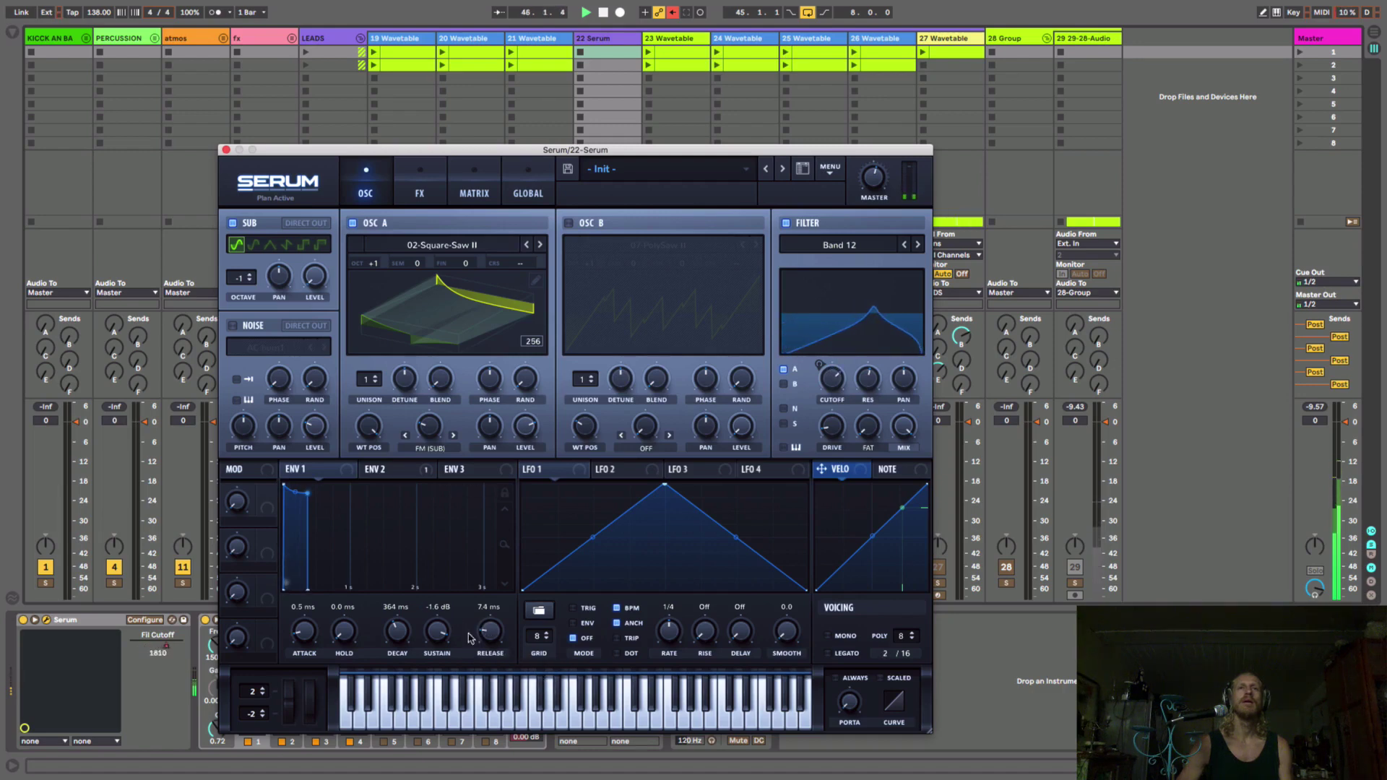
scroll(489, 635, "up", 1)
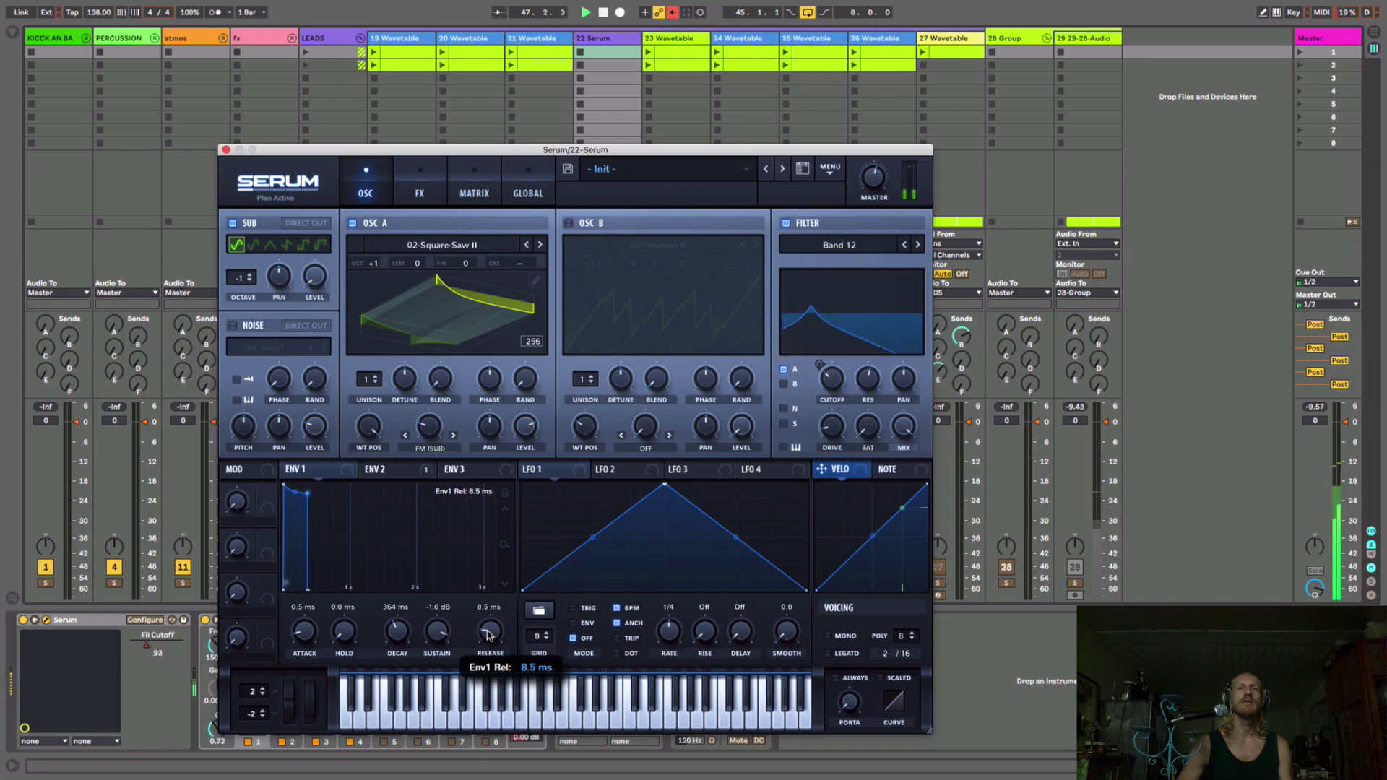
scroll(489, 632, "down", 3)
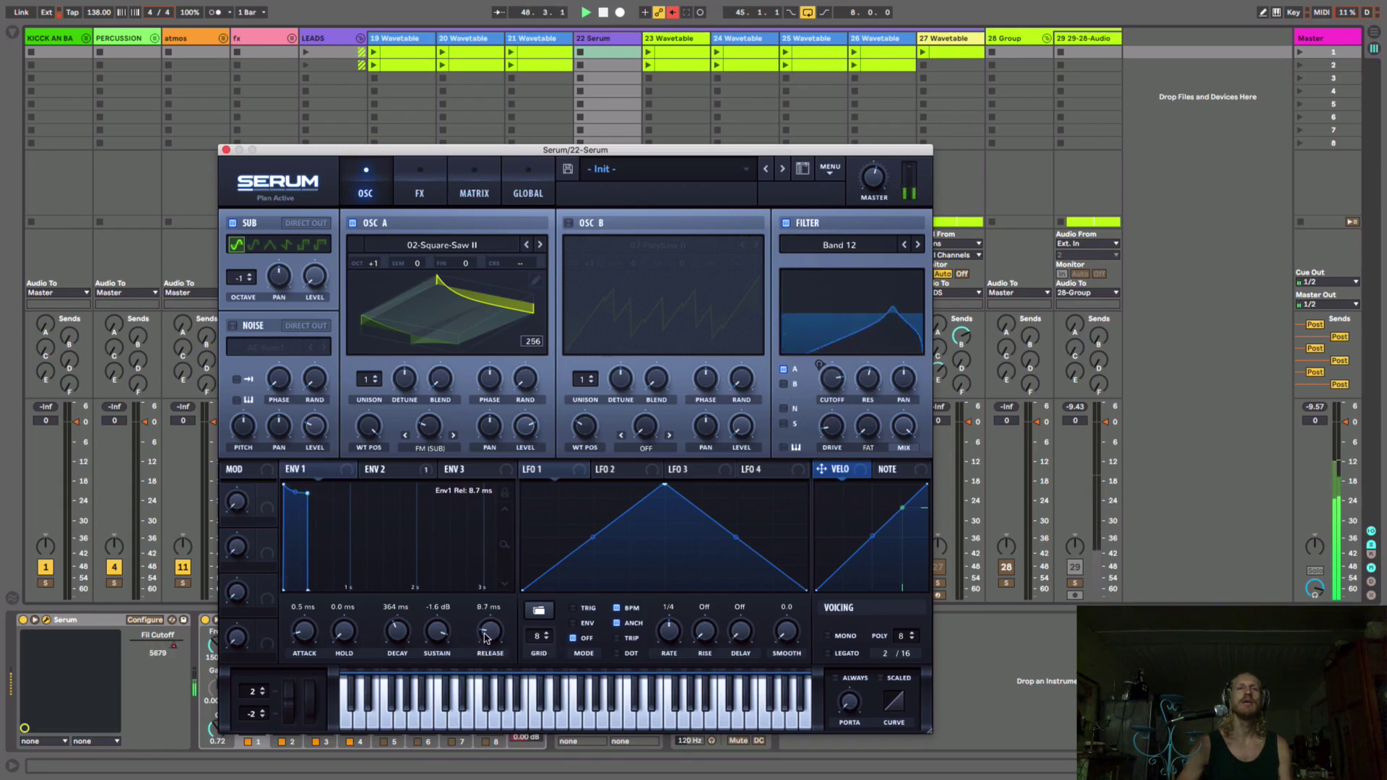
scroll(487, 635, "down", 5)
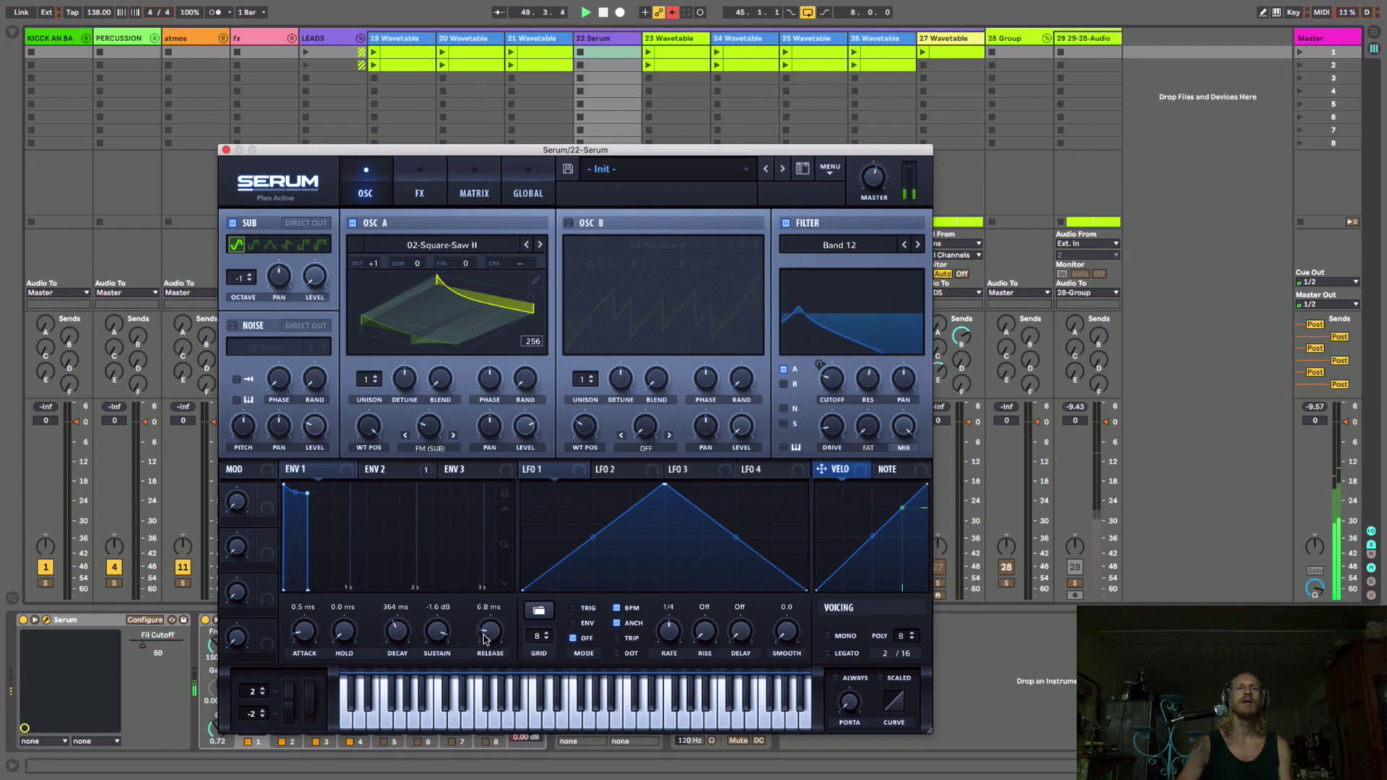
scroll(486, 636, "up", 1)
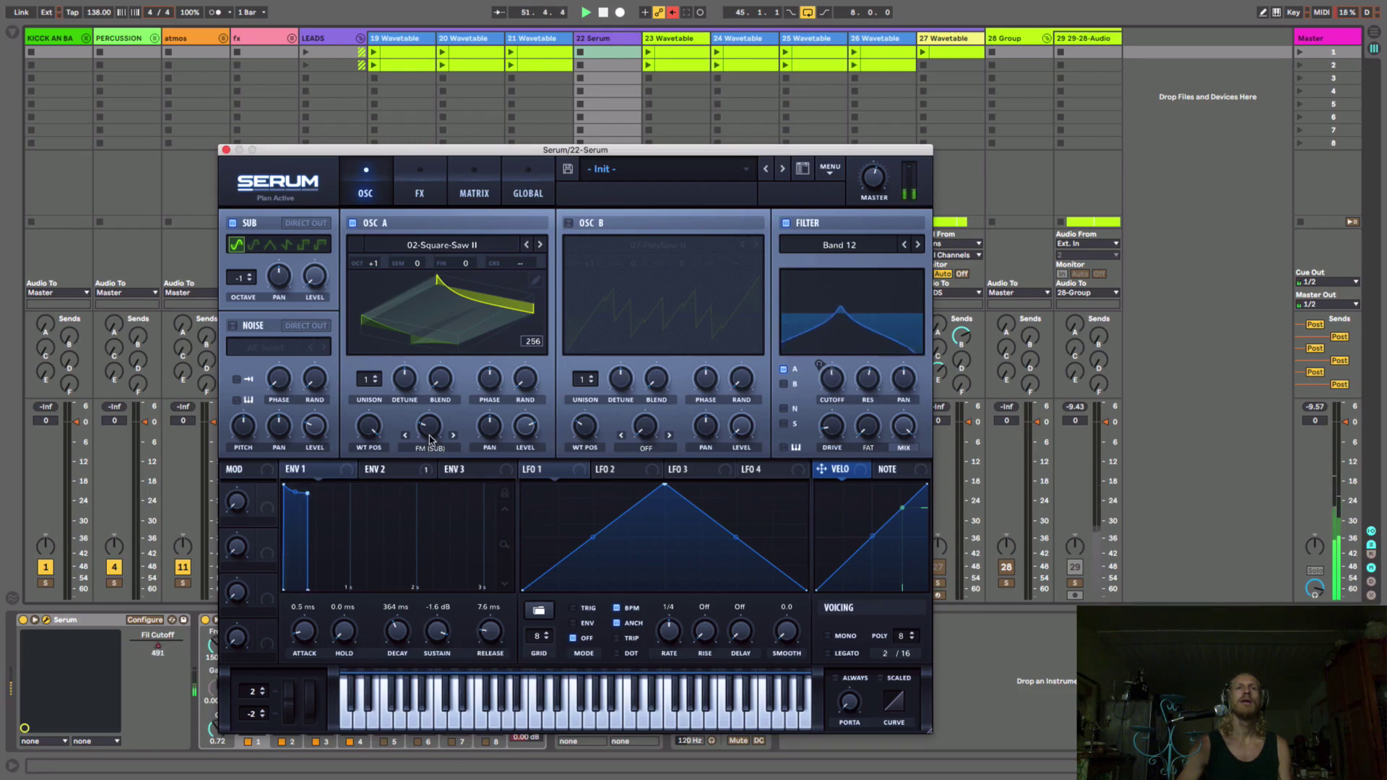
Try other wavetable positions for oscillator A and return it to frame 256
left_click_drag(368, 428, 413, 343)
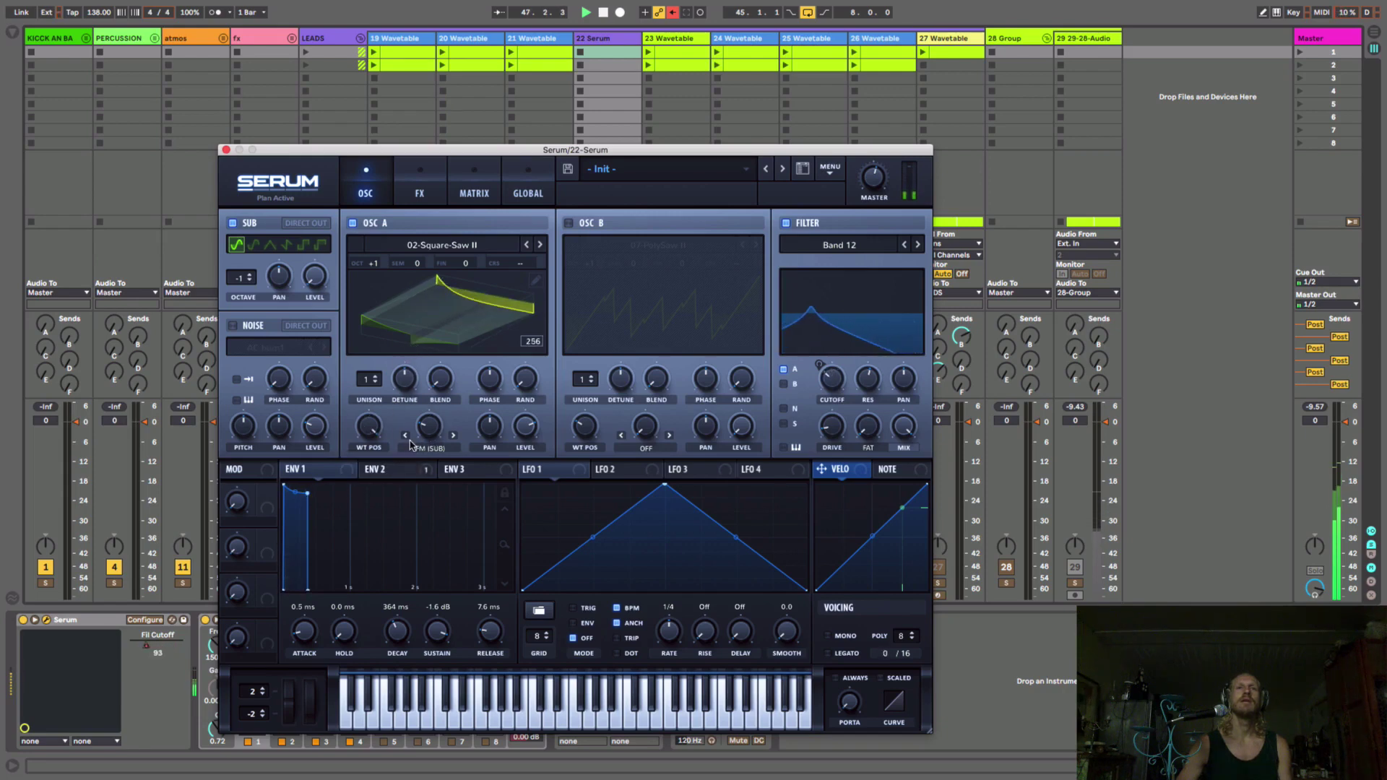
left_click_drag(380, 434, 373, 415)
left_click(374, 428)
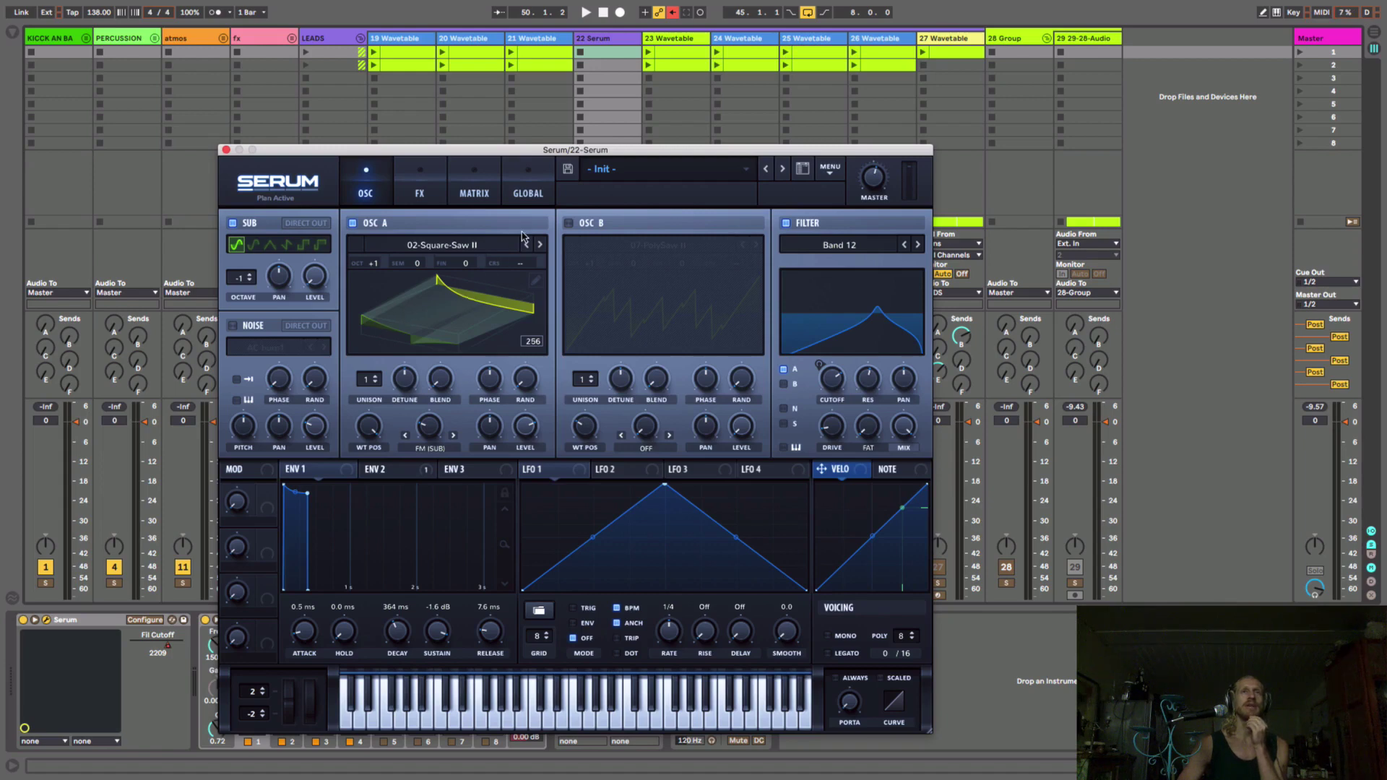
Move the Serum window aside to uncover the LEADS group and the first lead tracks in the mixer
left_click_drag(582, 153, 488, 261)
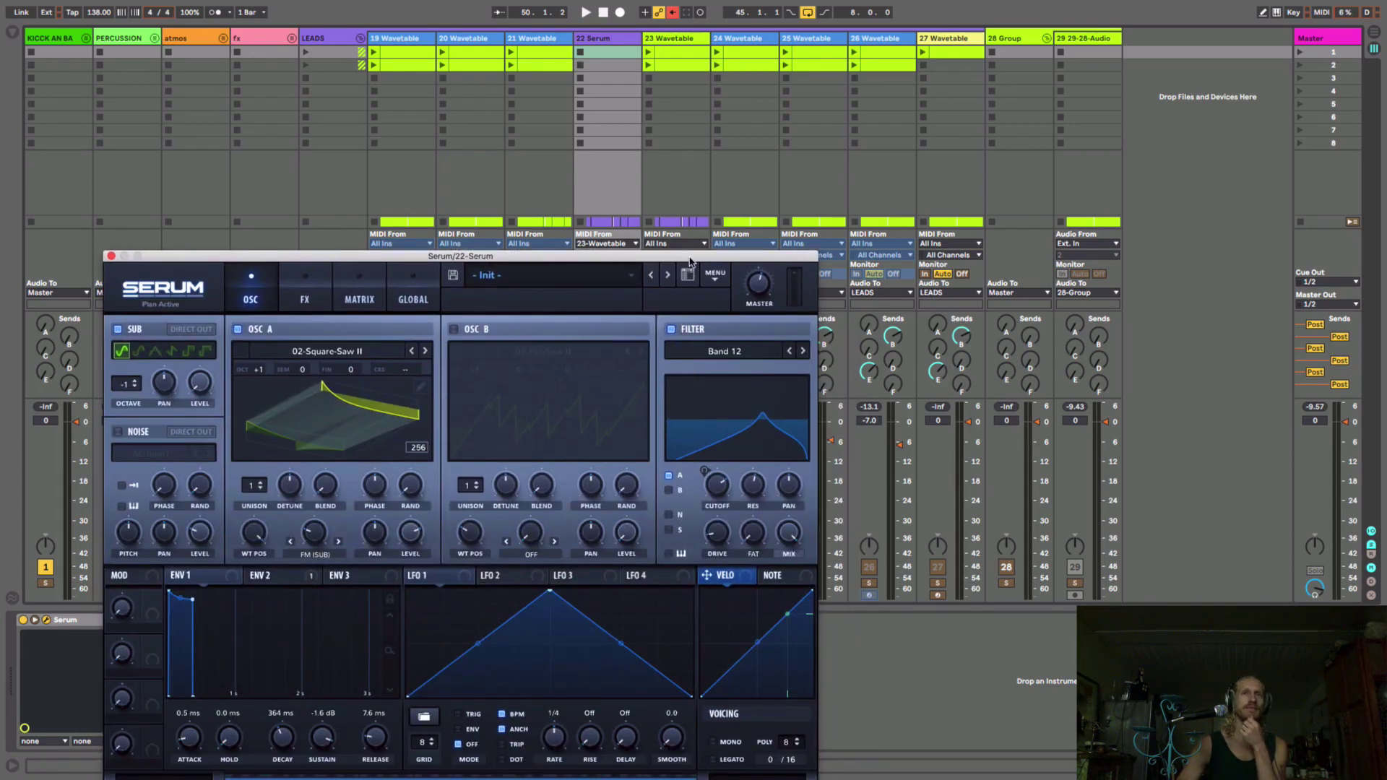
left_click_drag(690, 263, 676, 620)
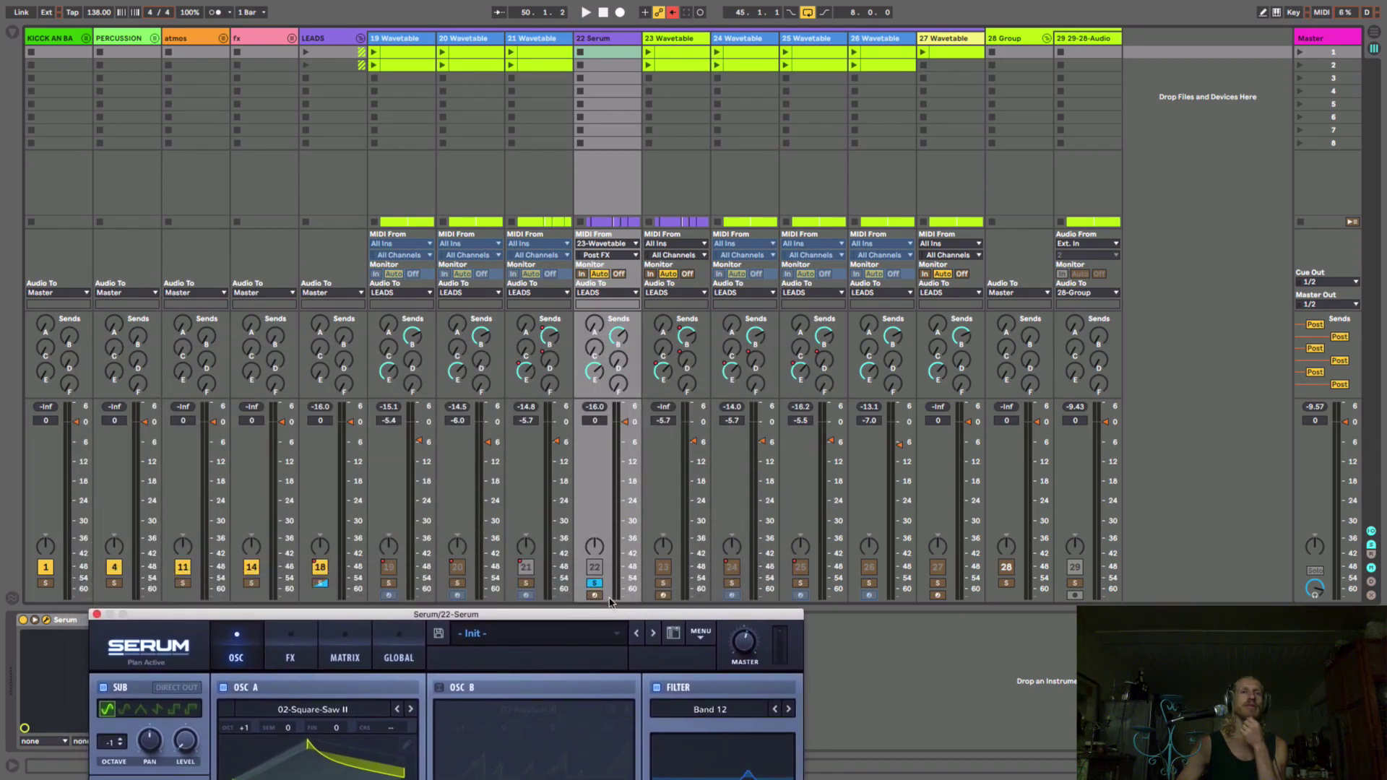
left_click_drag(614, 615, 668, 617)
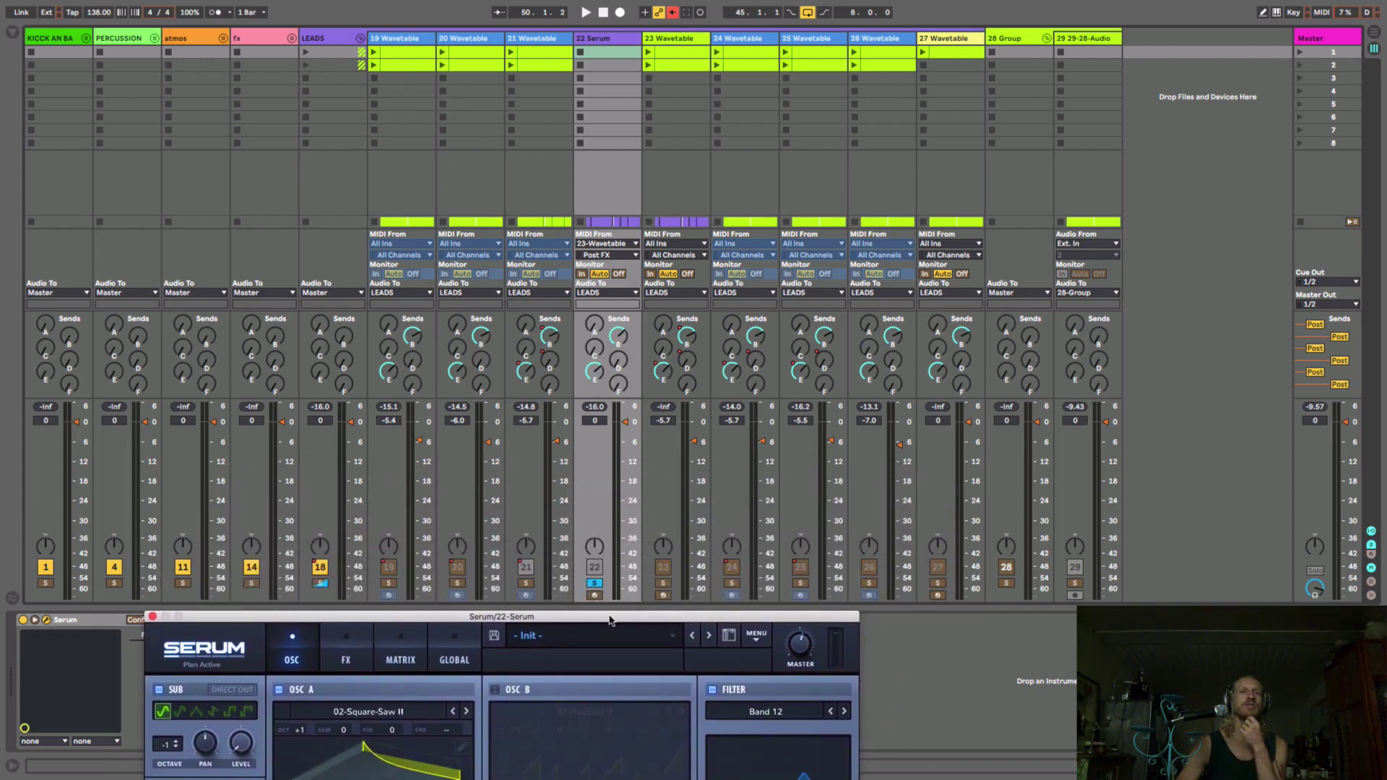
left_click_drag(609, 620, 664, 399)
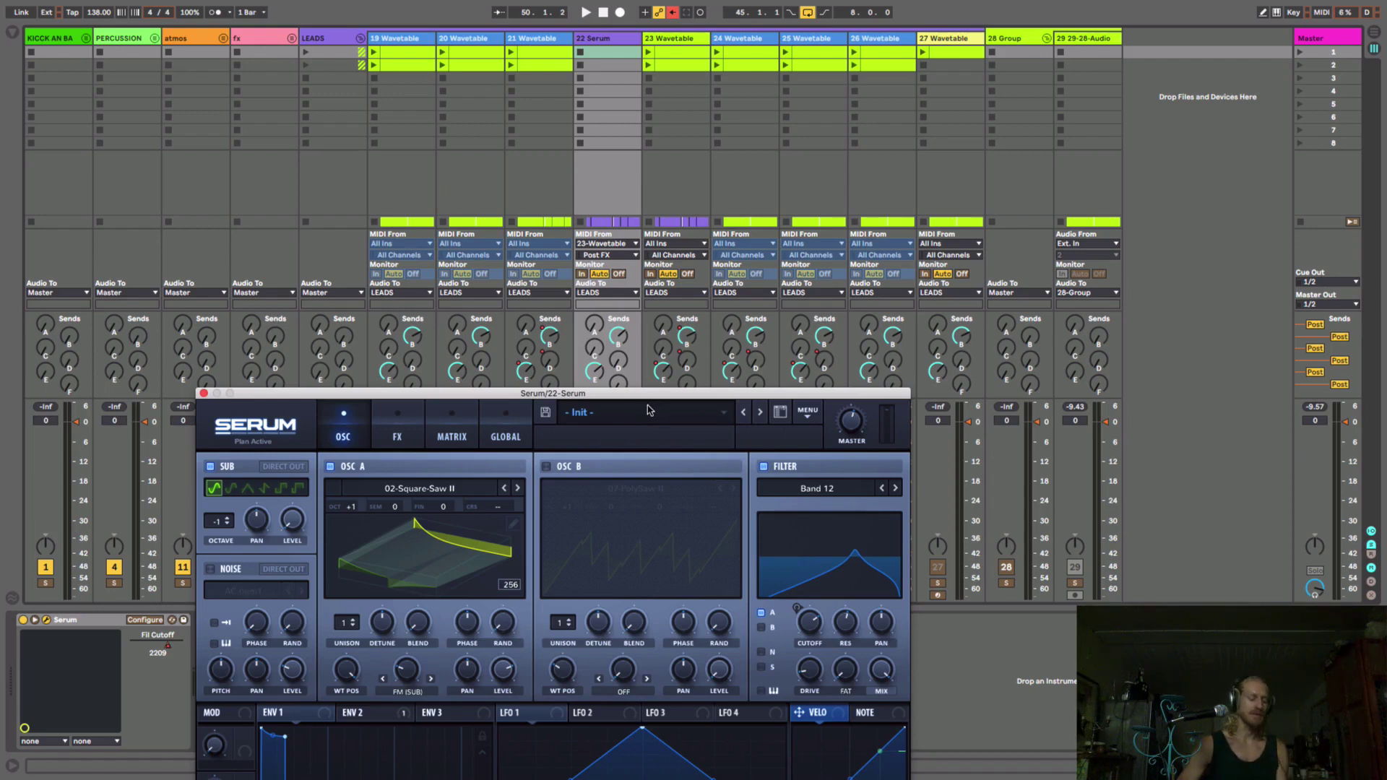
left_click_drag(642, 395, 950, 119)
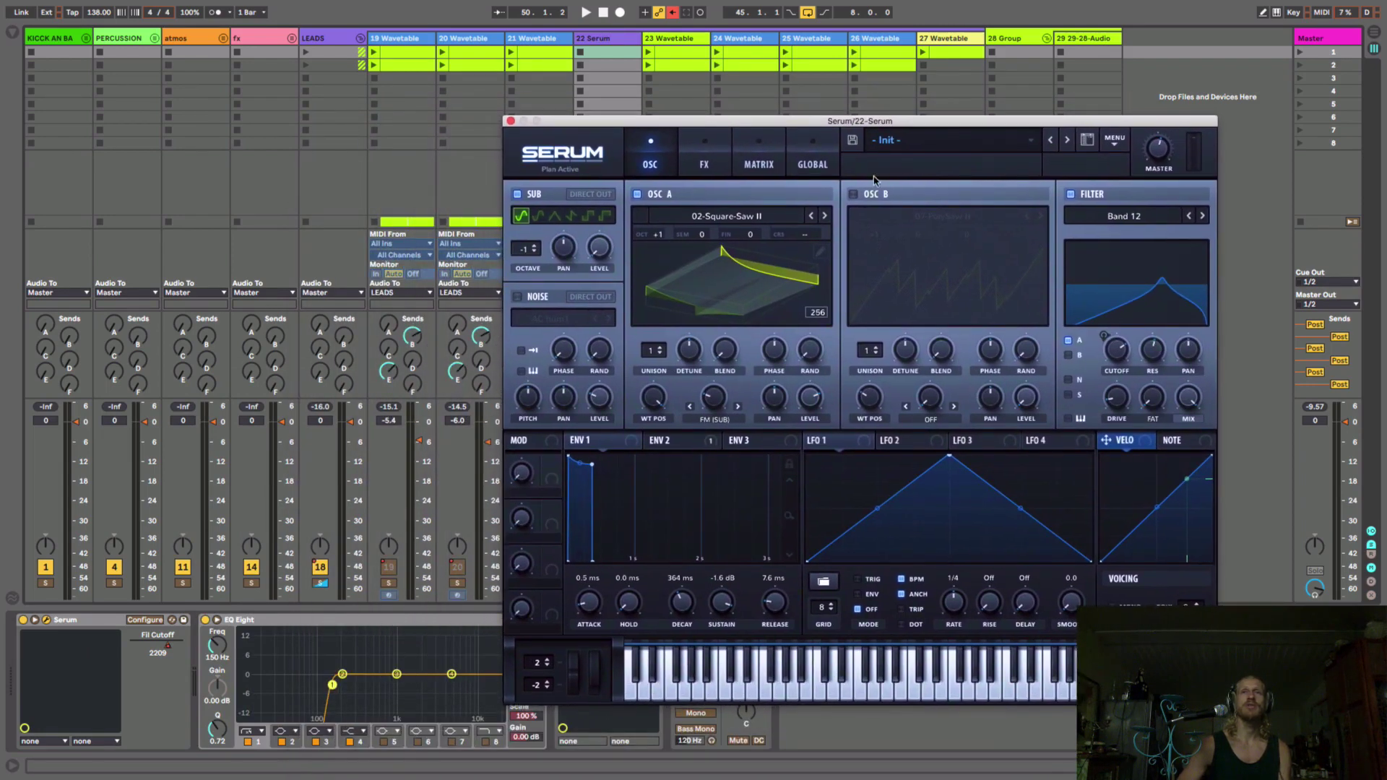
left_click_drag(817, 126, 816, 87)
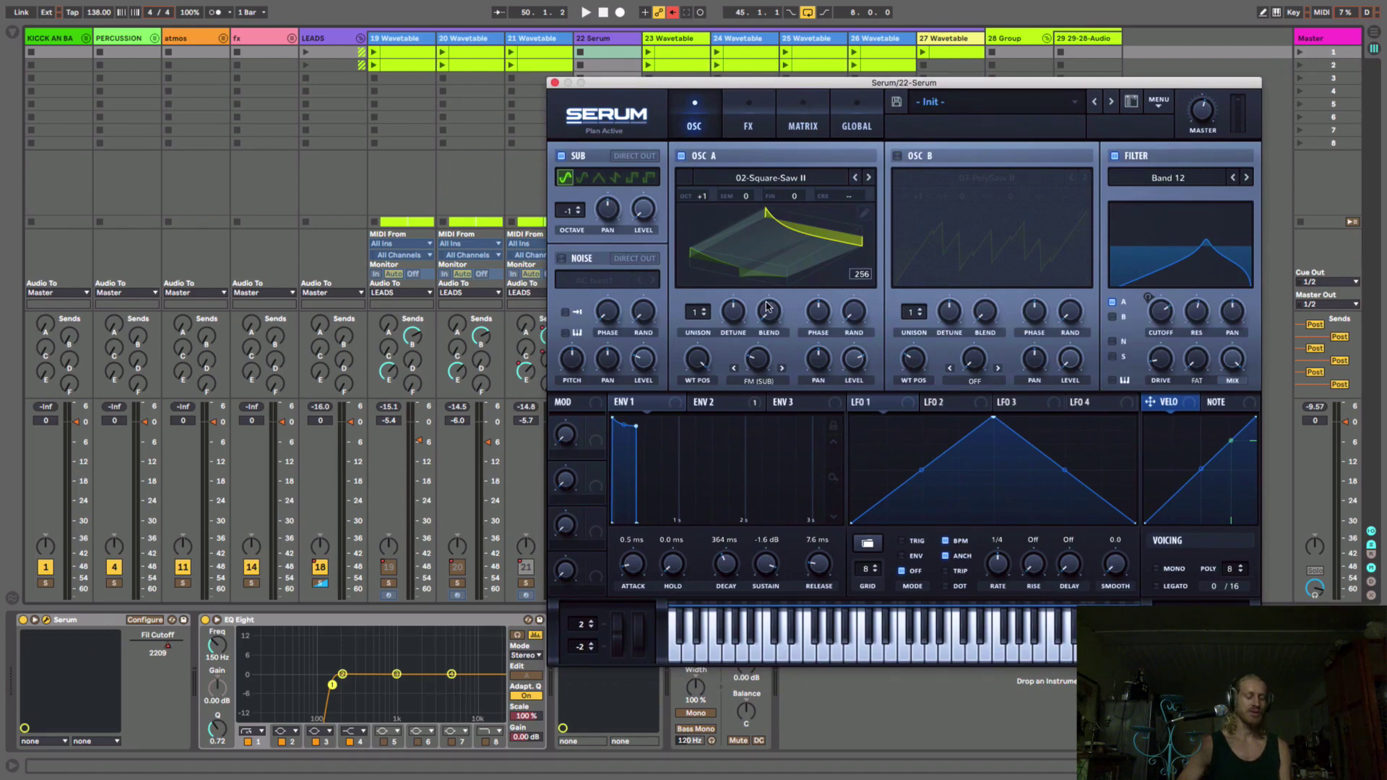
Play the loop, unsolo the LEADS group to hear the full mix, and reset oscillator A's wavetable position to frame 1
key("space")
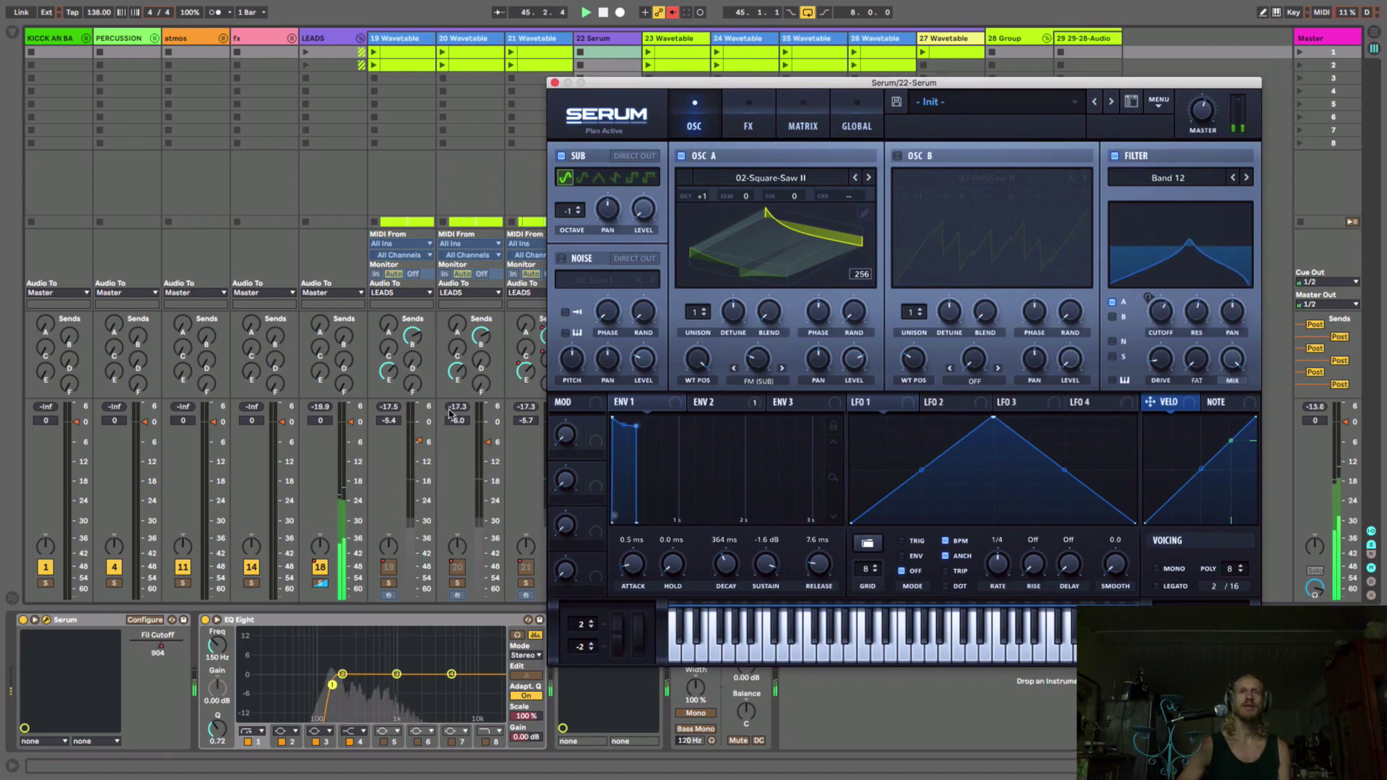
left_click(321, 582)
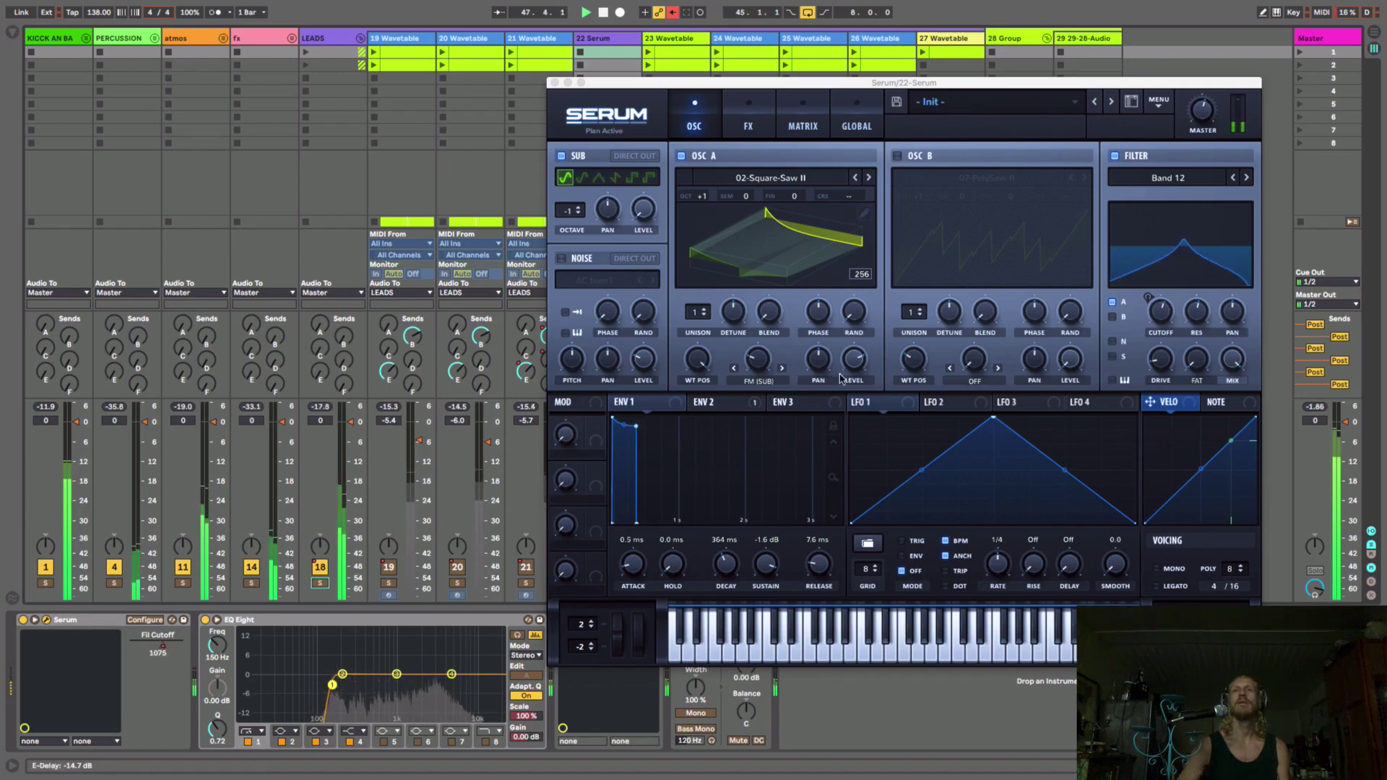
left_click(1193, 318)
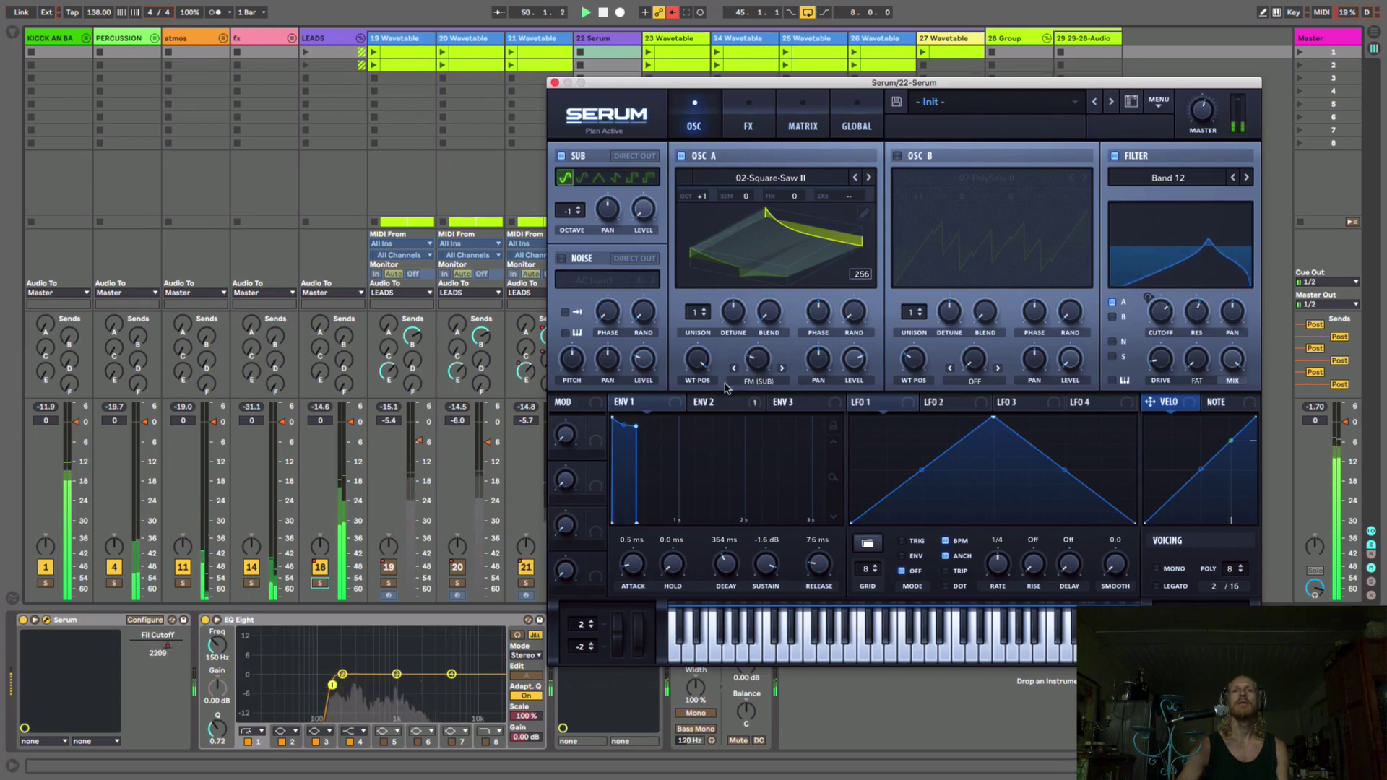
double_click(697, 359)
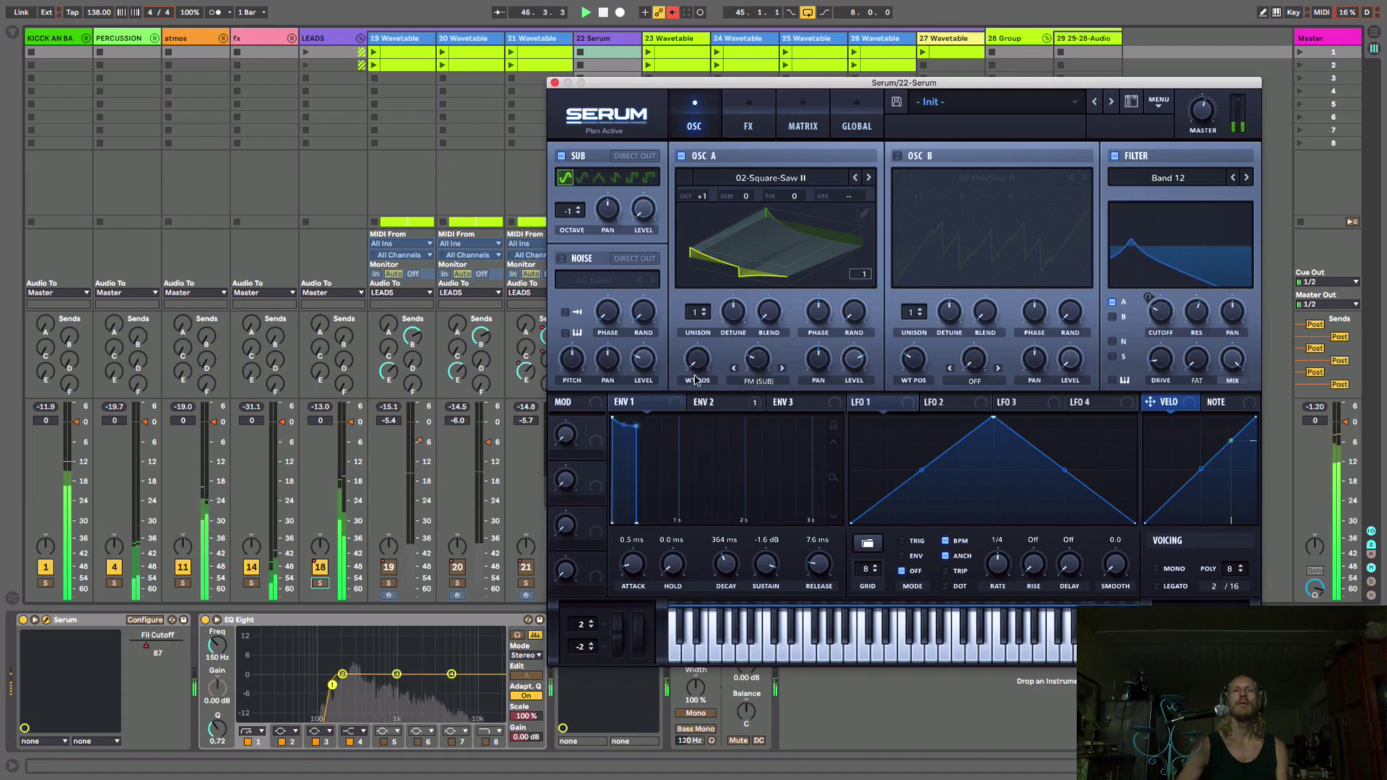
mouse_move(697, 365)
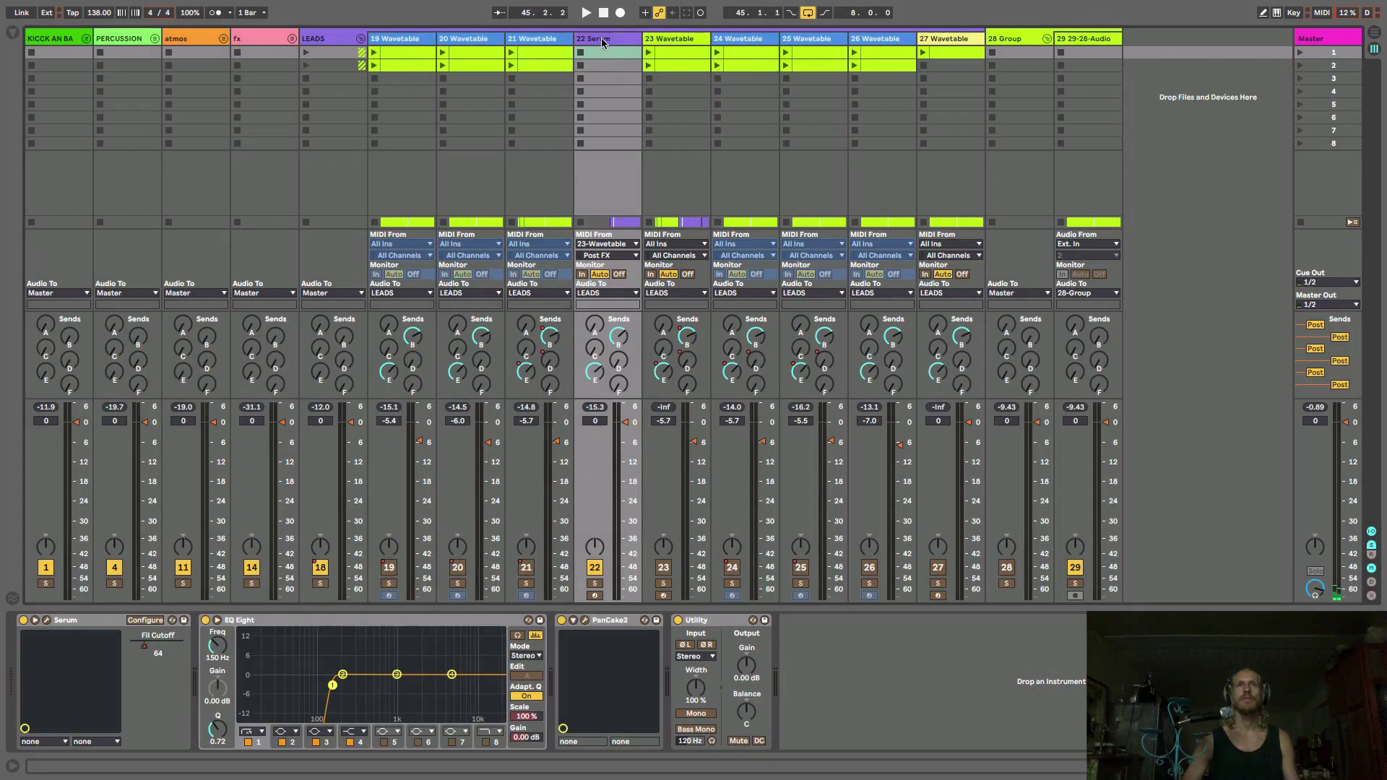
Reopen Serum from the 22 Serum track beside its mixer channel and audition the lead soloed and in the full mix
left_click(602, 42)
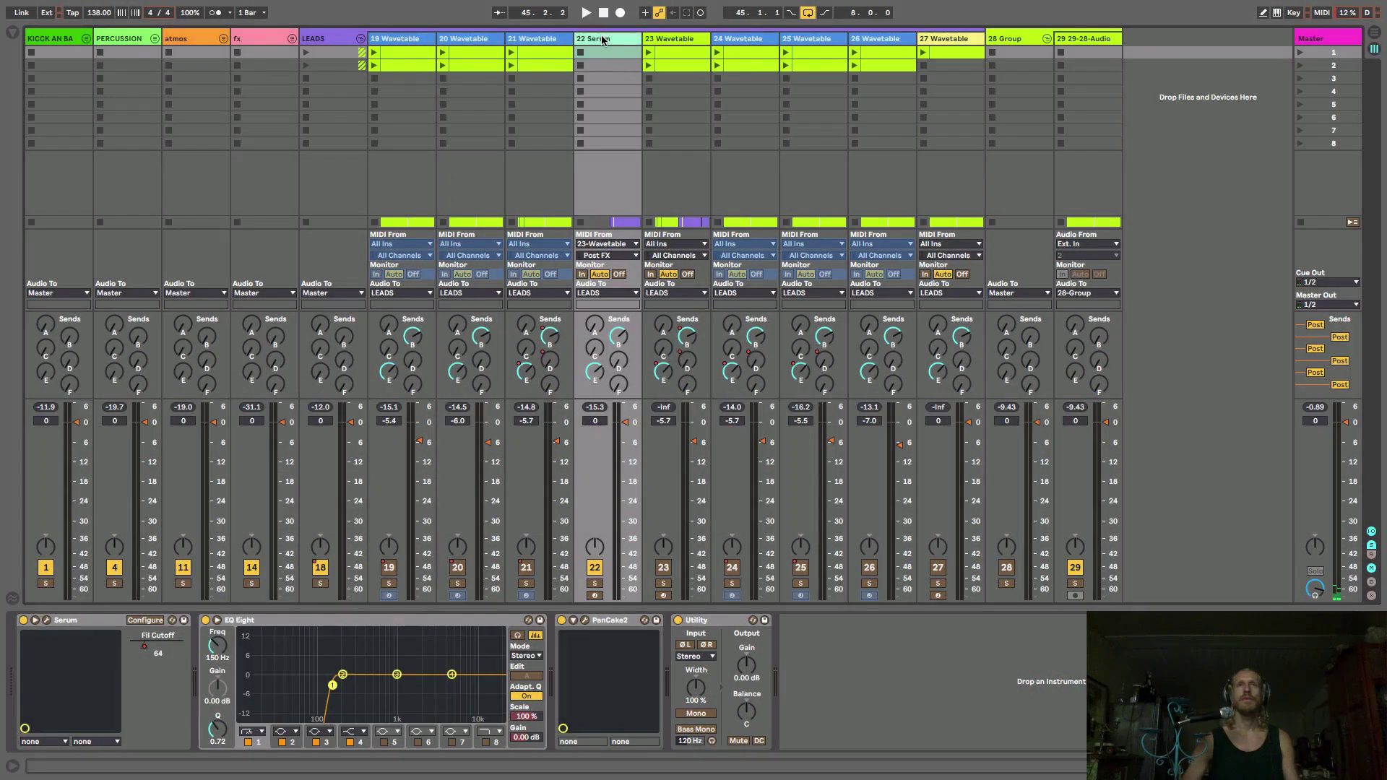
left_click(46, 621)
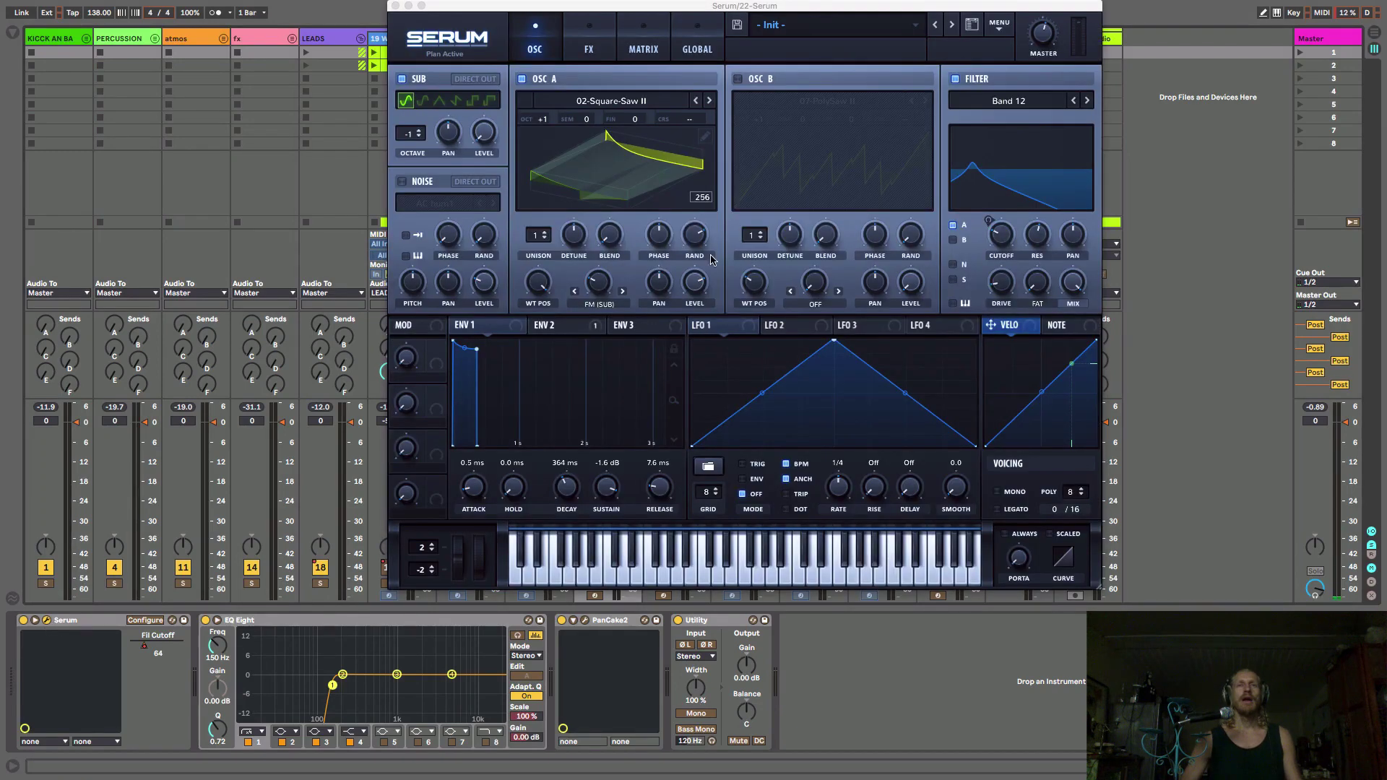
left_click_drag(538, 7, 816, 38)
left_click(593, 583)
key("space")
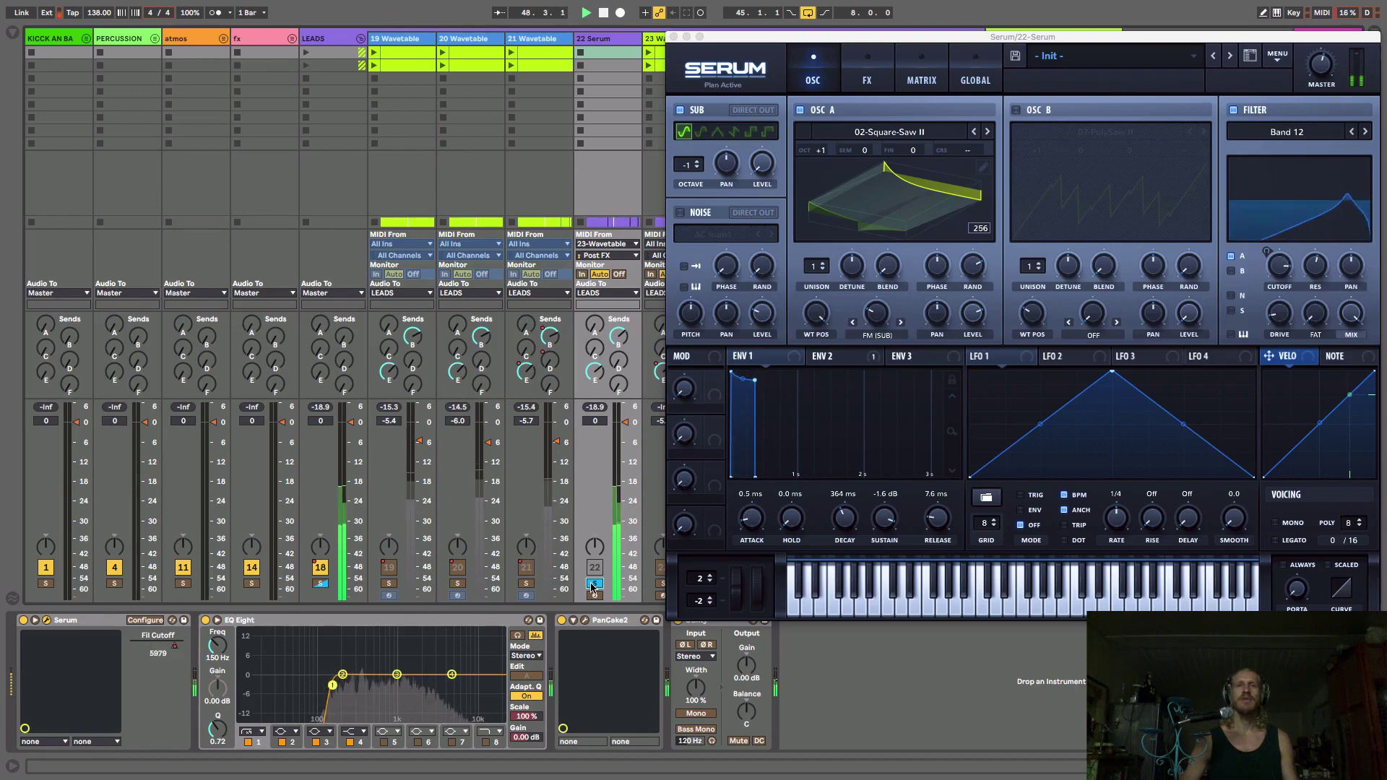
left_click(593, 584)
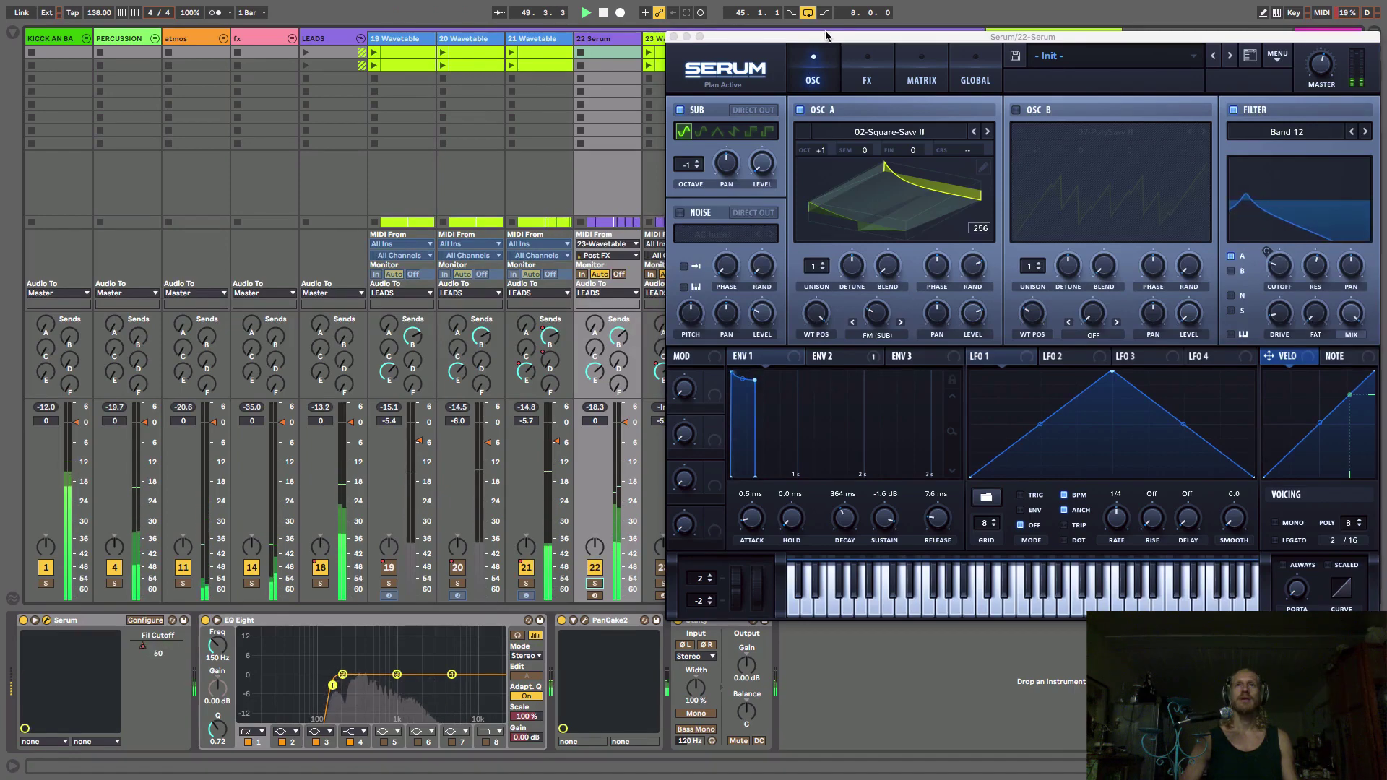
Reposition the Serum window, enable the Hyper/Dimension effect, and set the Hyper mix to about 34%
left_click_drag(812, 36, 418, 94)
left_click(493, 148)
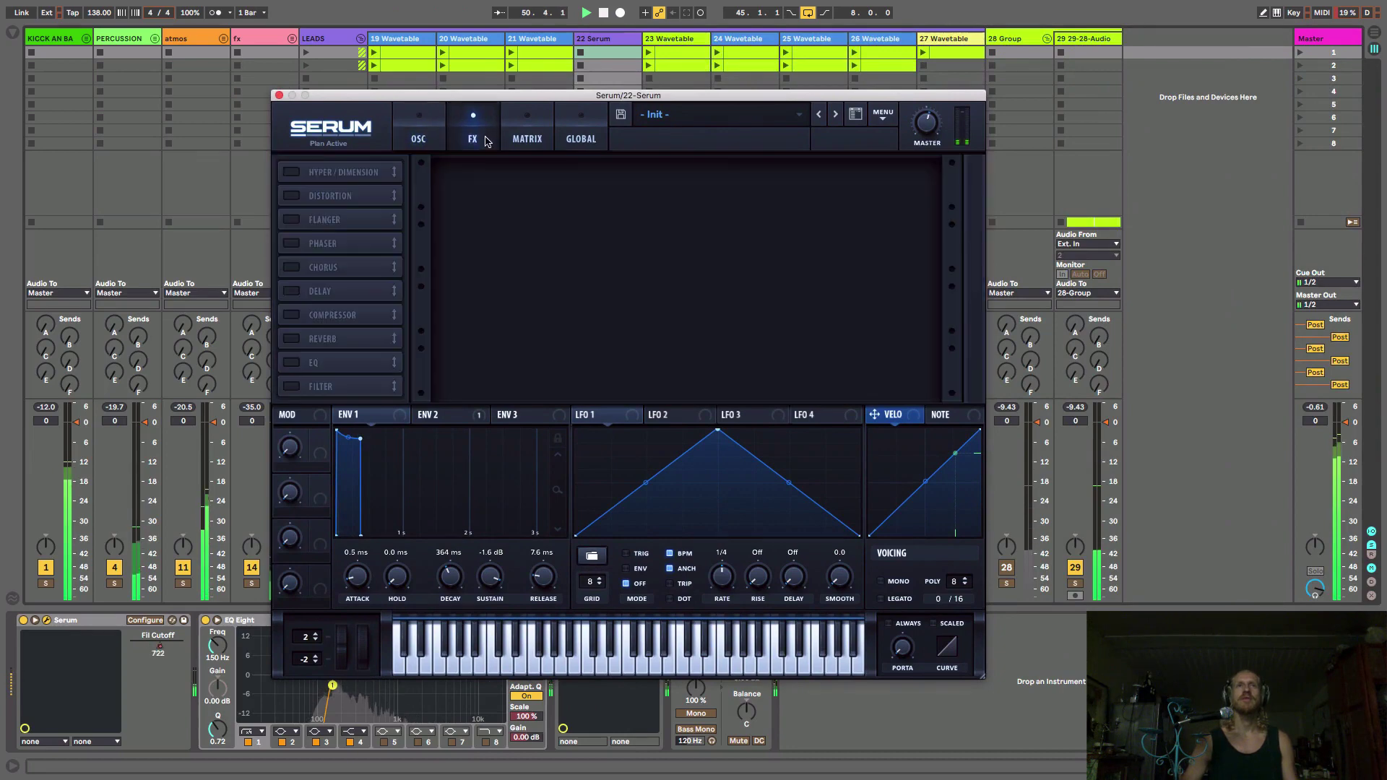
left_click(291, 173)
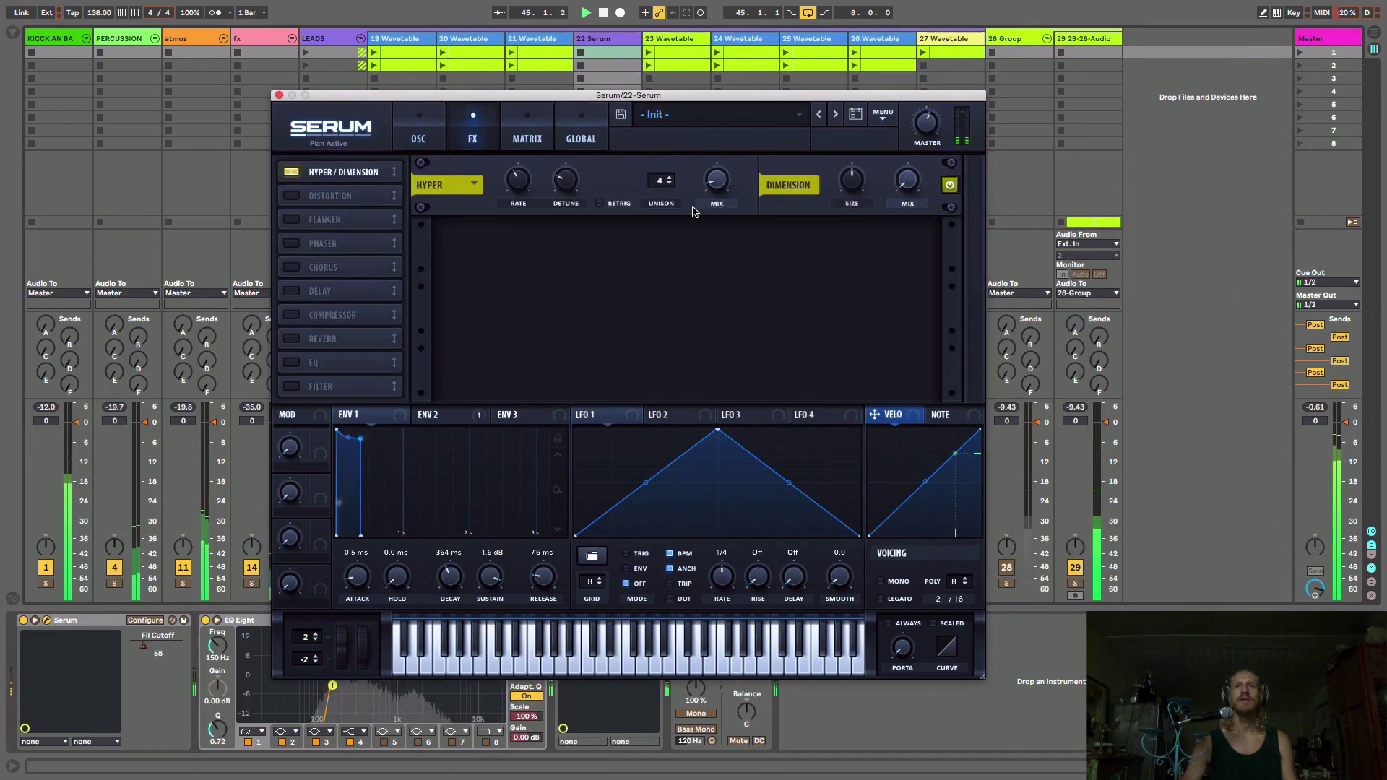
mouse_move(722, 177)
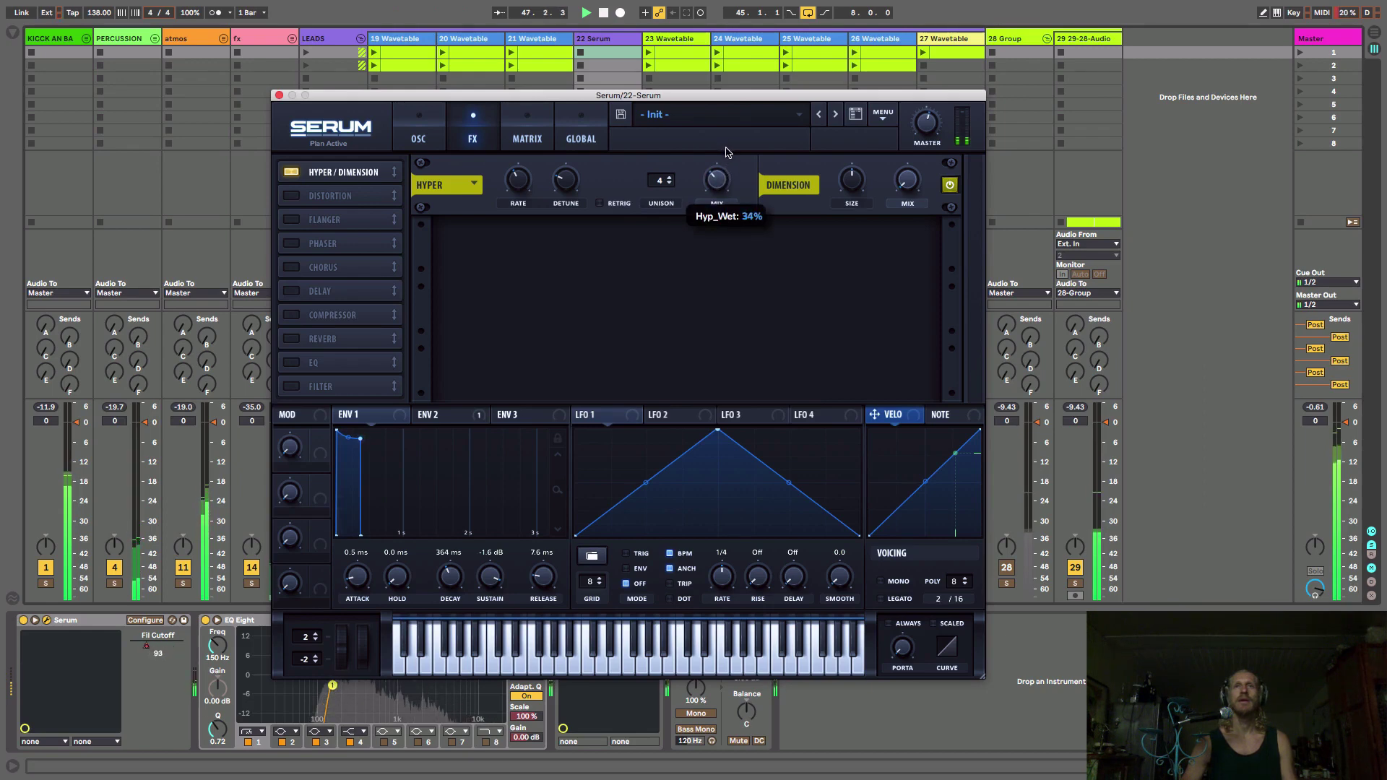
Turn on Retrig for the Hyper effect, try a unison of 5 voices, and return it to 4
left_click(600, 204)
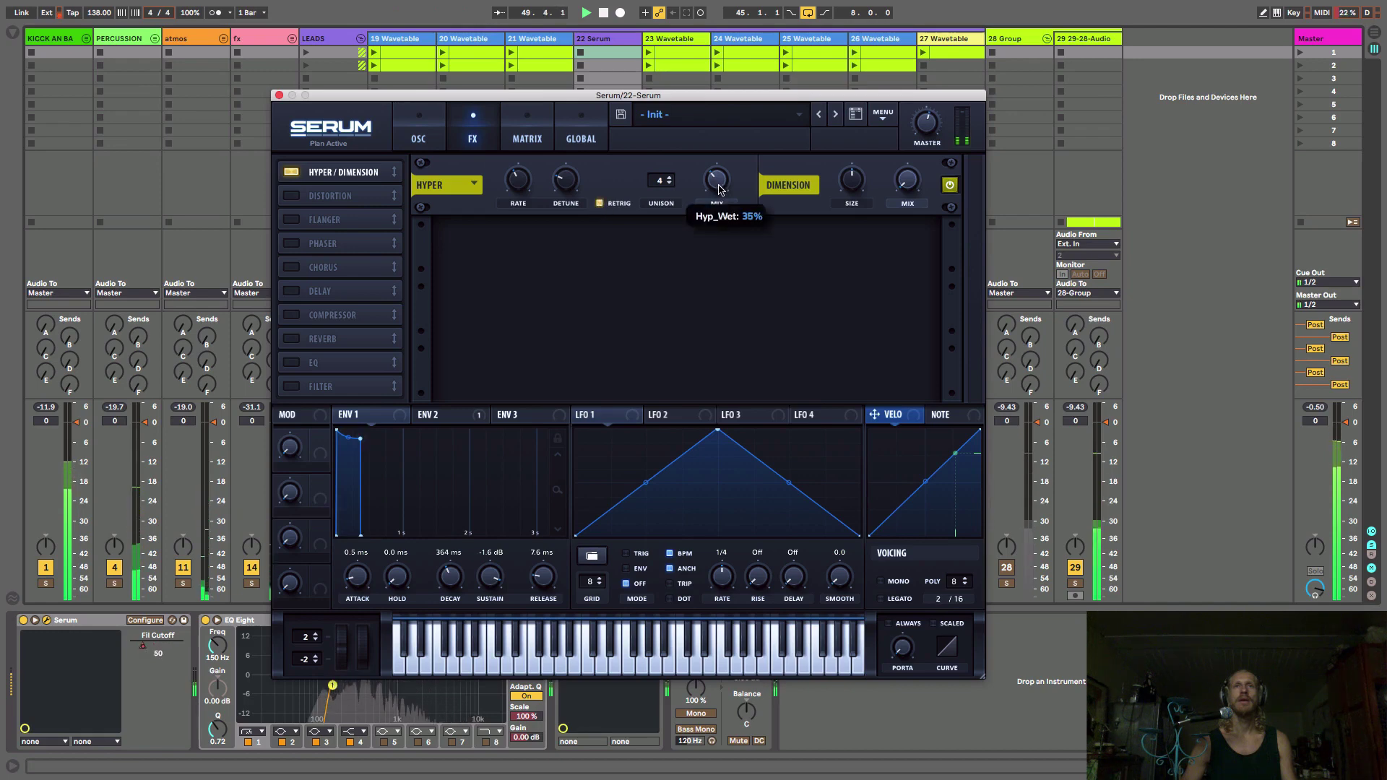
left_click_drag(660, 185, 667, 168)
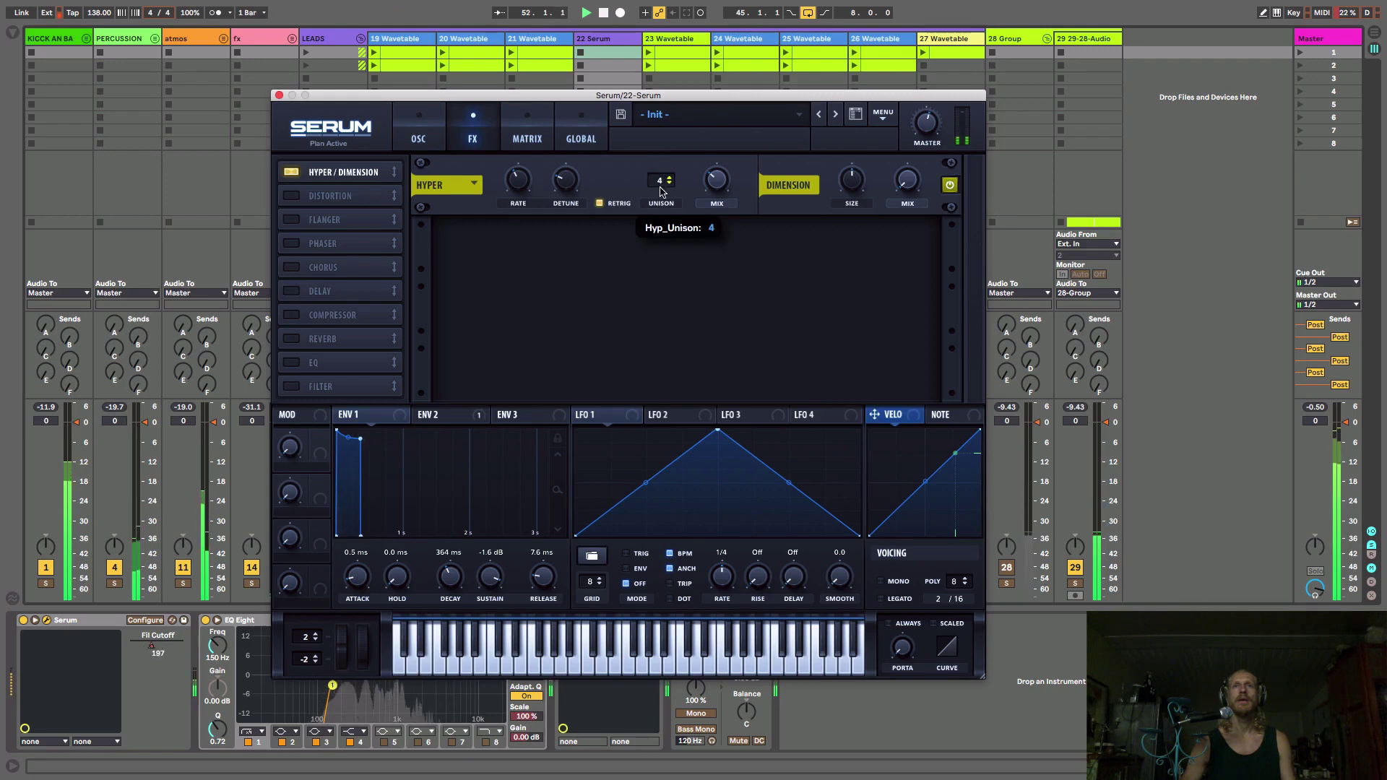
mouse_move(714, 196)
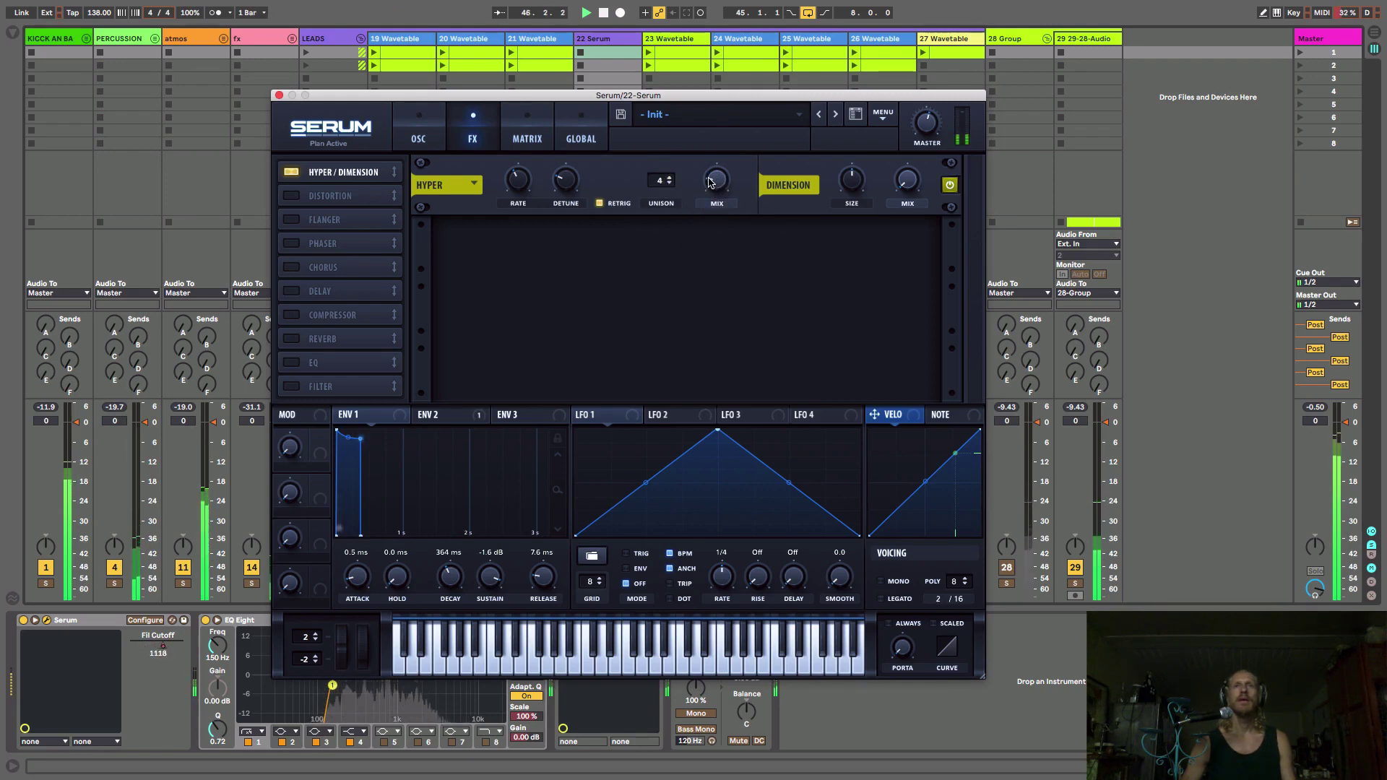
left_click(670, 180)
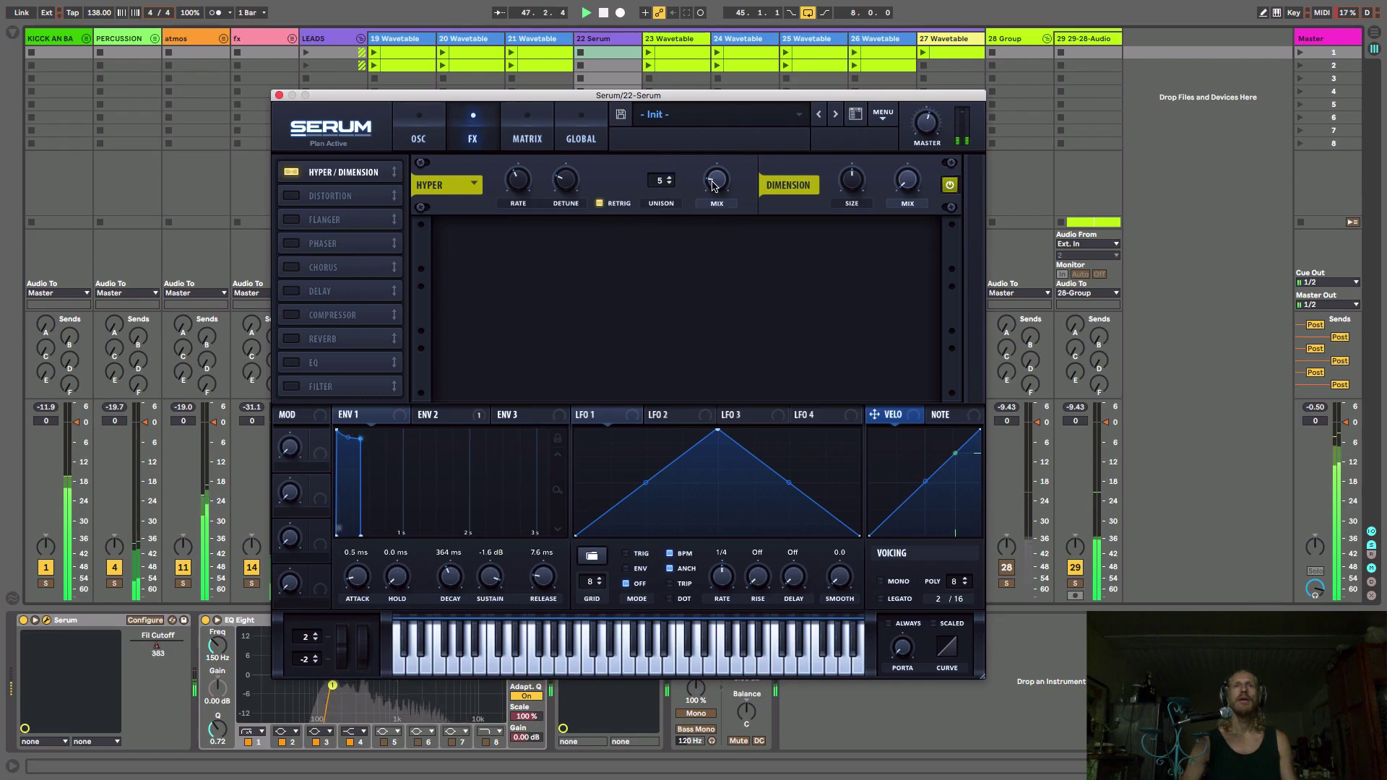
mouse_move(716, 188)
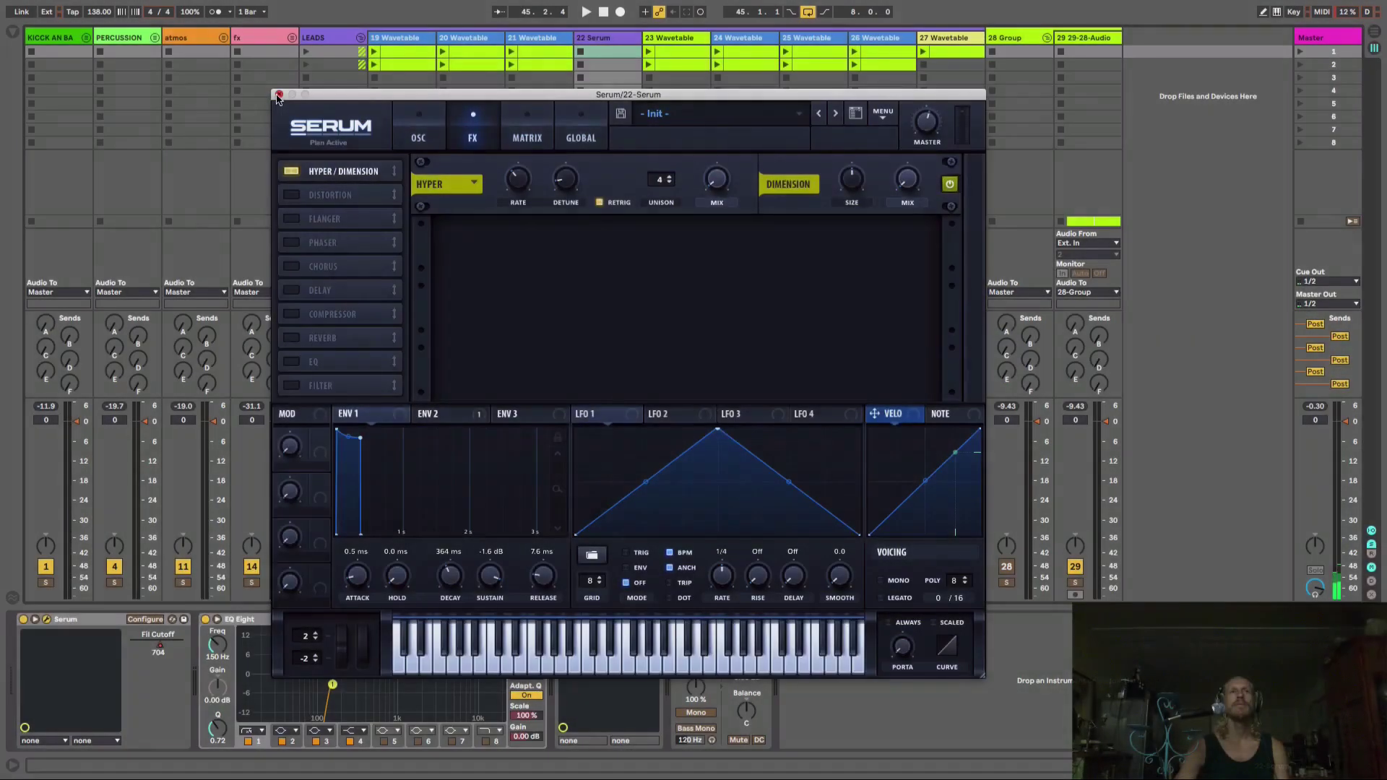
Close the Serum window, play the loop, and toggle the PanCake2 device on track 22
left_click(278, 94)
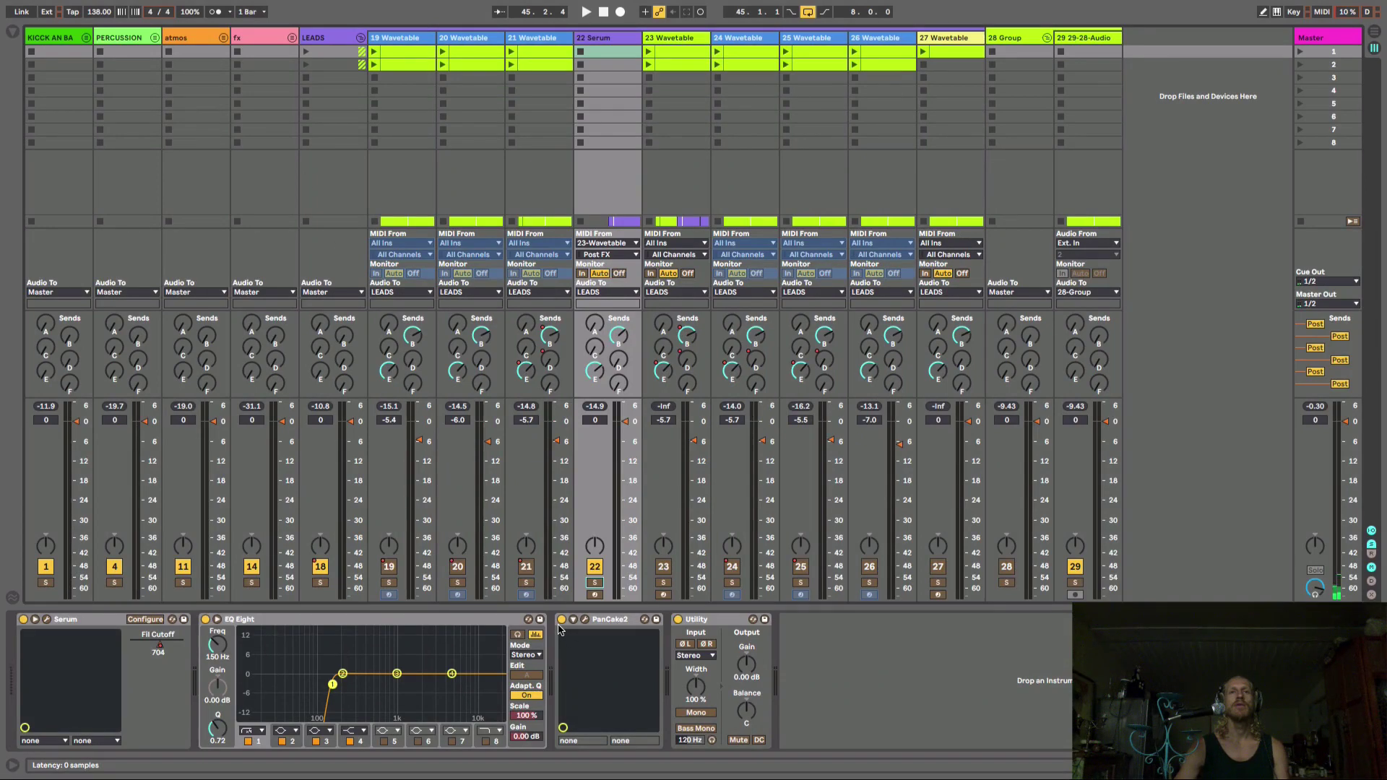
key("space")
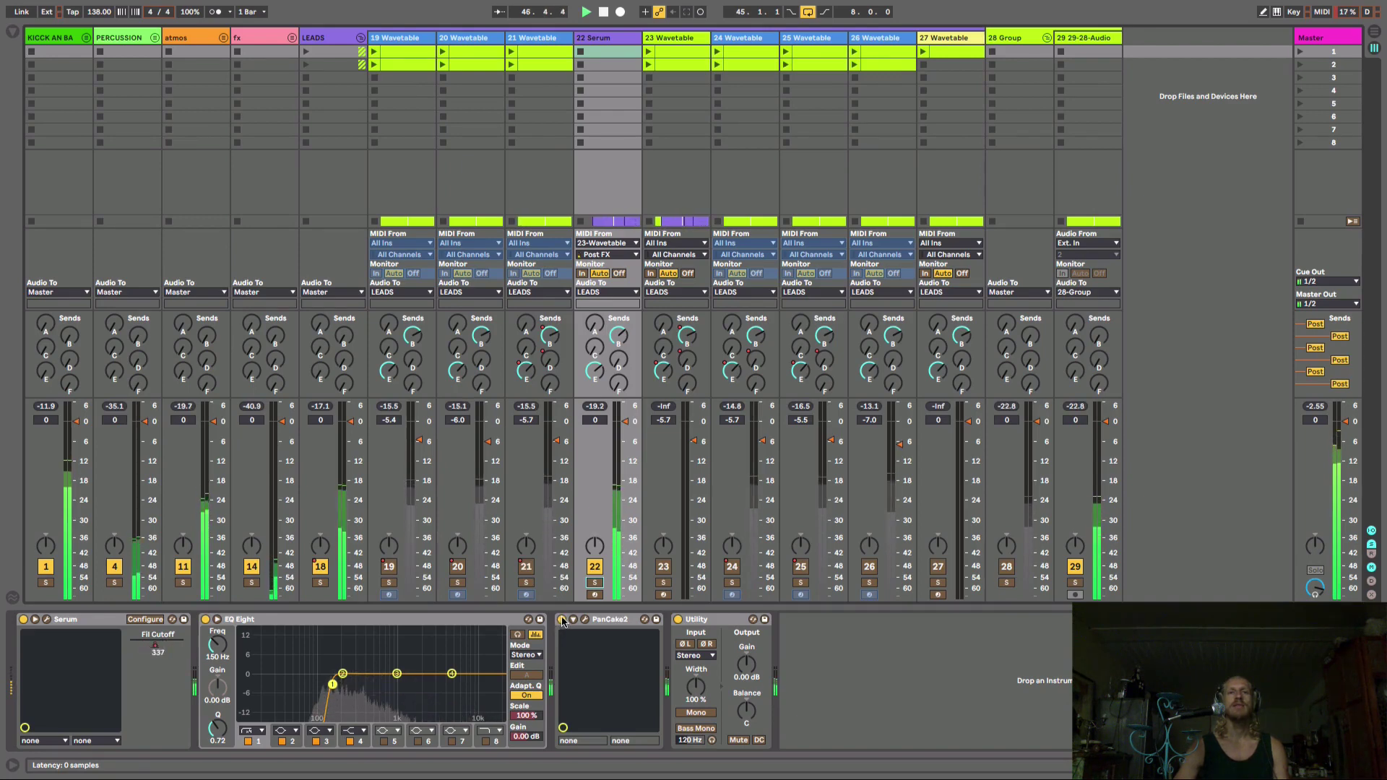
left_click(561, 620)
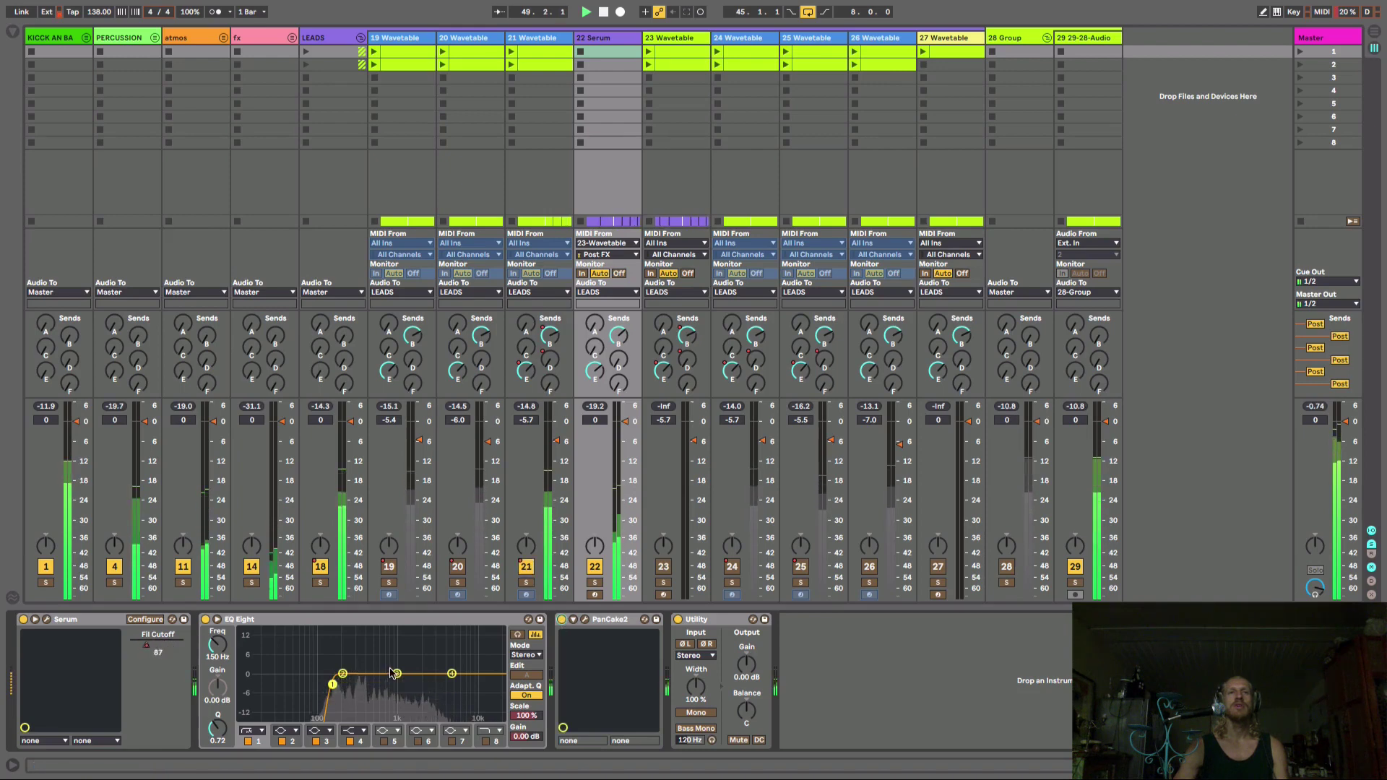
Cut EQ Eight's third band by 2.60 dB at 2.90 kHz on the Serum track, and lower PanCake2's mix
left_click_drag(397, 673, 433, 672)
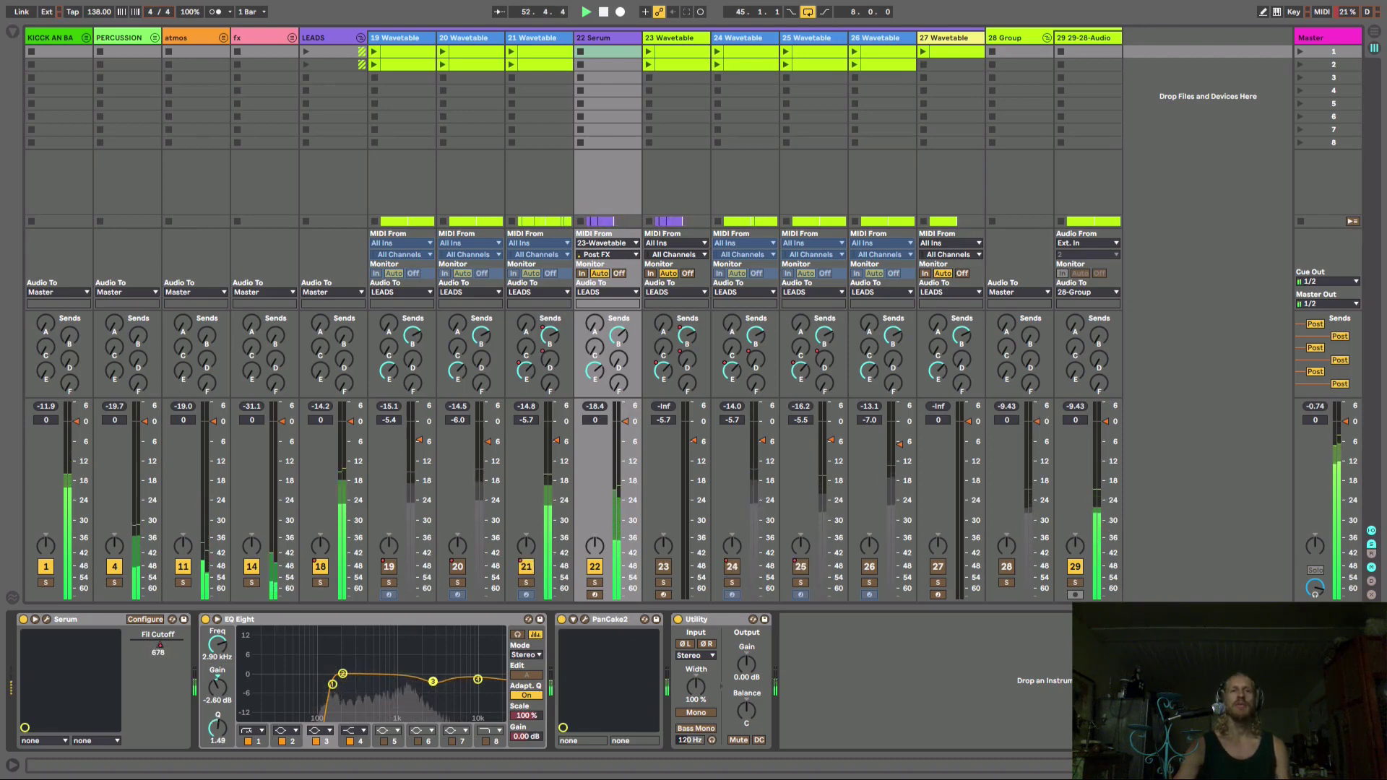
left_click(585, 619)
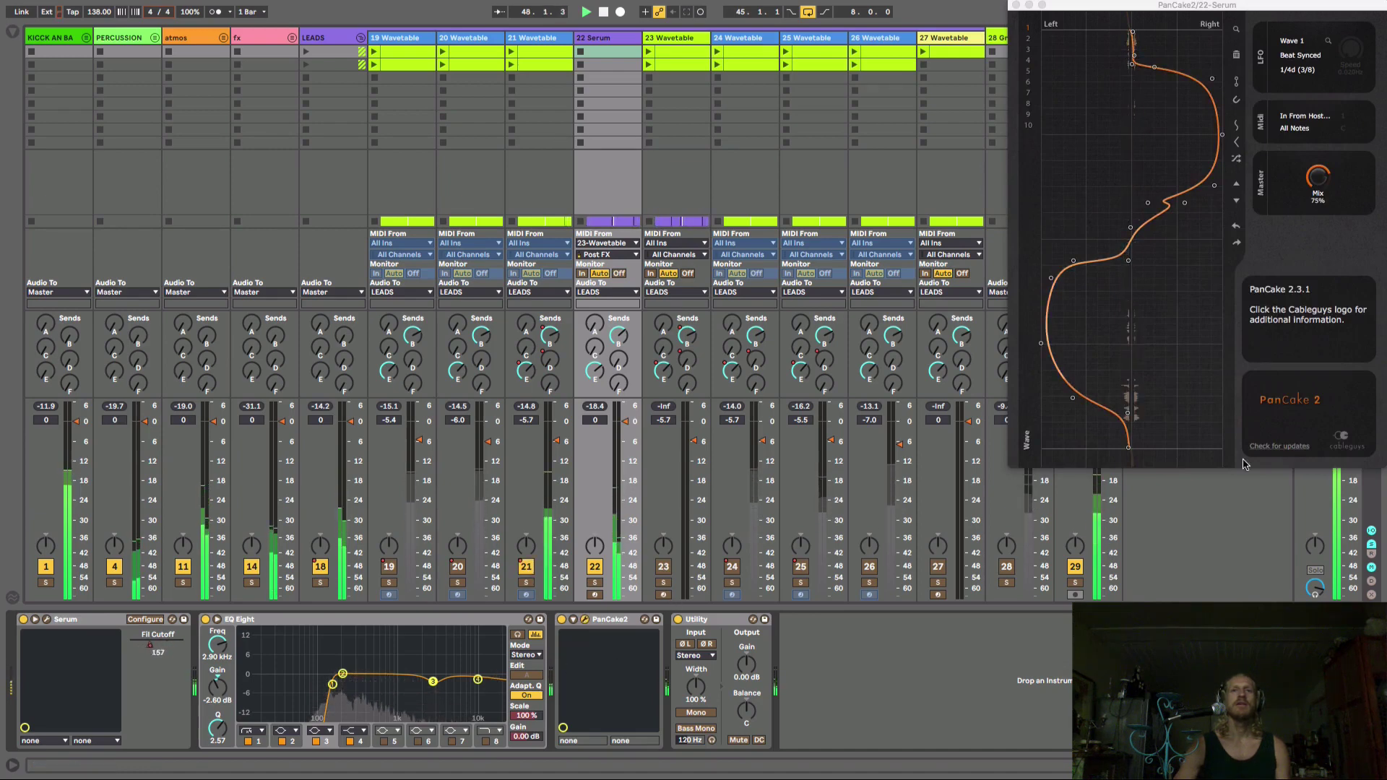
left_click_drag(1318, 177, 1317, 214)
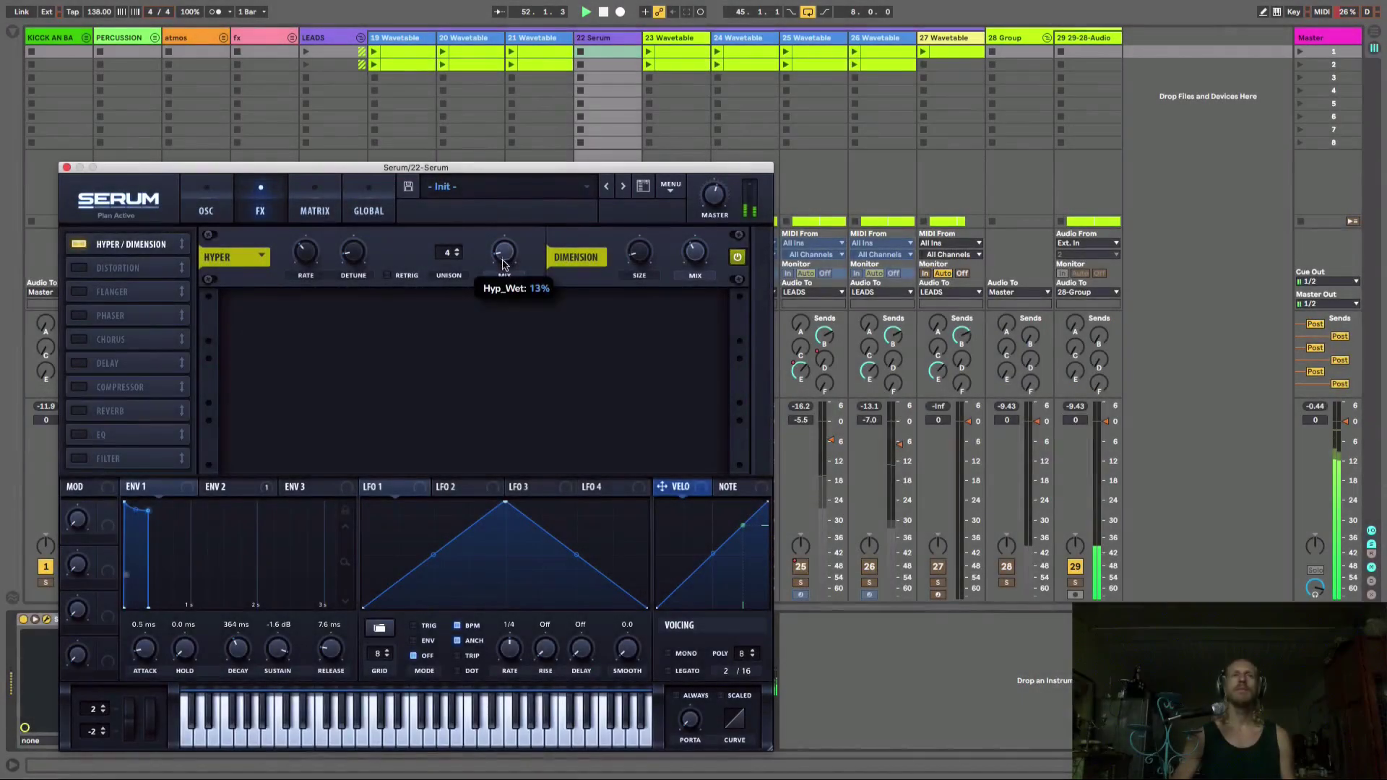
Raise Serum's Hyper mix to about 40% while the loop plays
mouse_move(505, 257)
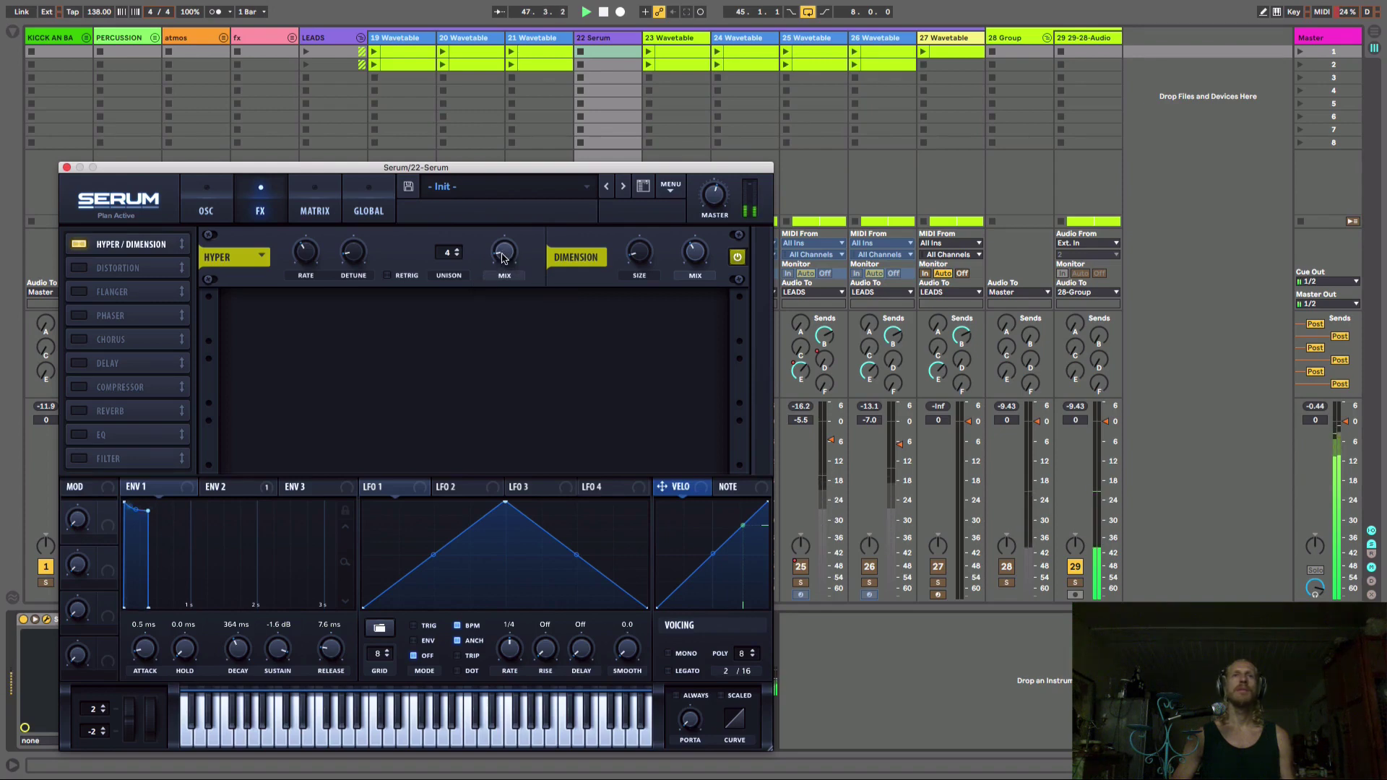
left_click_drag(503, 258, 508, 242)
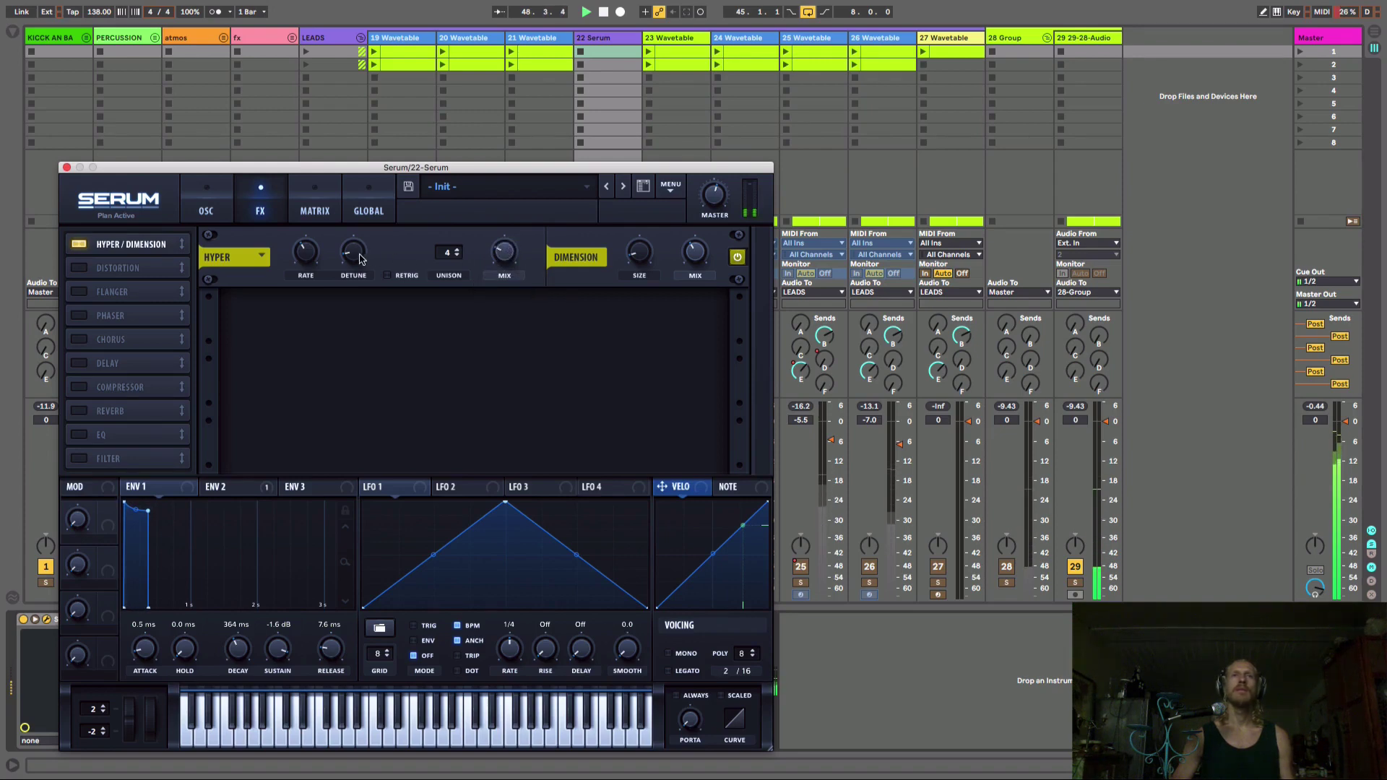
mouse_move(359, 261)
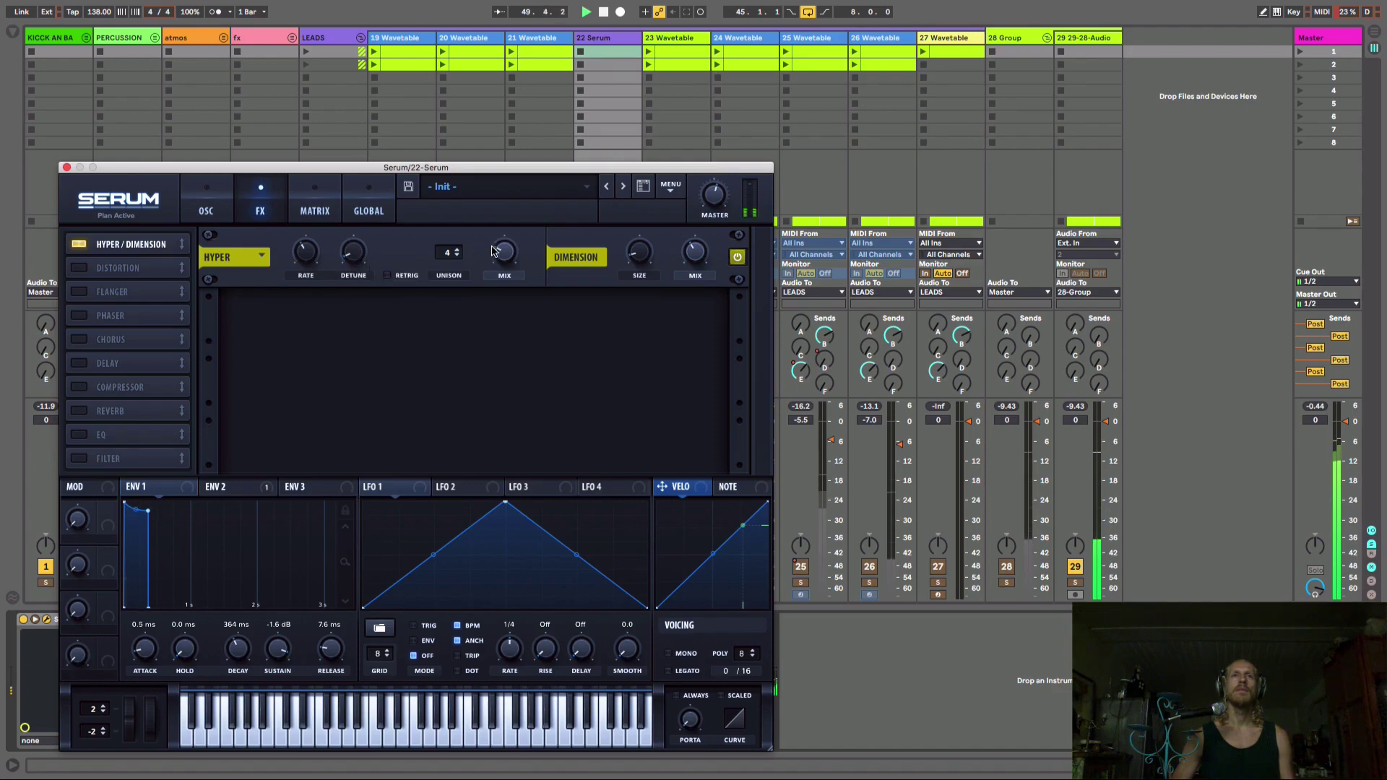
mouse_move(503, 253)
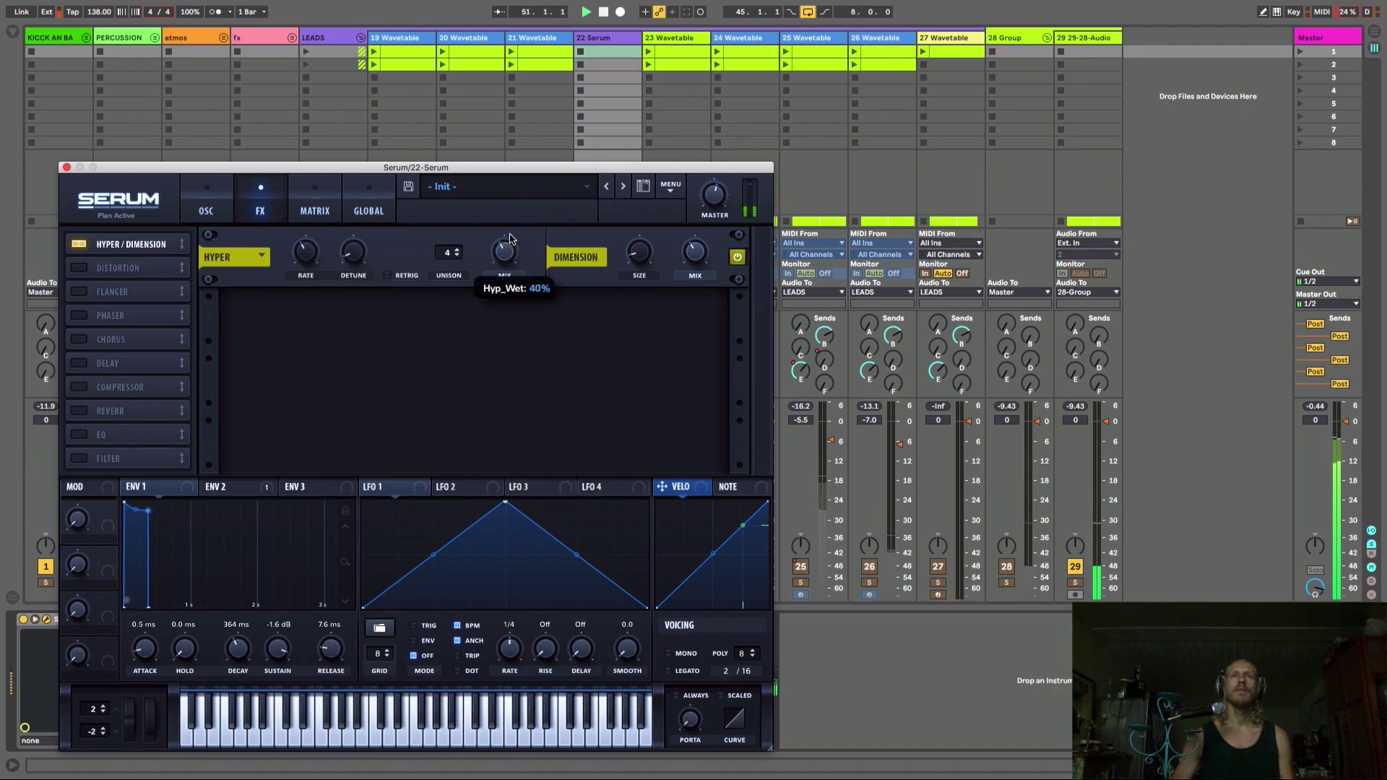
left_click_drag(509, 238, 510, 245)
Adjust the Dimension effect's size up and down, and try its mix at about 30% before lowering it
mouse_move(693, 275)
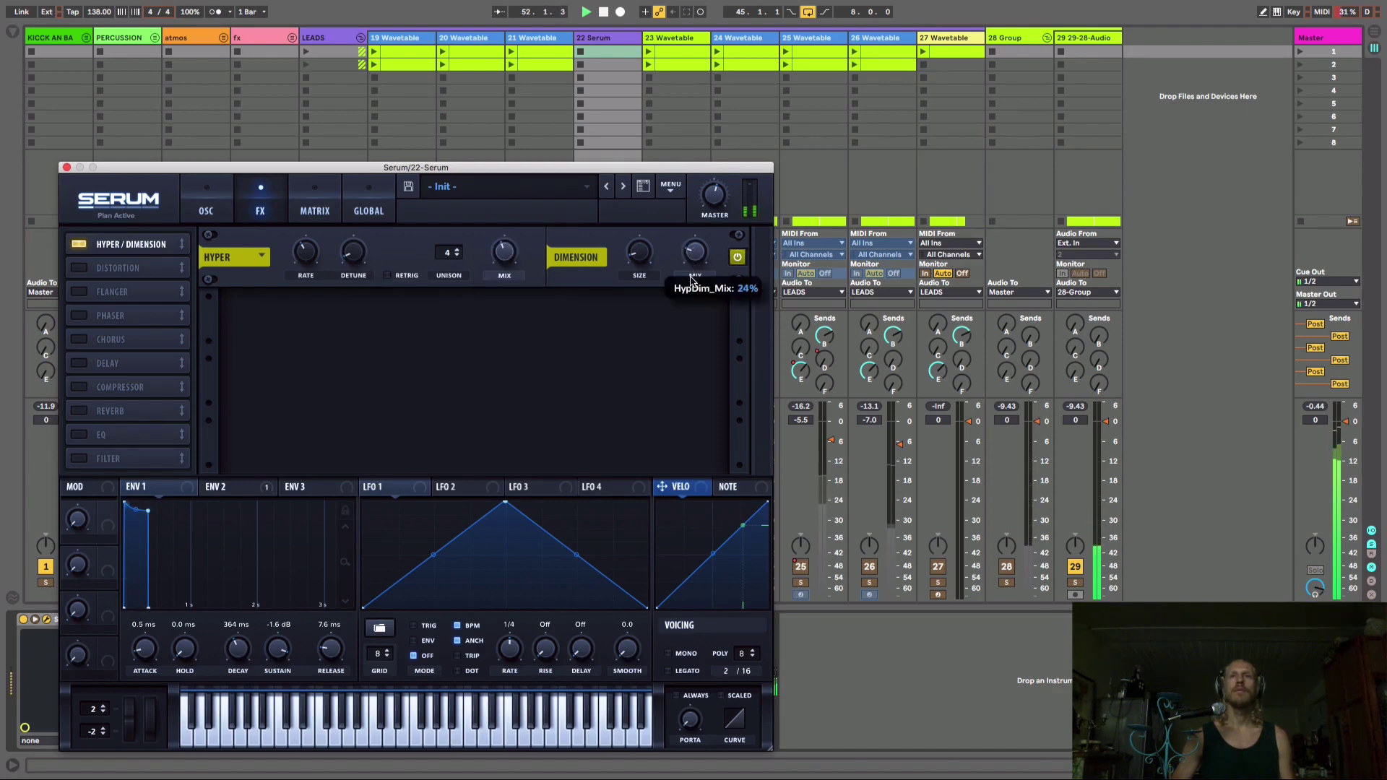
left_click_drag(643, 256, 644, 235)
left_click_drag(645, 235, 643, 251)
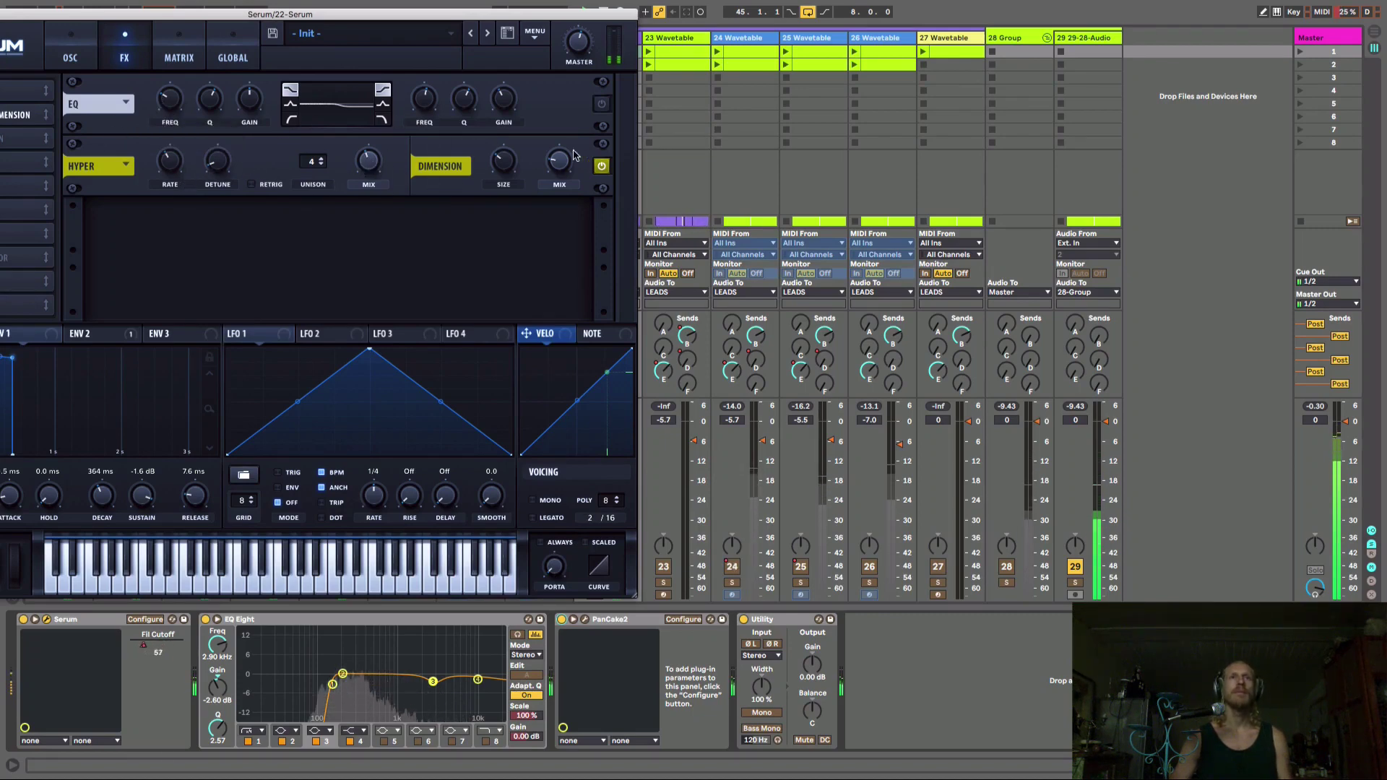
mouse_move(562, 151)
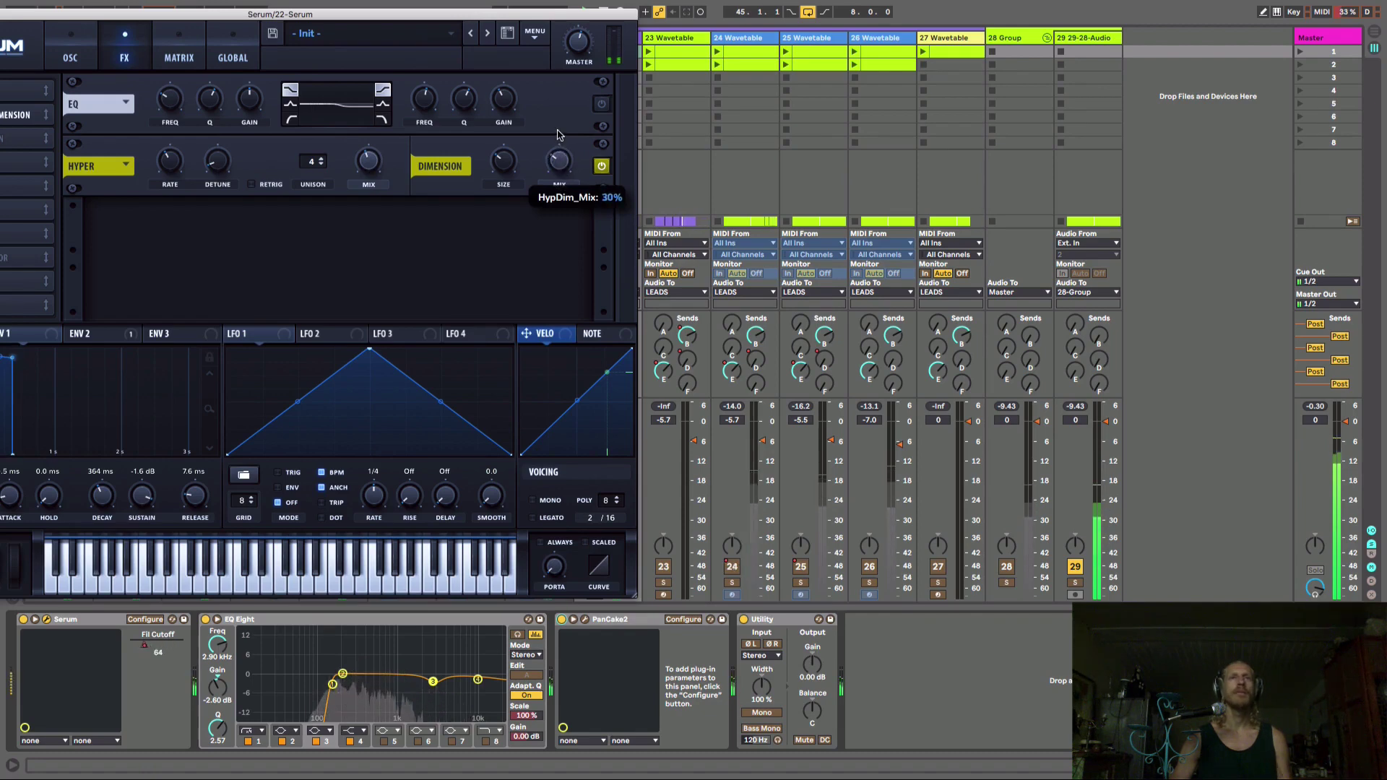
left_click_drag(558, 133, 555, 172)
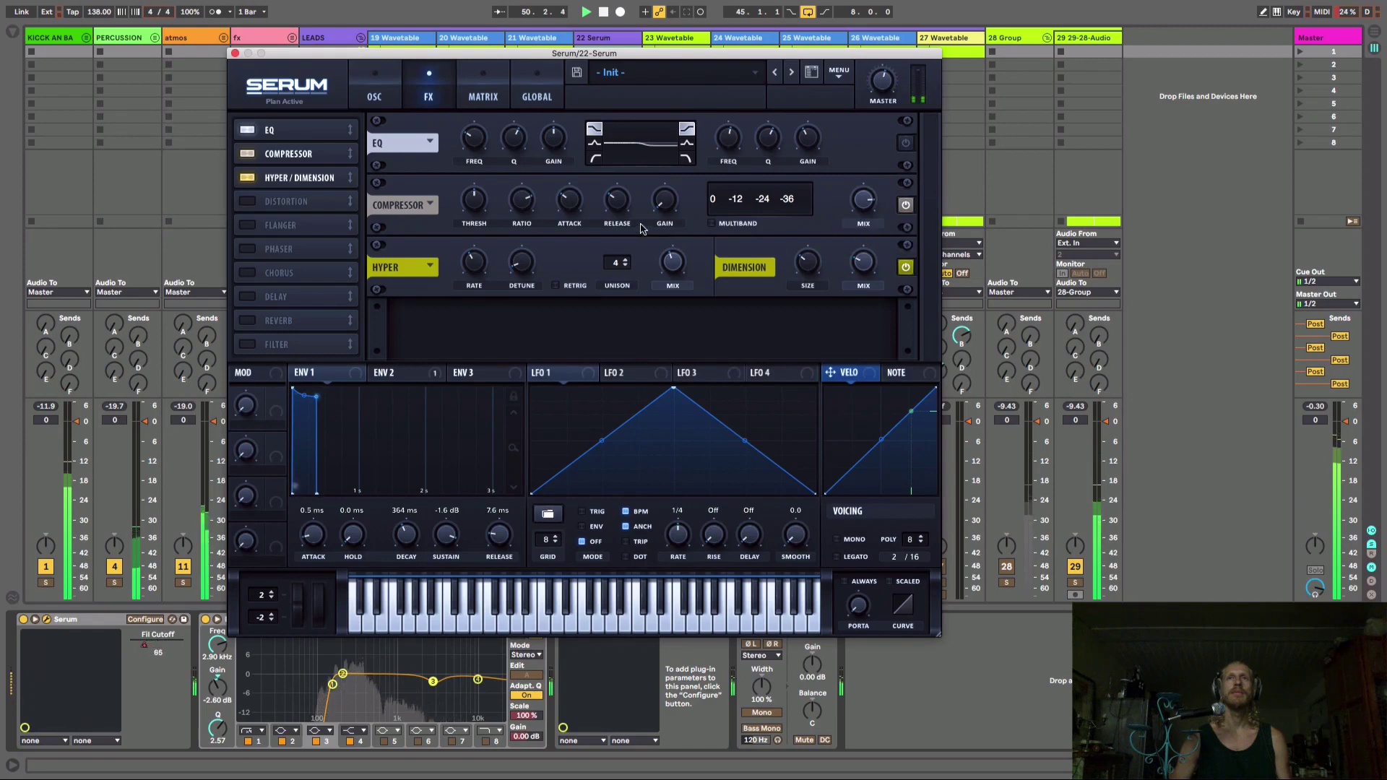
Enable Multiband on Serum's compressor, try its mix at 39, and check the threshold and ratio settings
mouse_move(860, 208)
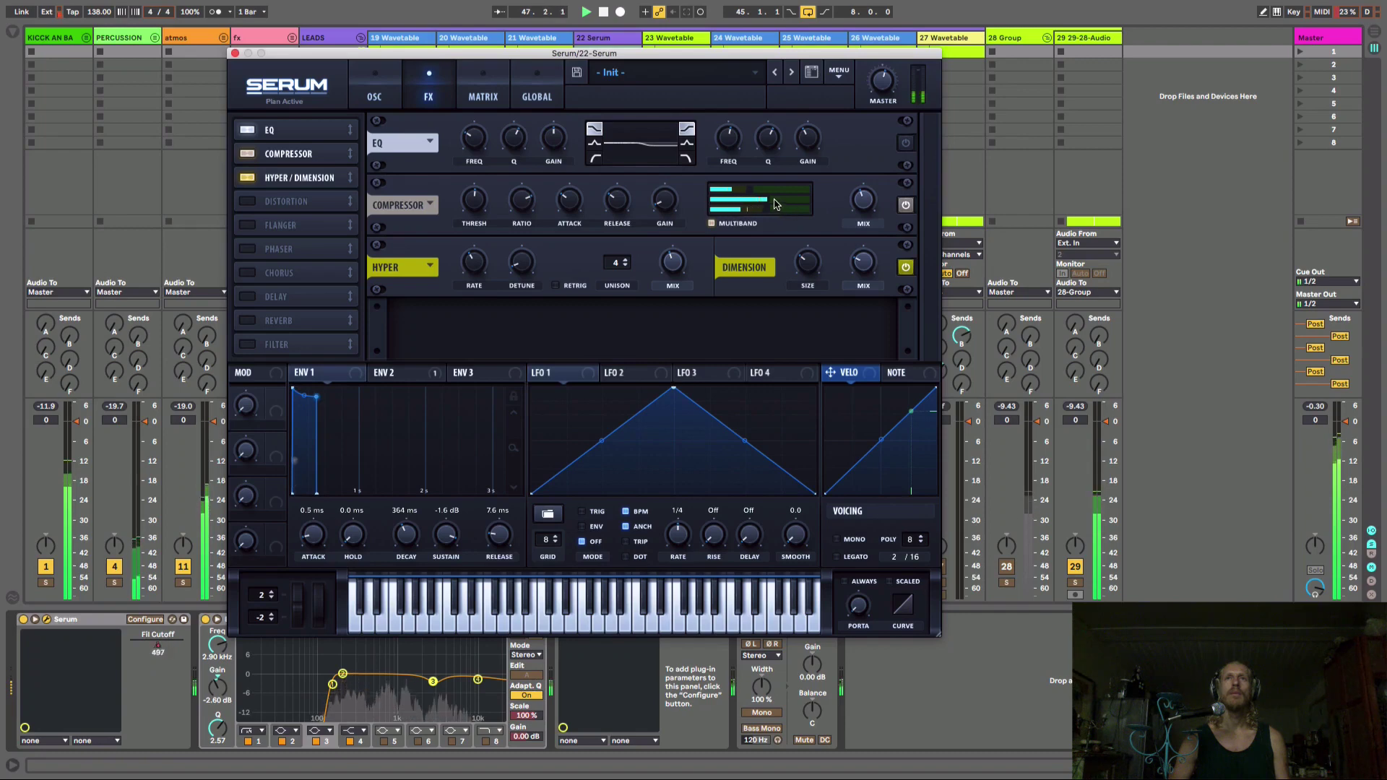
mouse_move(862, 214)
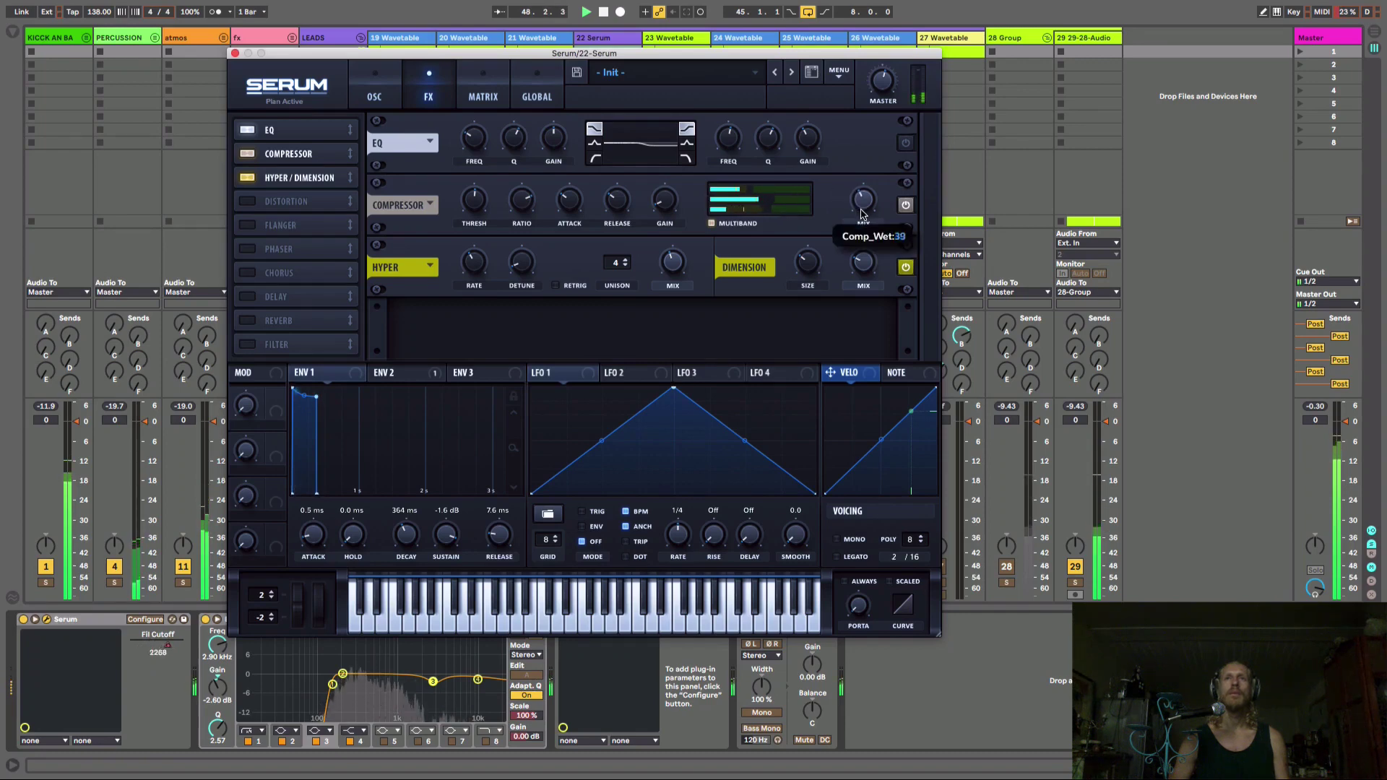
mouse_move(480, 200)
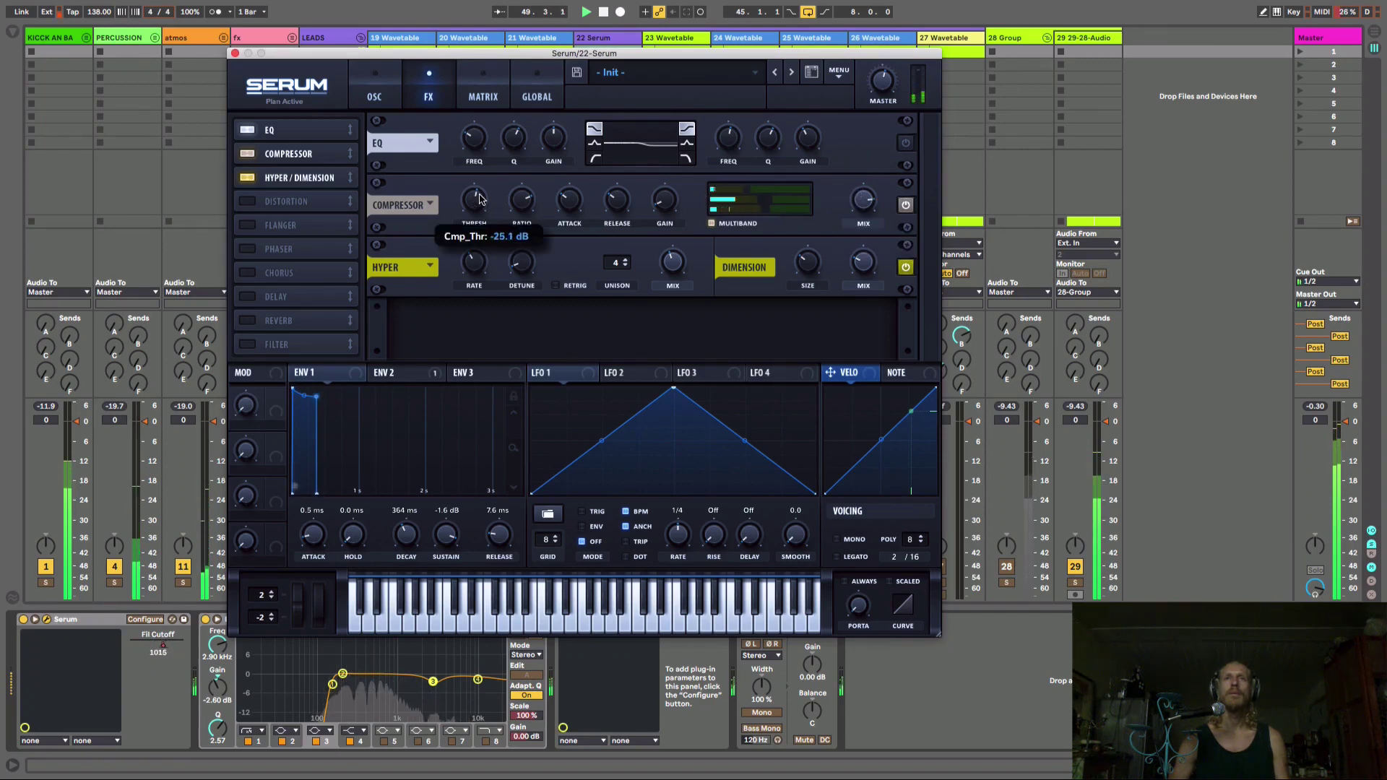
mouse_move(524, 212)
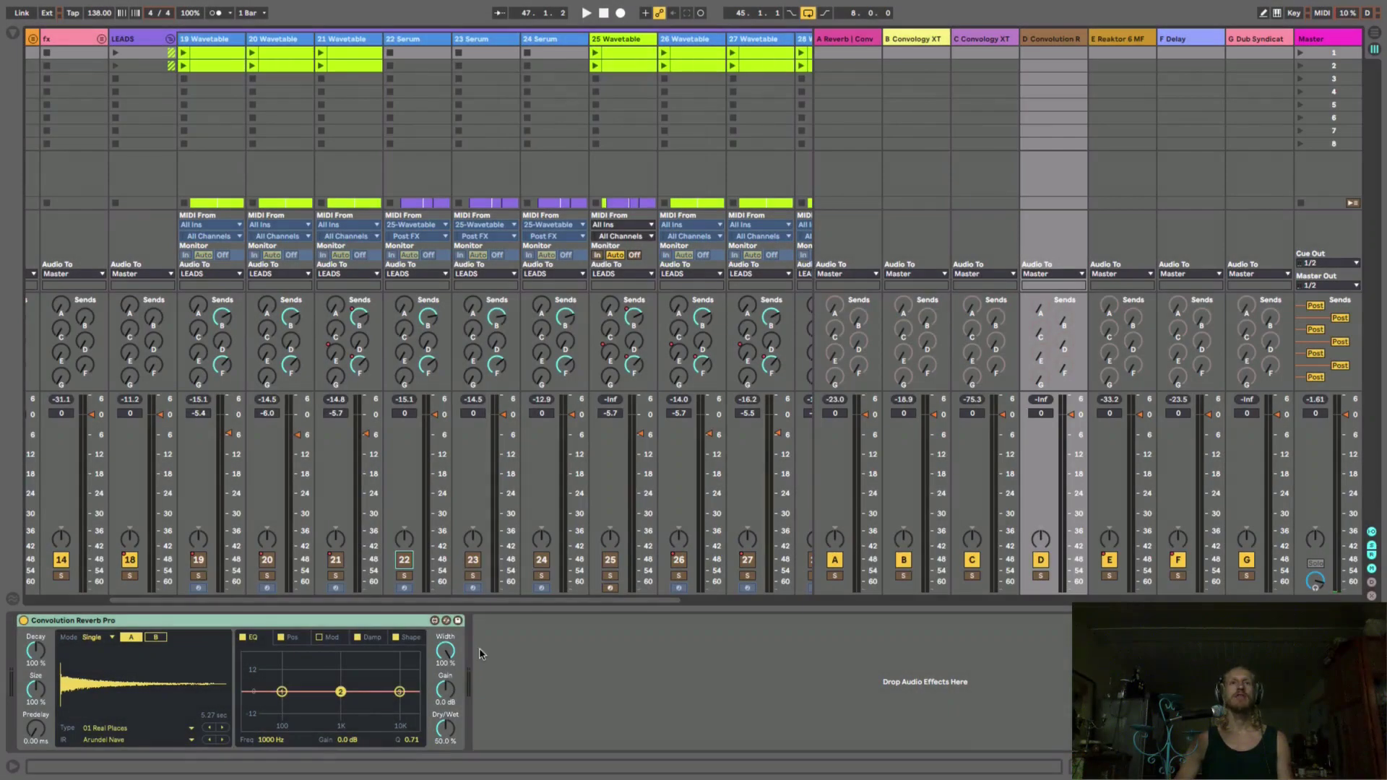
Look through the 22, 23 and 24 Serum tracks, unfreeze 22 Serum, and open its Serum window clear of the mixer channels
scroll(504, 604, "right", 2)
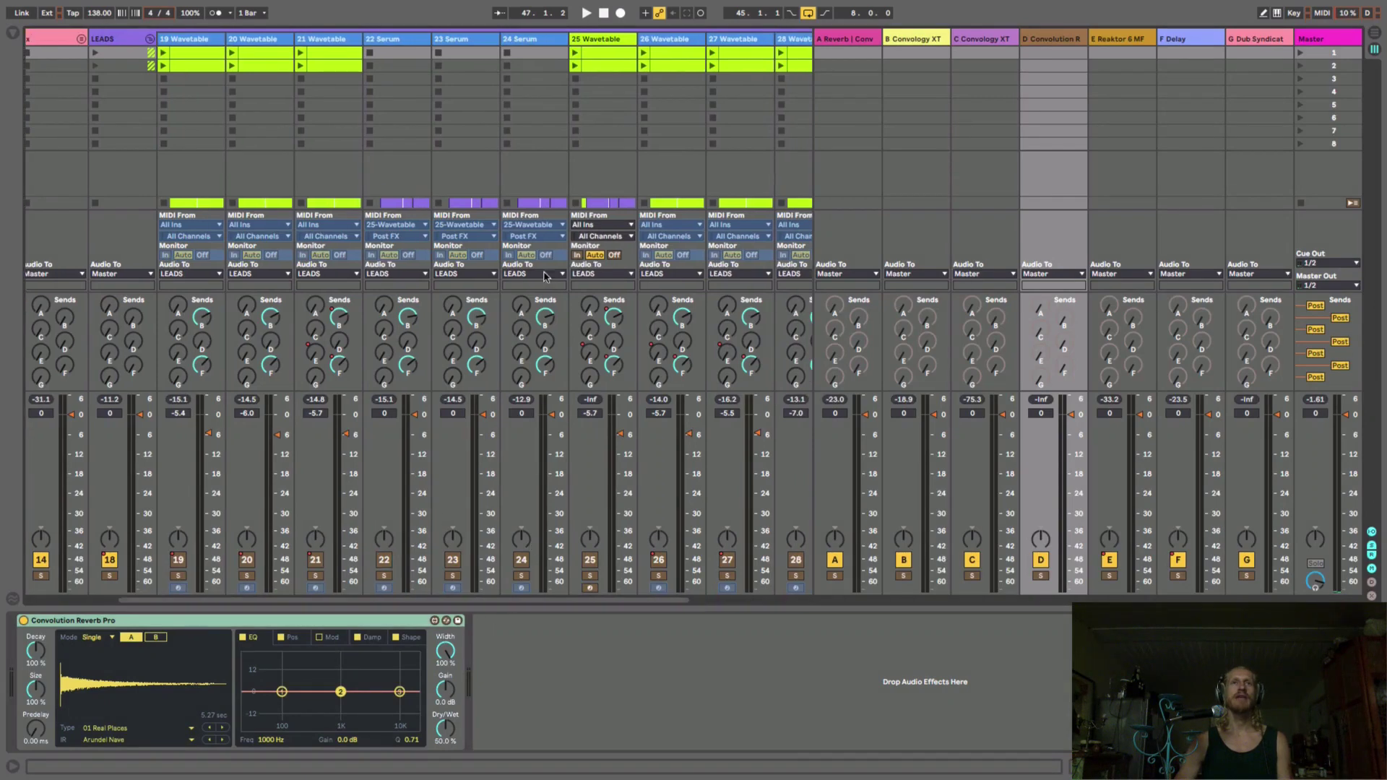
left_click(406, 40)
left_click(449, 39)
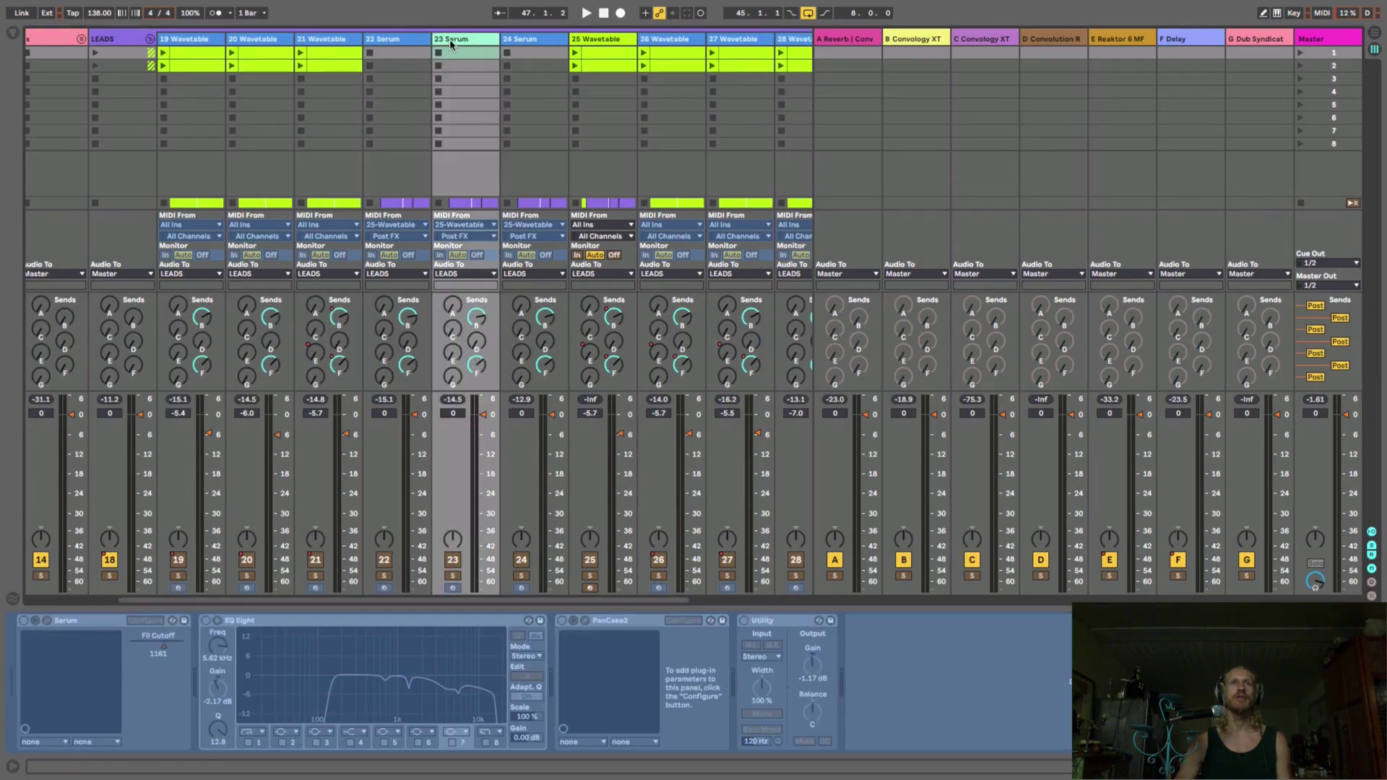
left_click(521, 40)
left_click(402, 40)
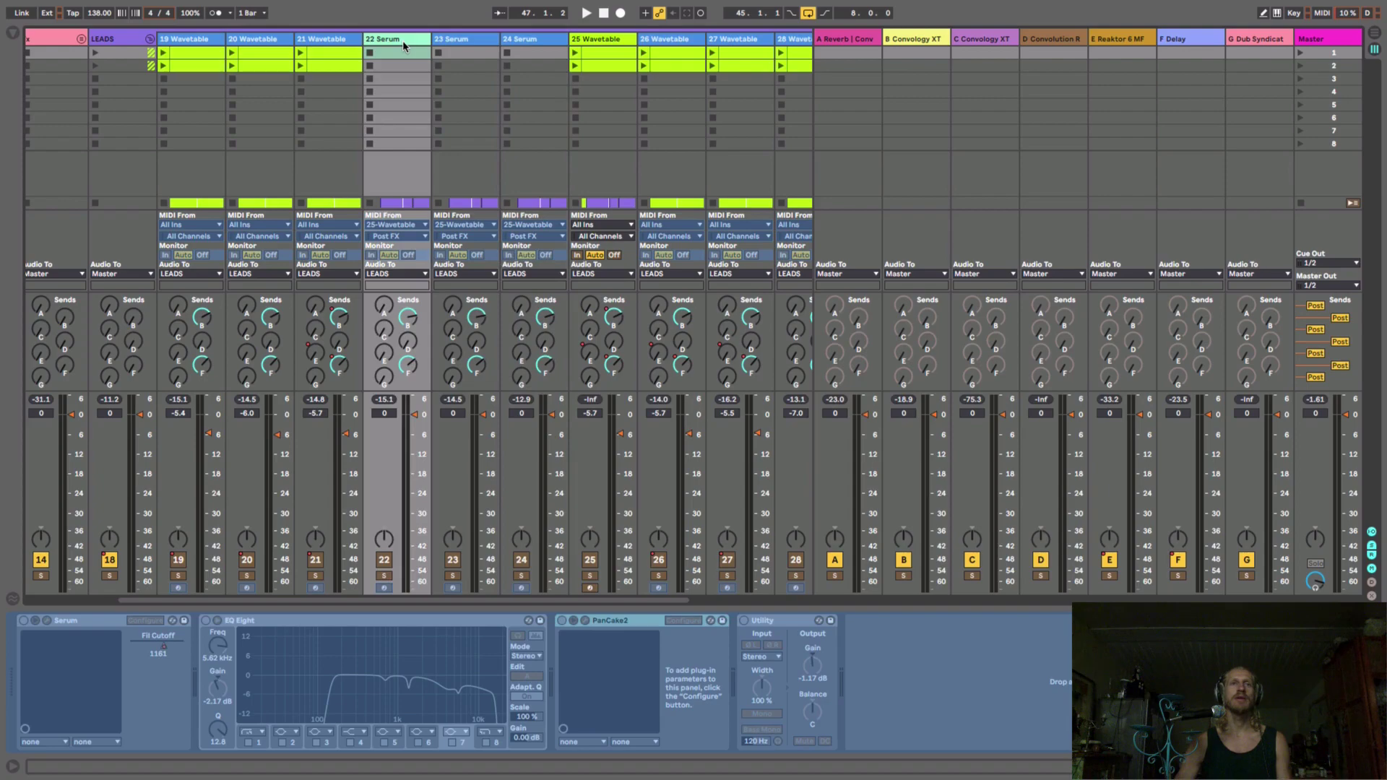
left_click(419, 55)
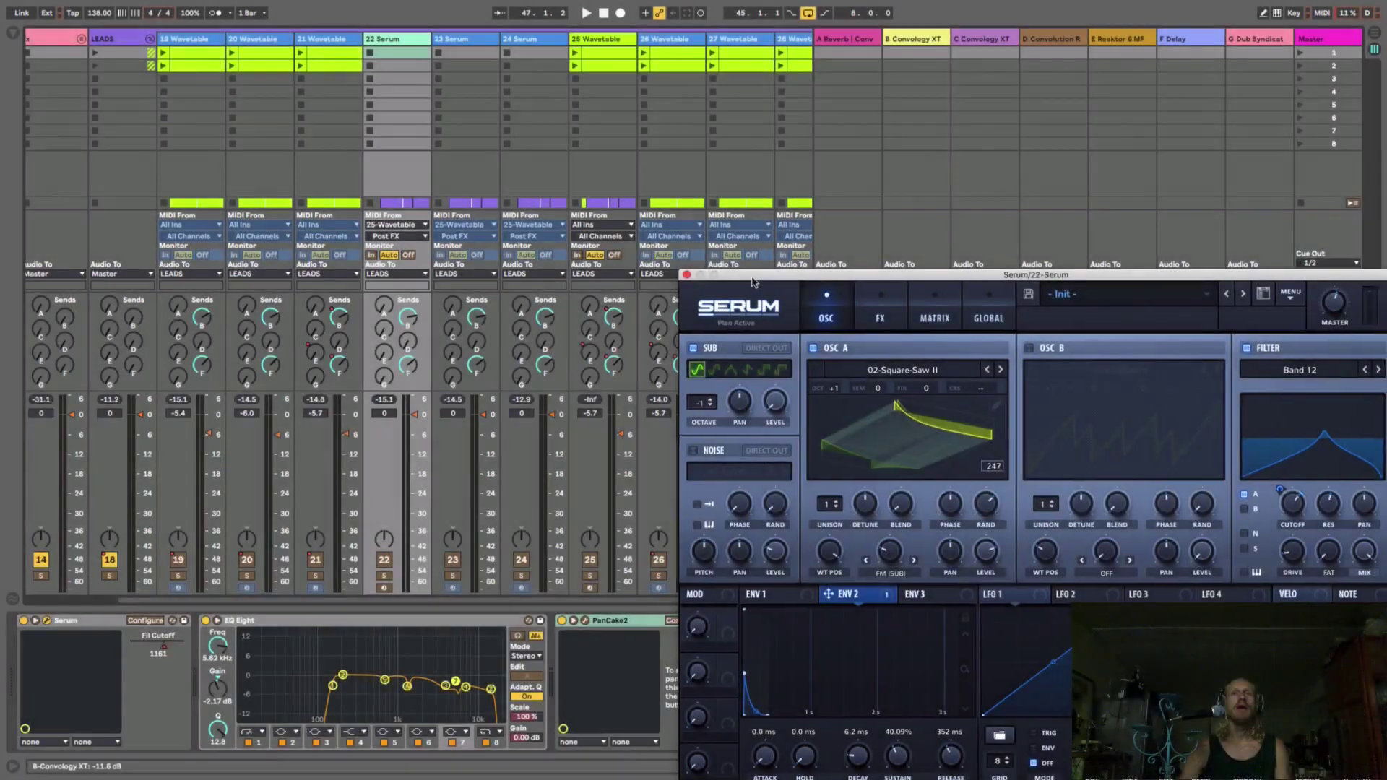
mouse_move(713, 295)
left_mouse_down()
mouse_move(607, 283)
mouse_move(697, 279)
left_mouse_up()
Switch to the Arrangement view, find the Serum lead clips, and close the Serum window
key("Tab")
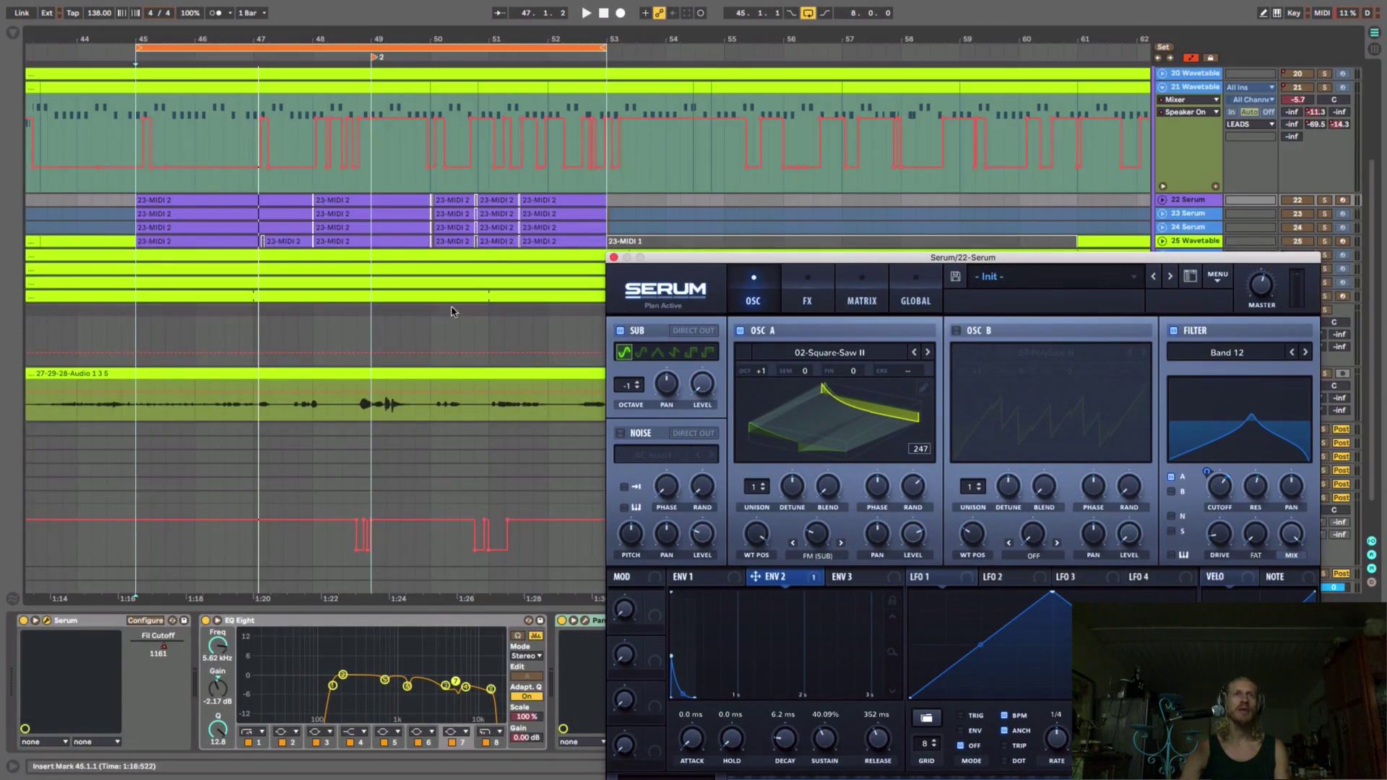
scroll(514, 239, "up", 3)
scroll(437, 216, "down", 2)
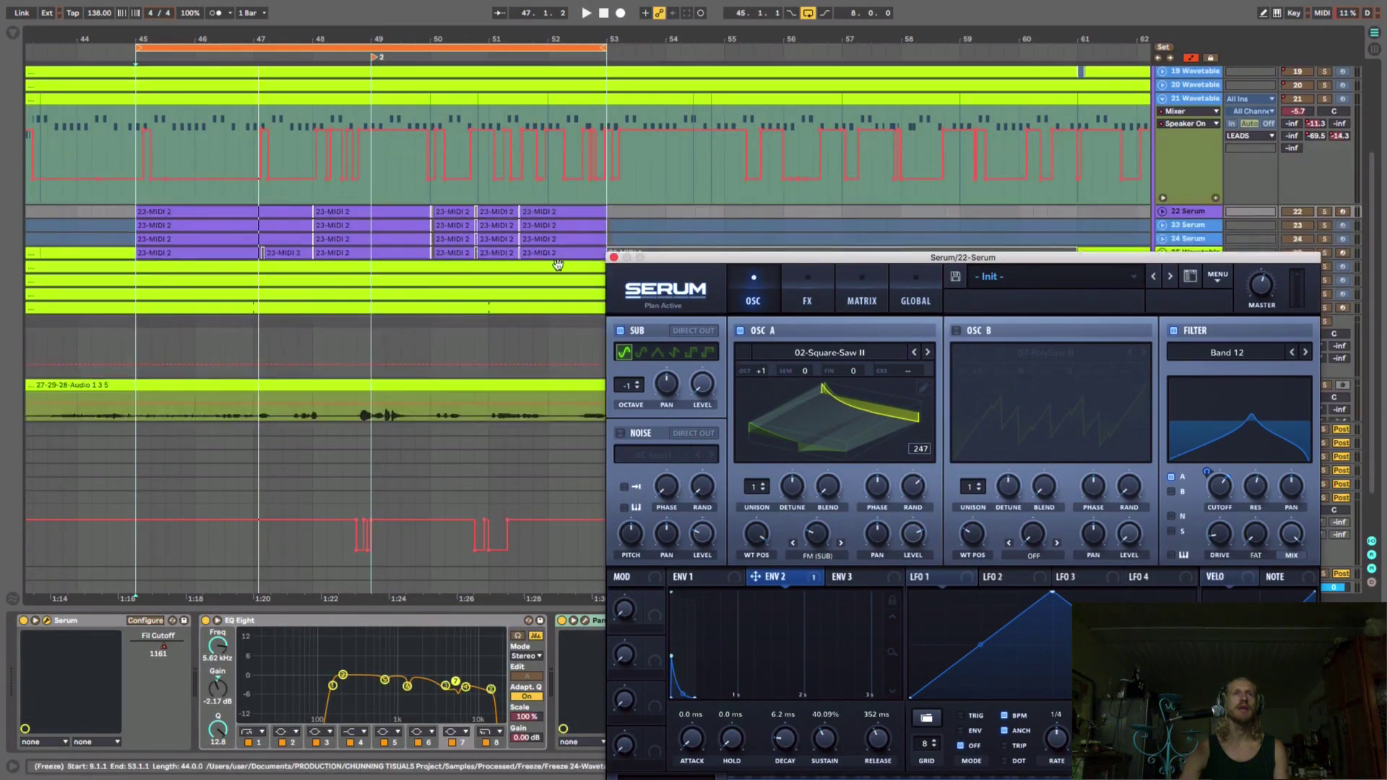
left_click(613, 257)
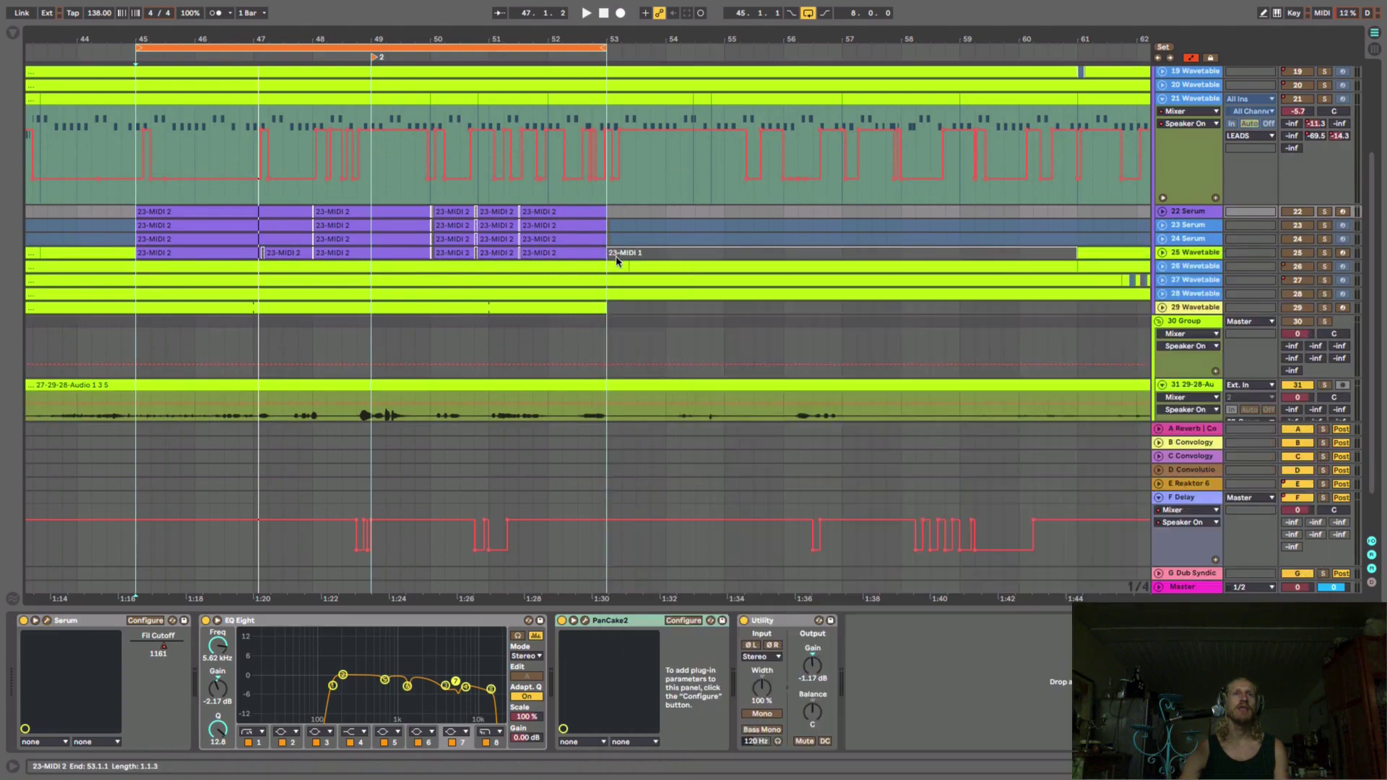
Move the three Serum tracks, 22 to 24, below the last Wavetable track in the LEADS group
left_click(1187, 242)
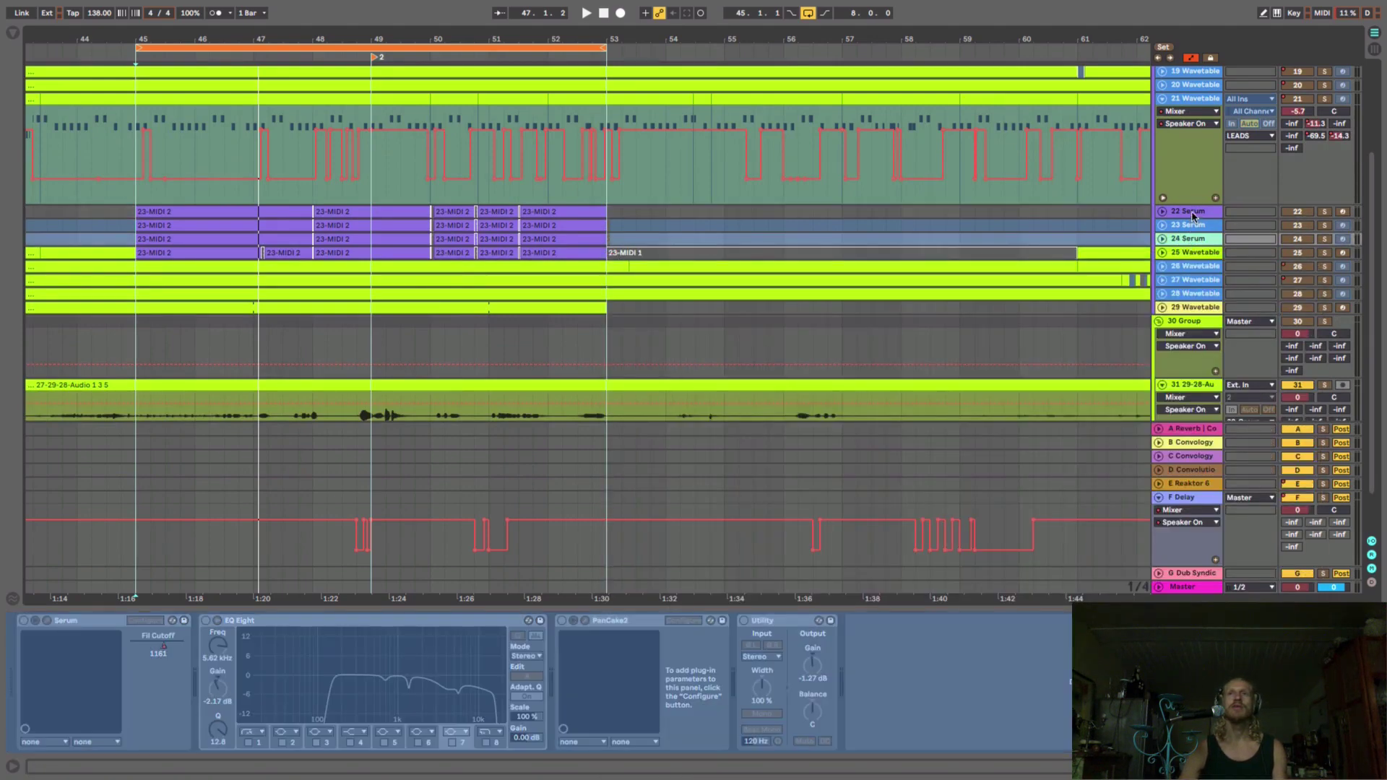
left_click(1193, 215, "shift")
left_click_drag(1193, 215, 1198, 313)
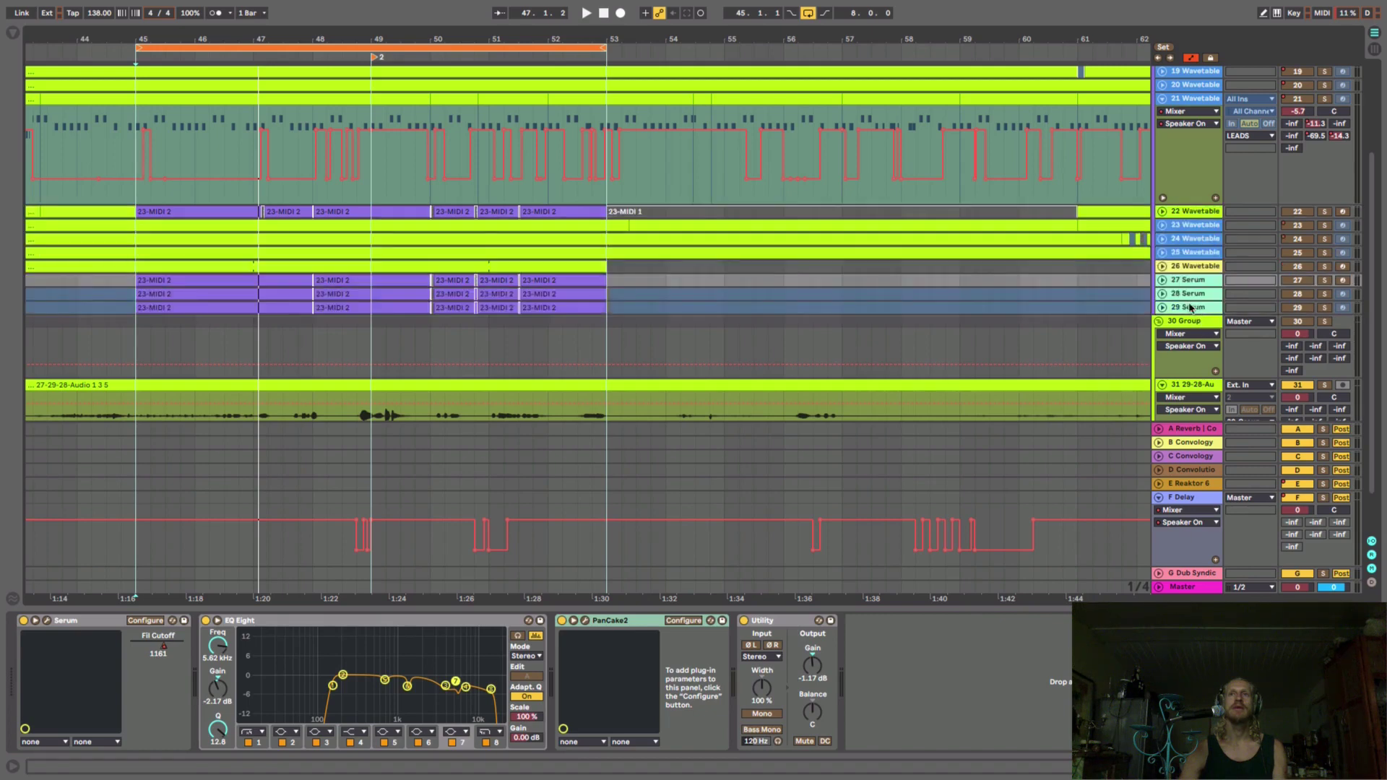
Collapse the 21 Wavetable track in the arrangement
scroll(1171, 215, "up", 2)
left_click(1164, 150)
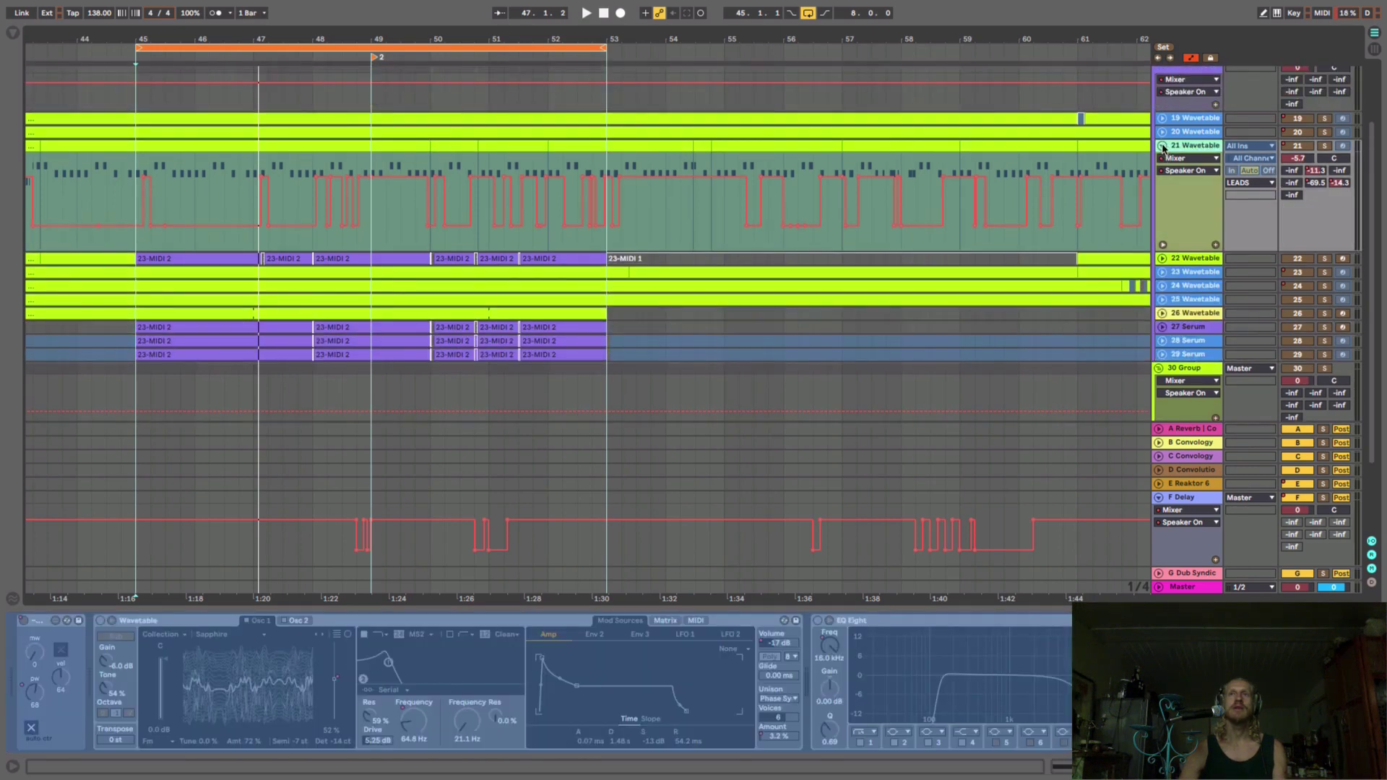
left_click(1162, 146)
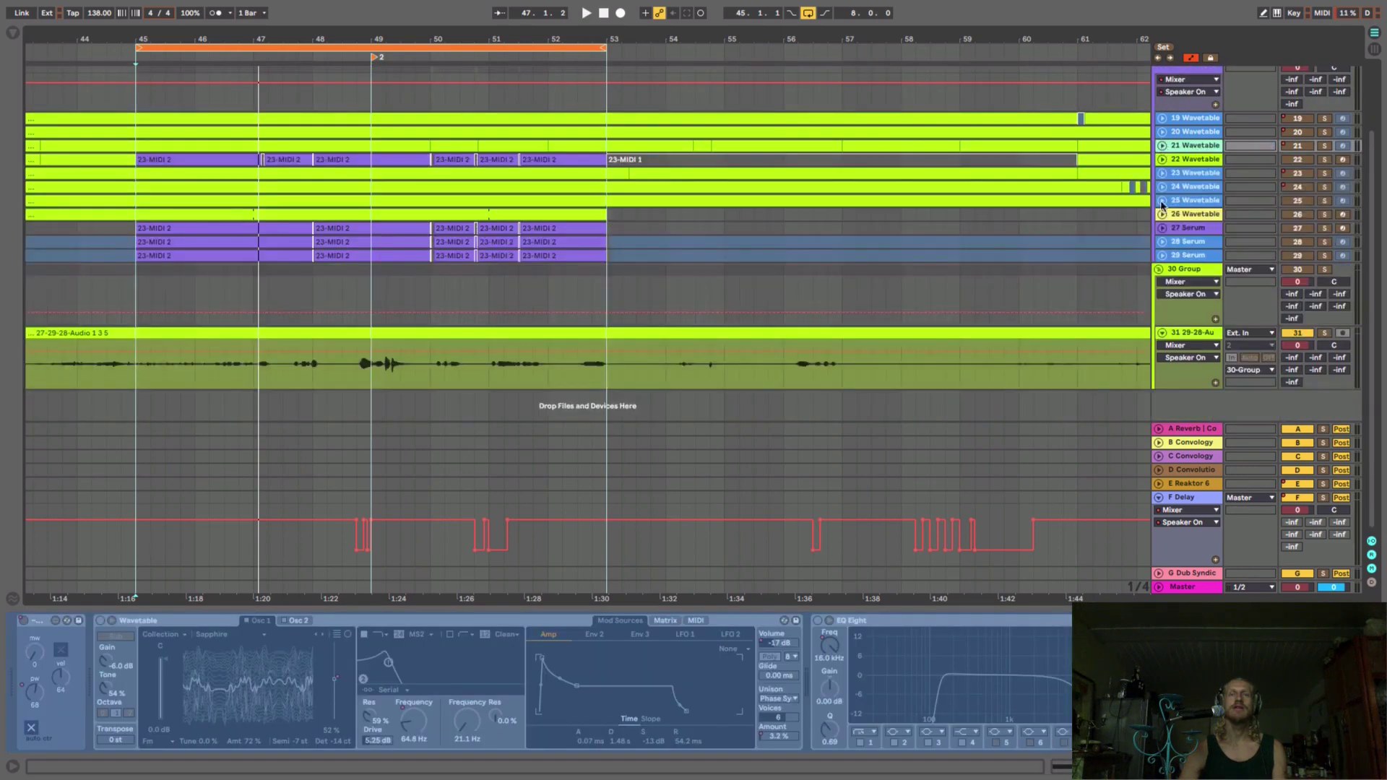
Recolor the 23-MIDI 2 clips on the 22 Wavetable track between bars 45 and 53 pale yellow
left_click(1188, 158)
left_click(593, 157)
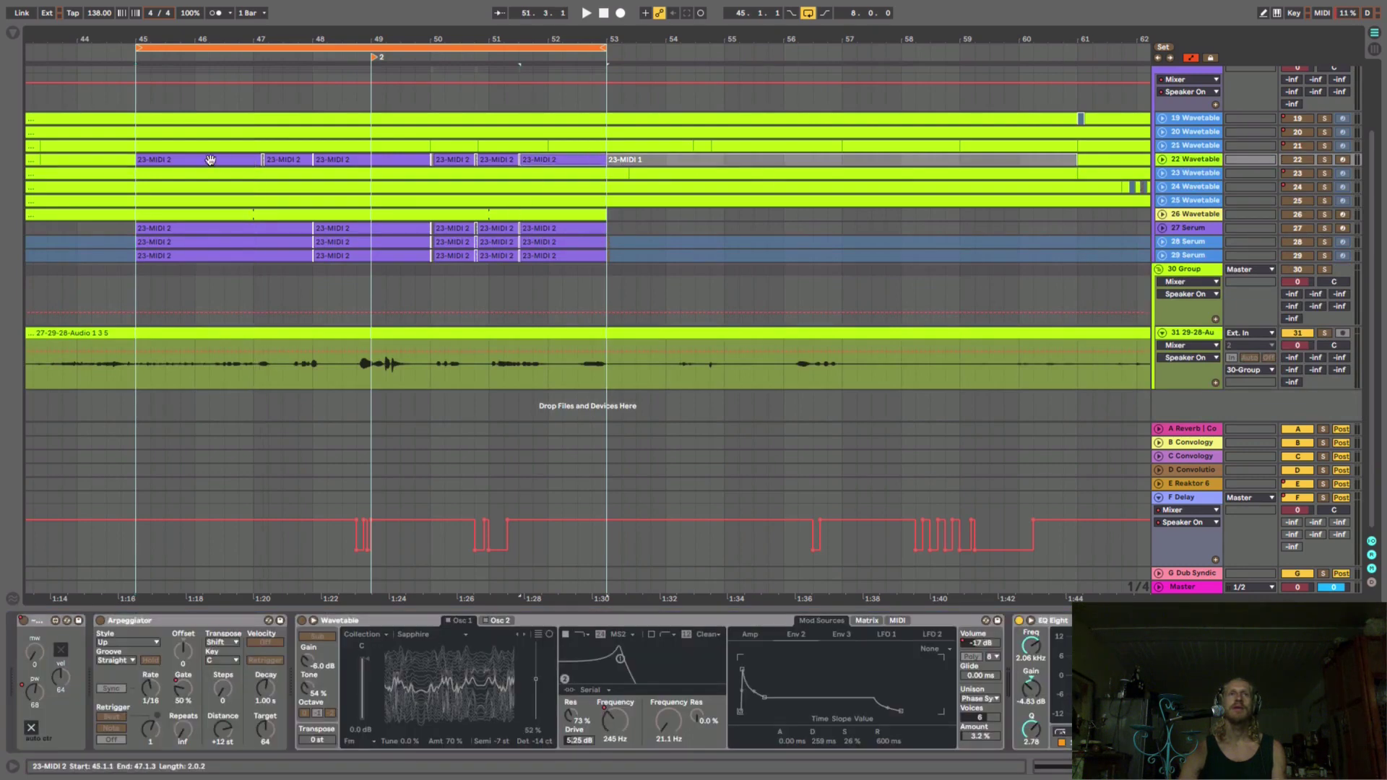
right_click(210, 160)
left_click(258, 355)
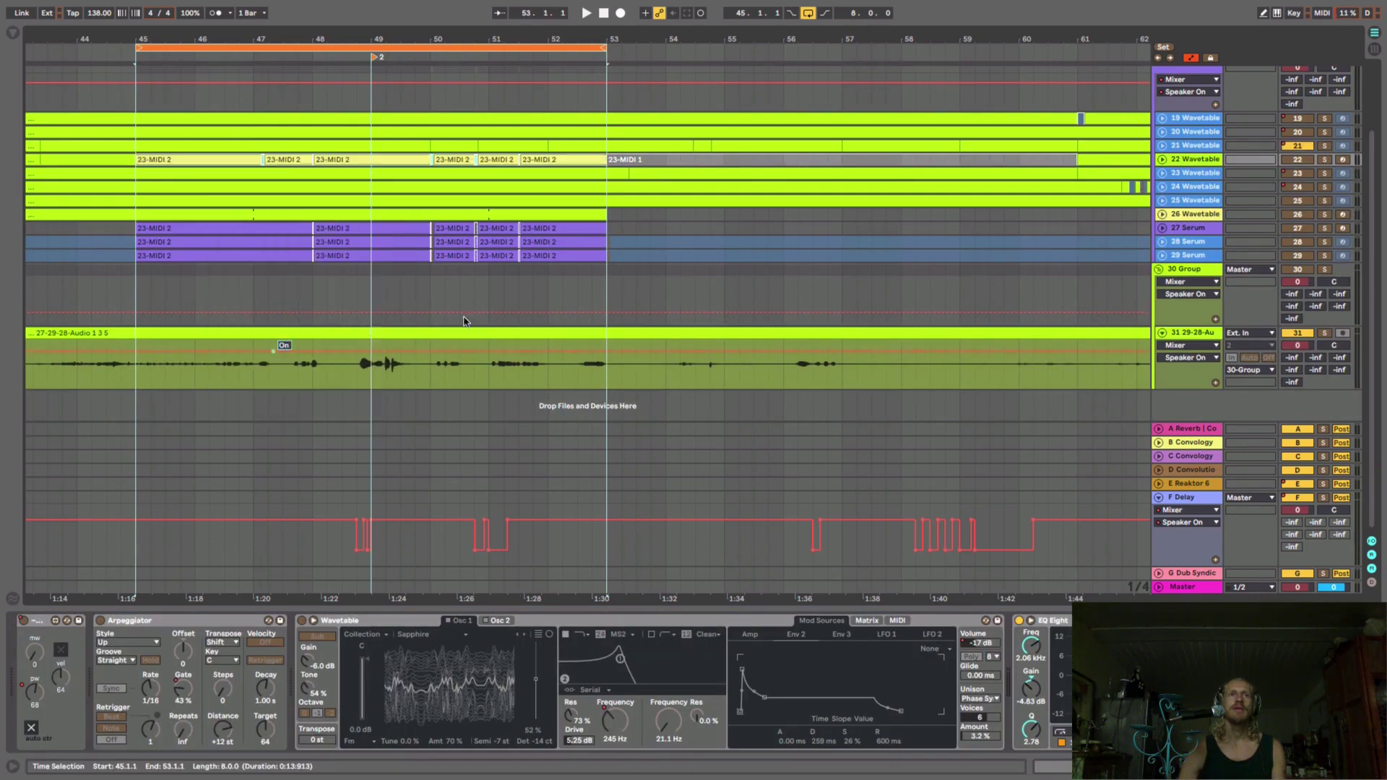
Select the 29 Serum track, unfold 28 Serum to view its MIDI clips, fold it again, and play the loop
scroll(901, 270, "up", 3)
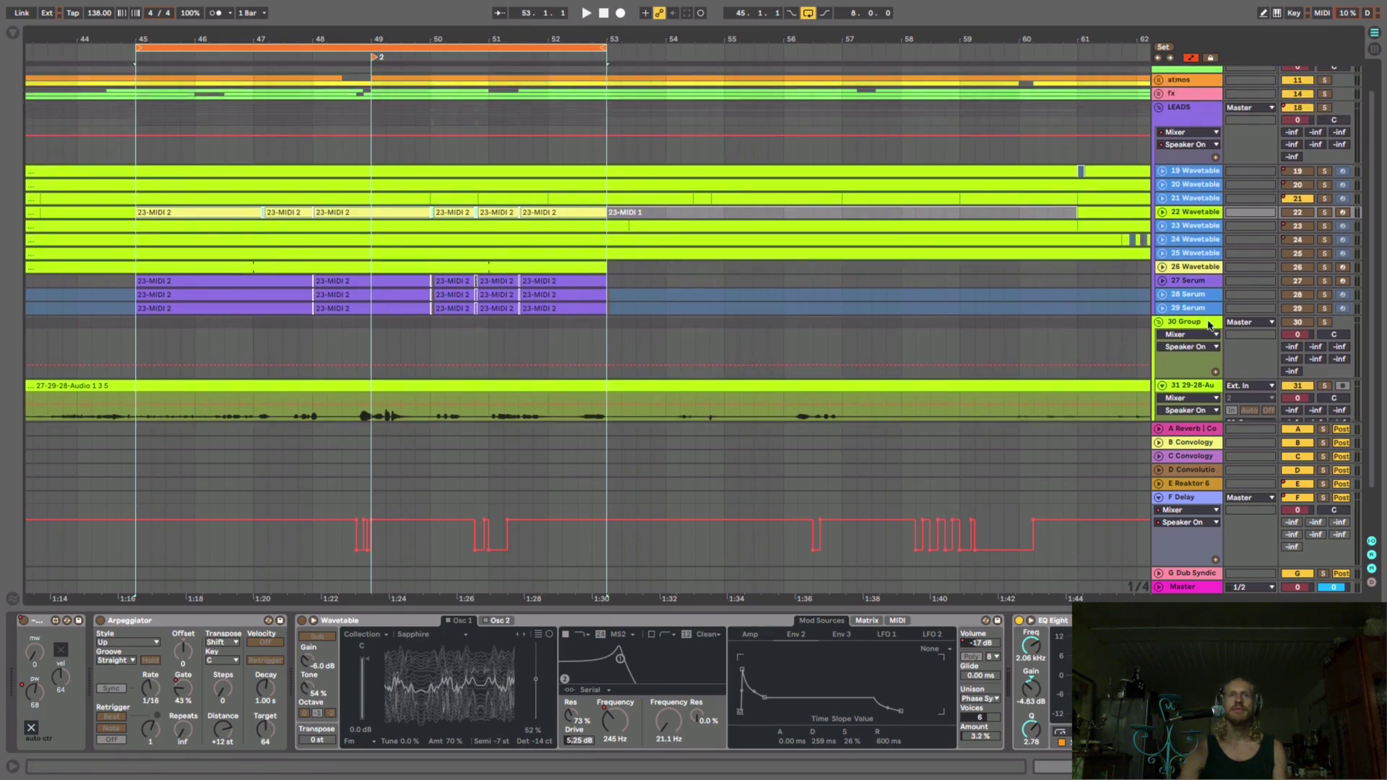
left_click(1204, 309)
left_click(1163, 296)
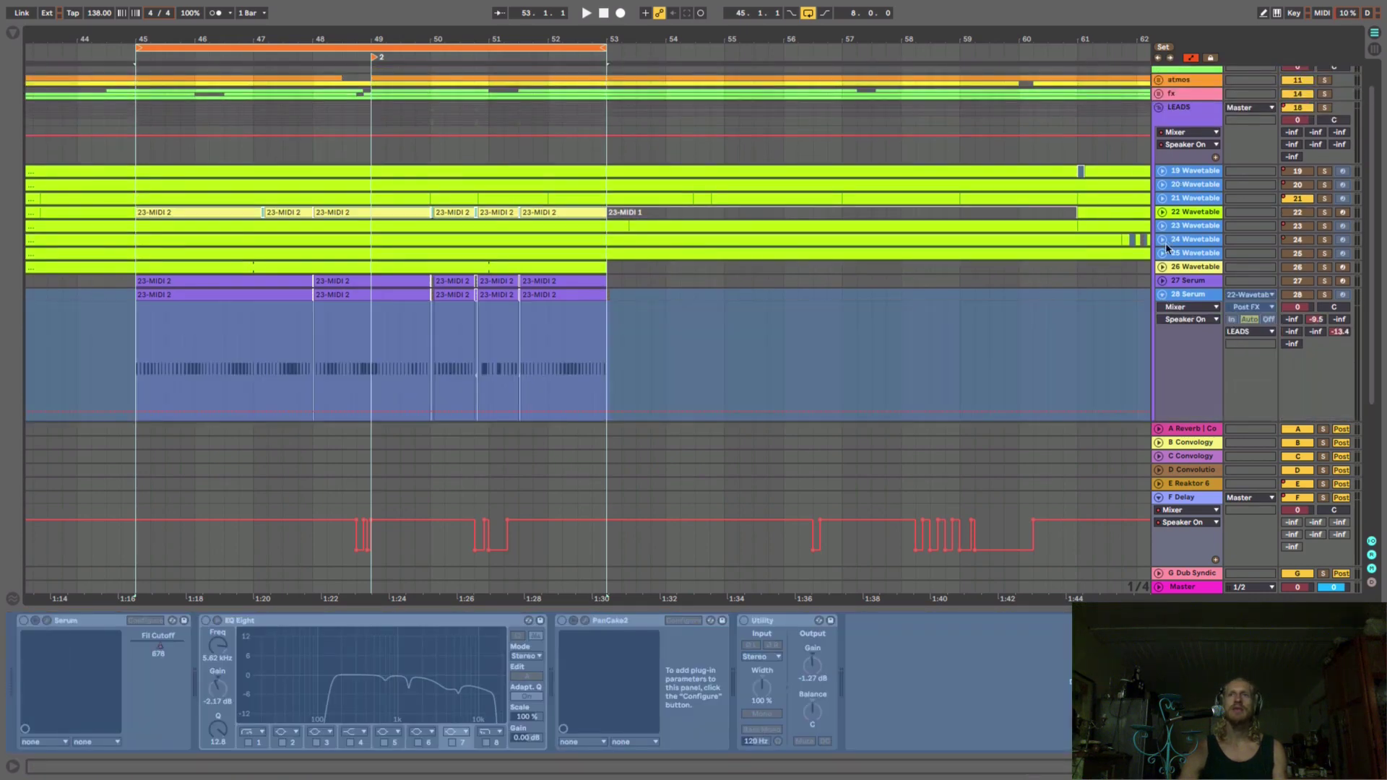
left_click(1161, 294)
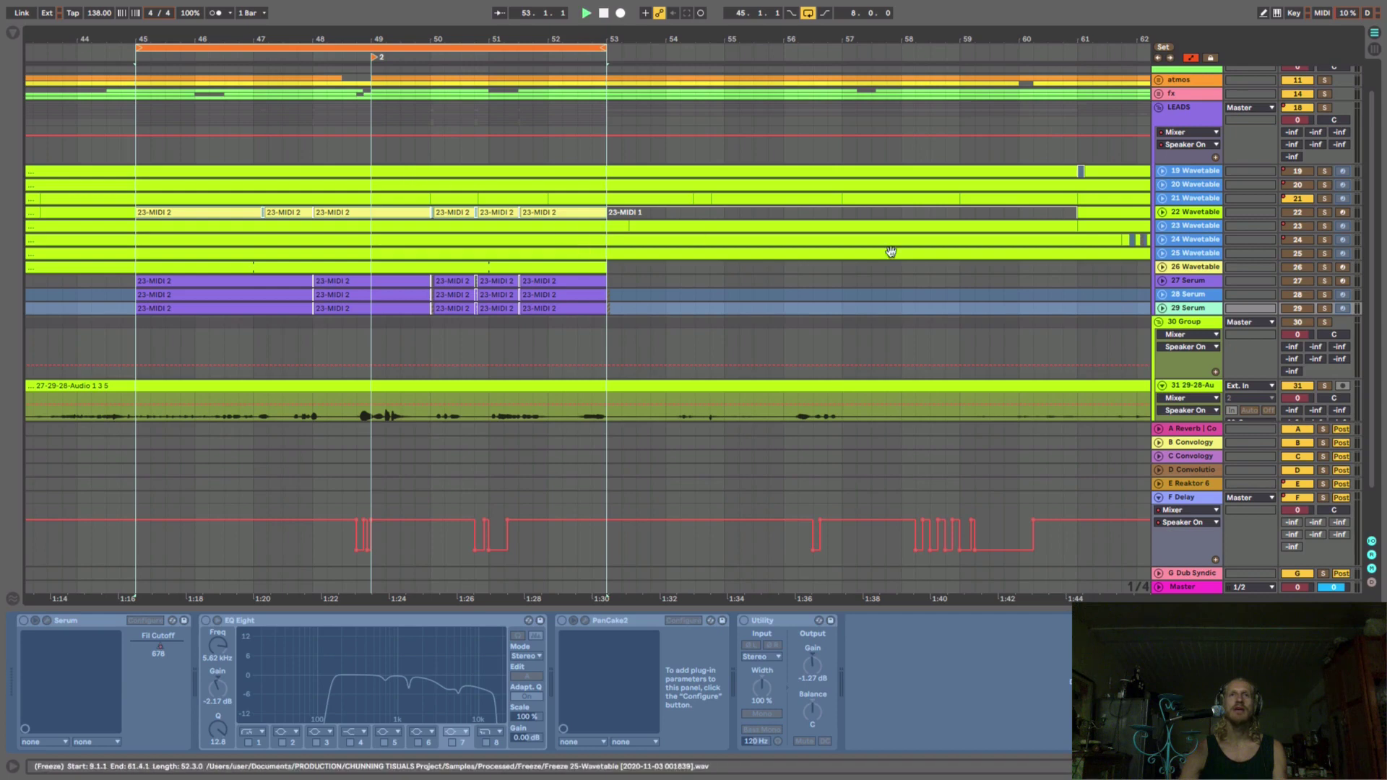
key("space")
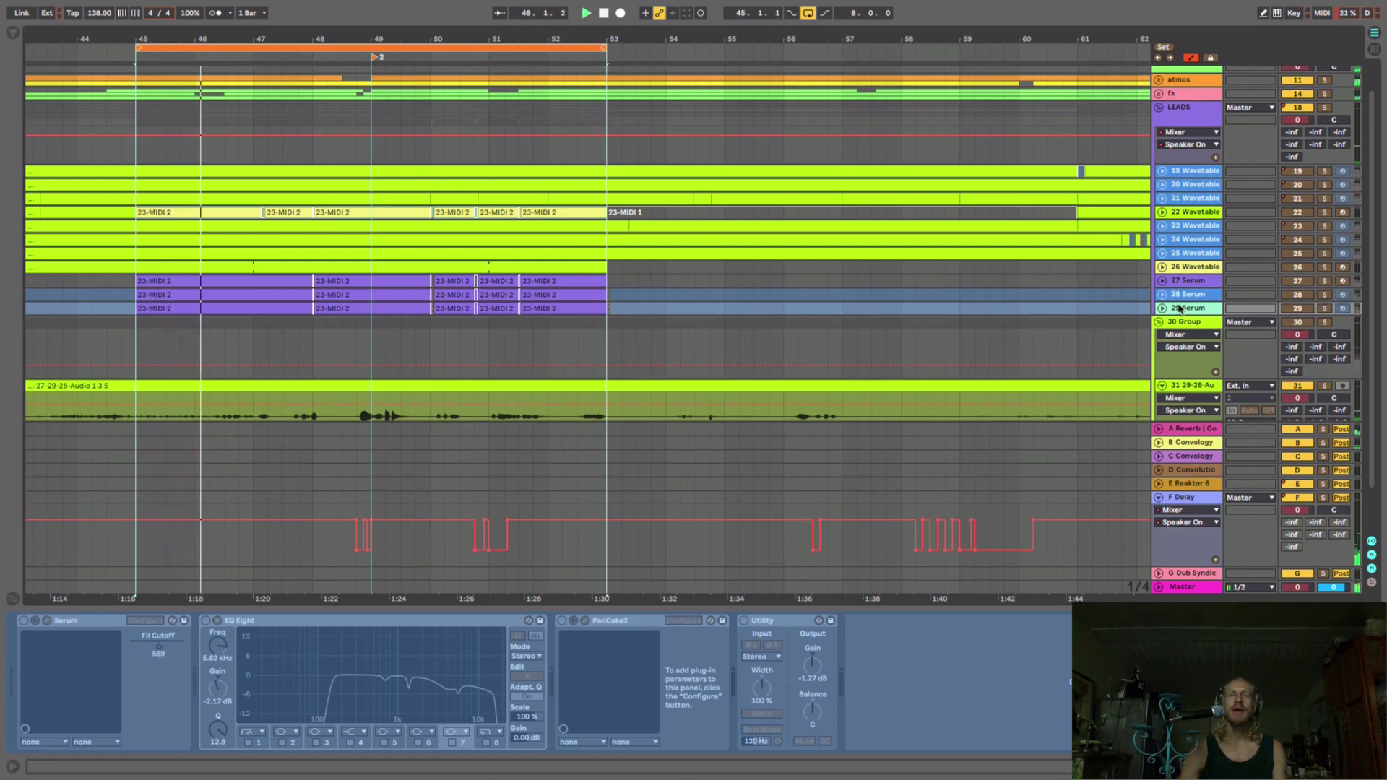
Activate the 29 Serum track, unfold it, and bring the Serum channels into view in the session mixer
left_click(1296, 309)
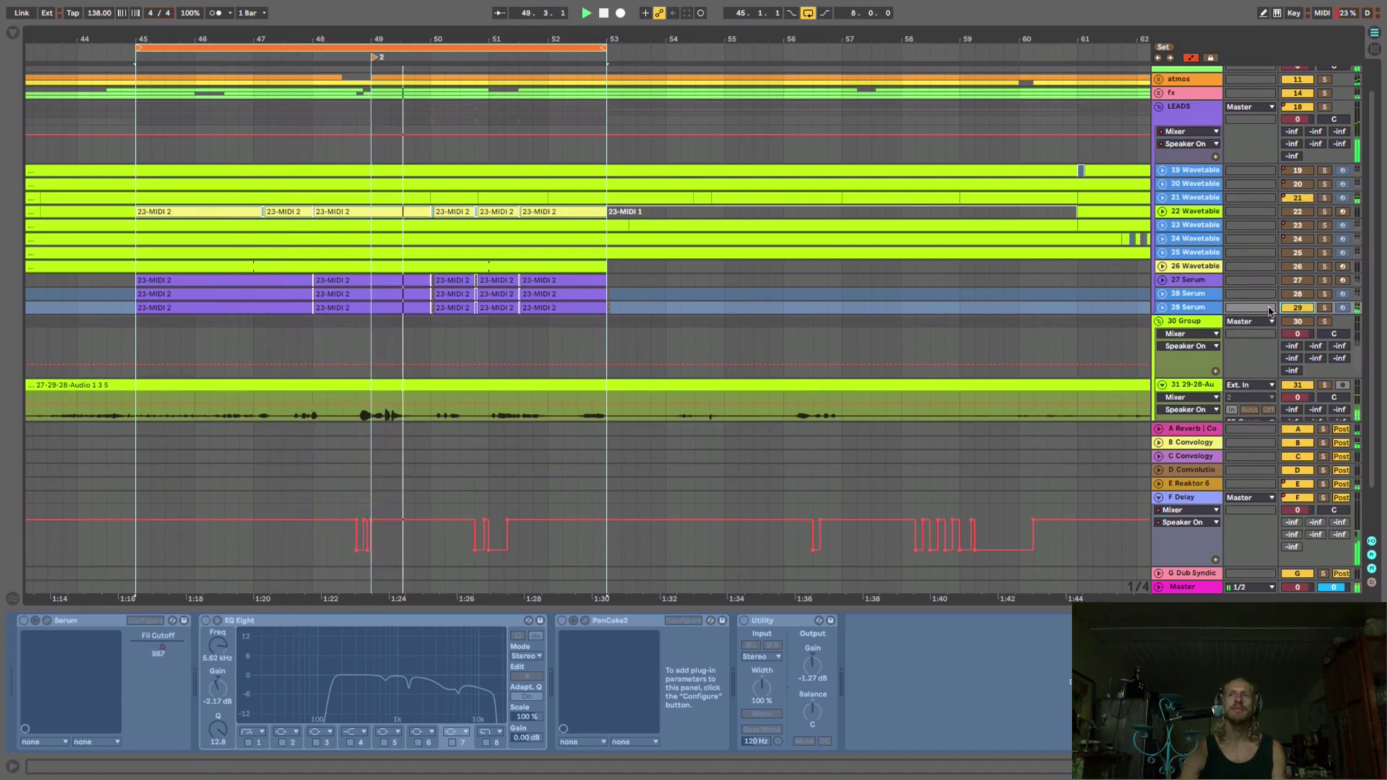
left_click(1160, 308)
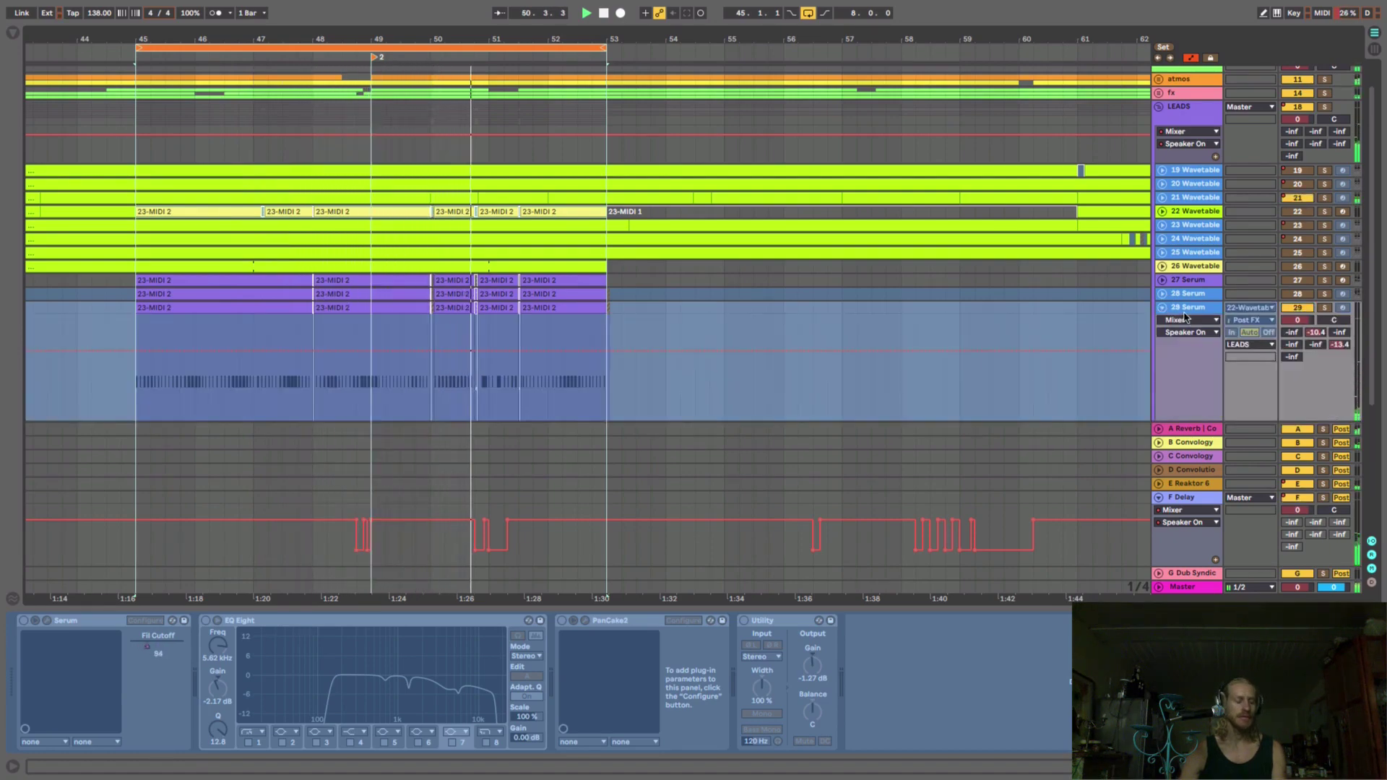
key("Tab")
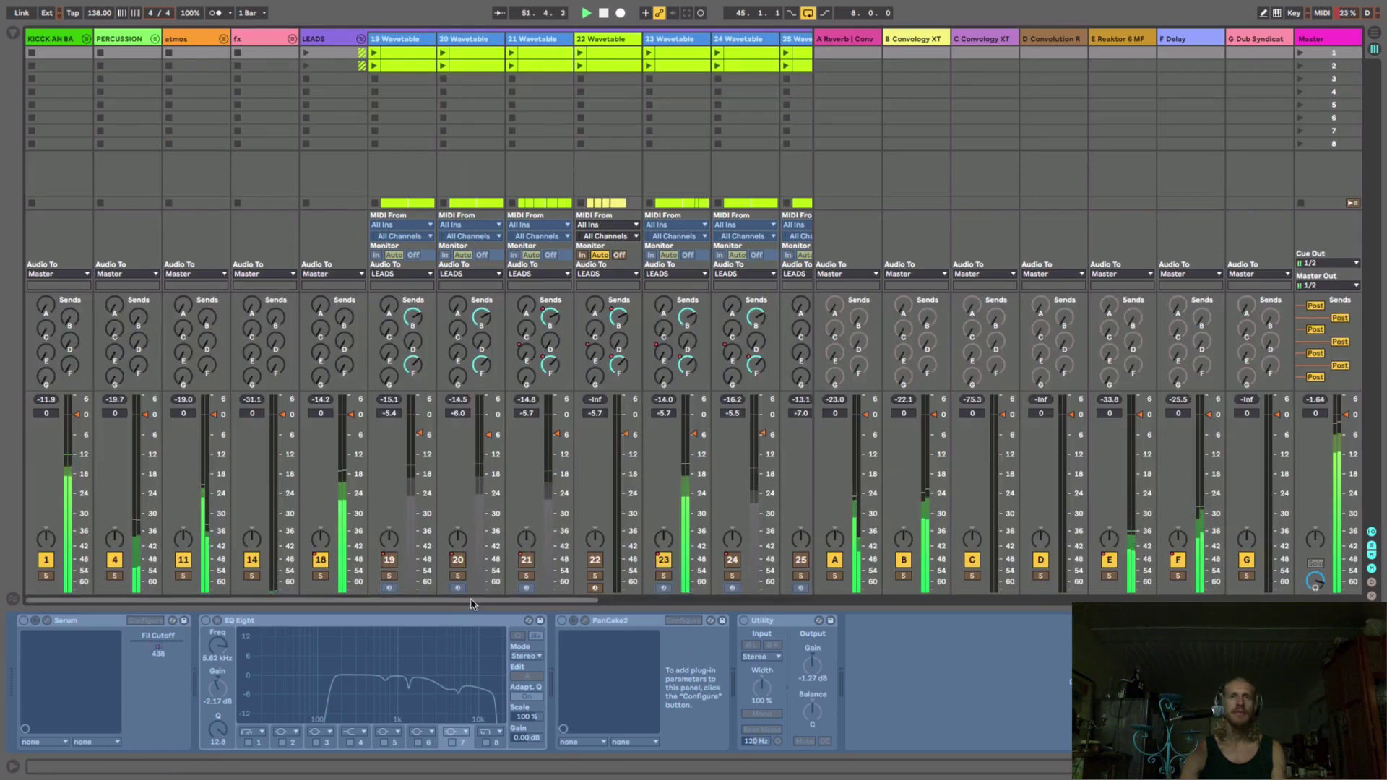
scroll(691, 609, "right", 5)
scroll(691, 609, "right", 2)
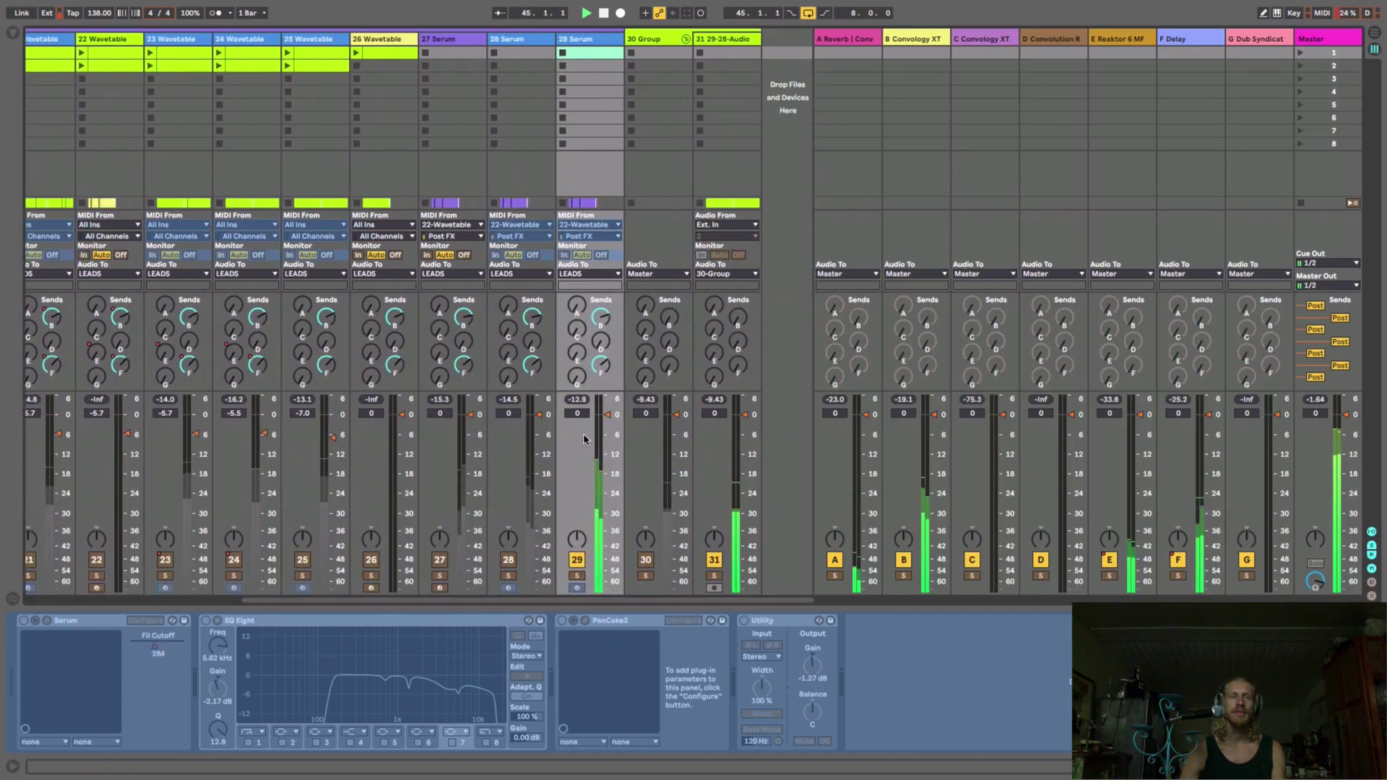
Solo the 29, 28, 29 and 27 Serum tracks in turn to compare their sounds, and clear the solo
left_click(576, 575)
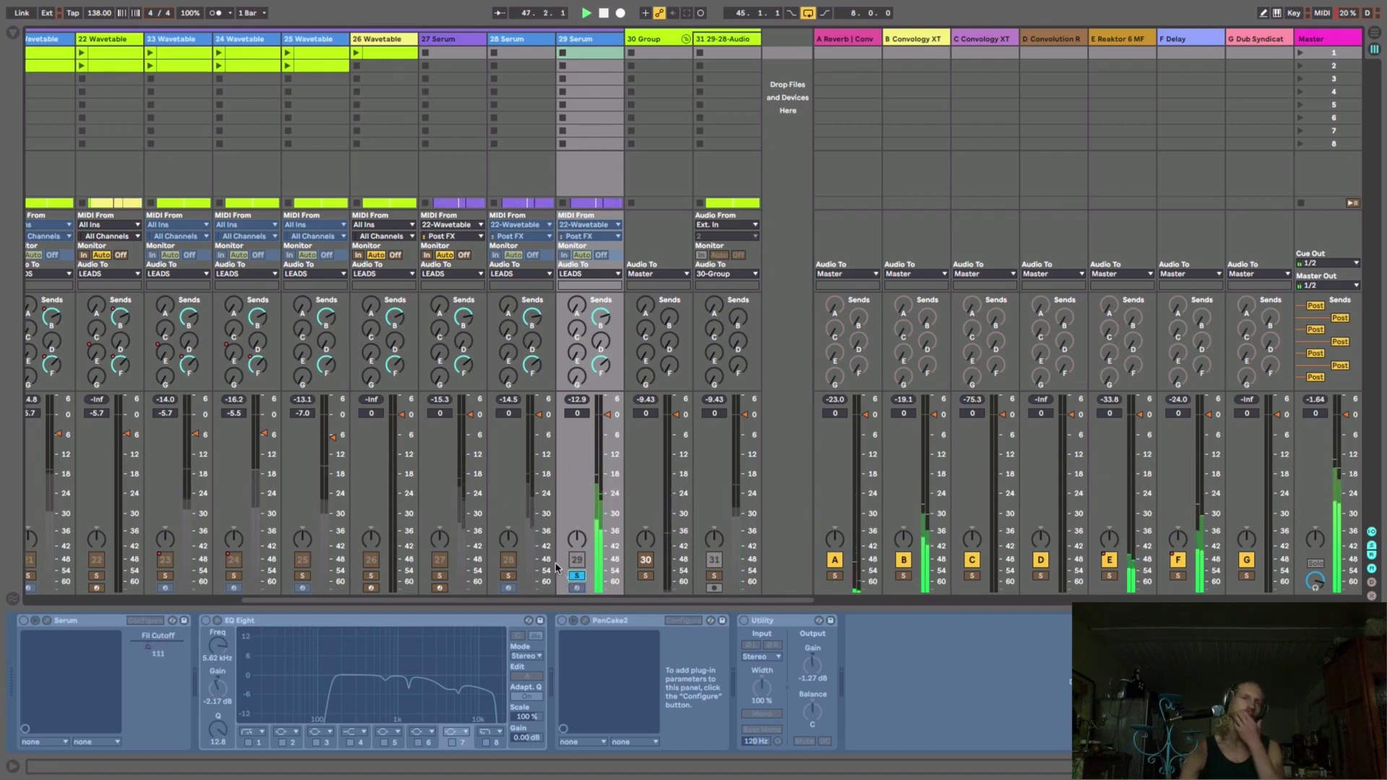
left_click(508, 575)
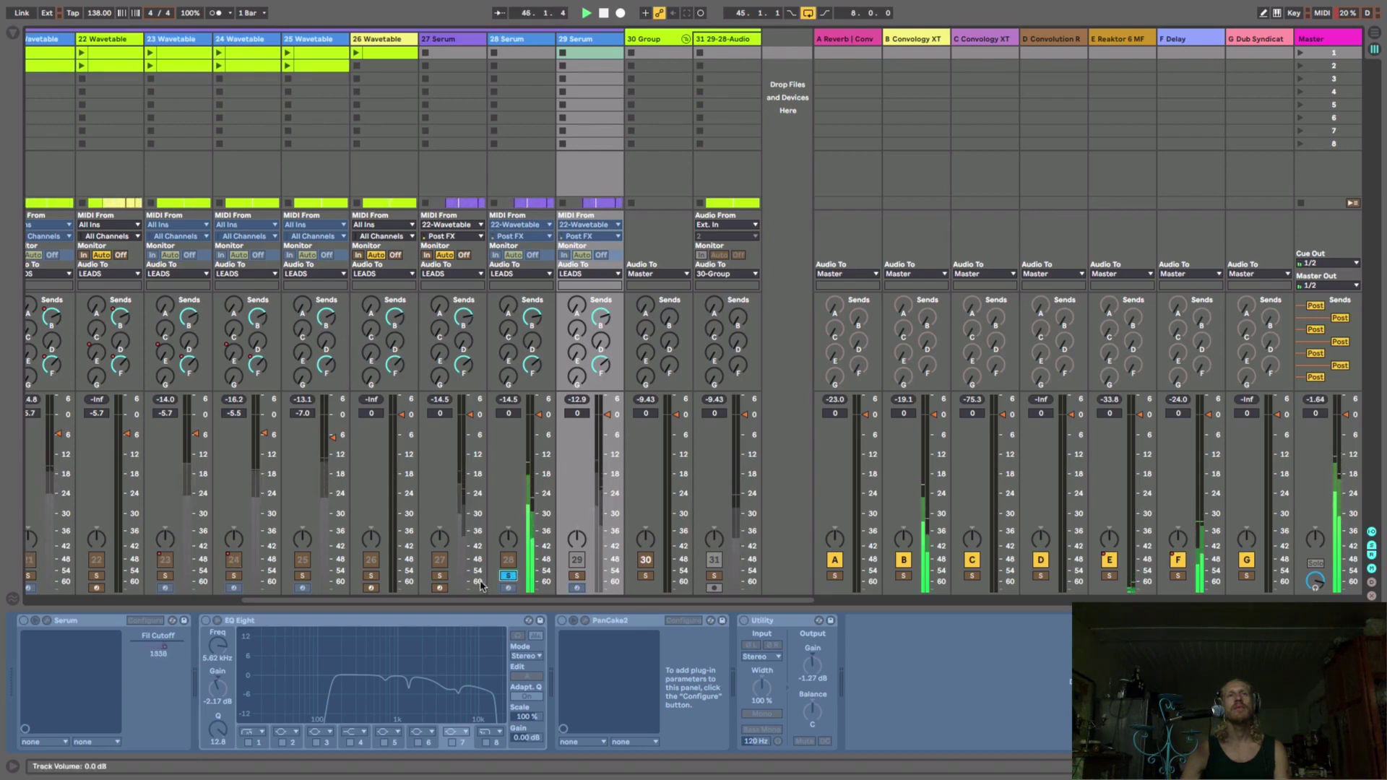
left_click(575, 576)
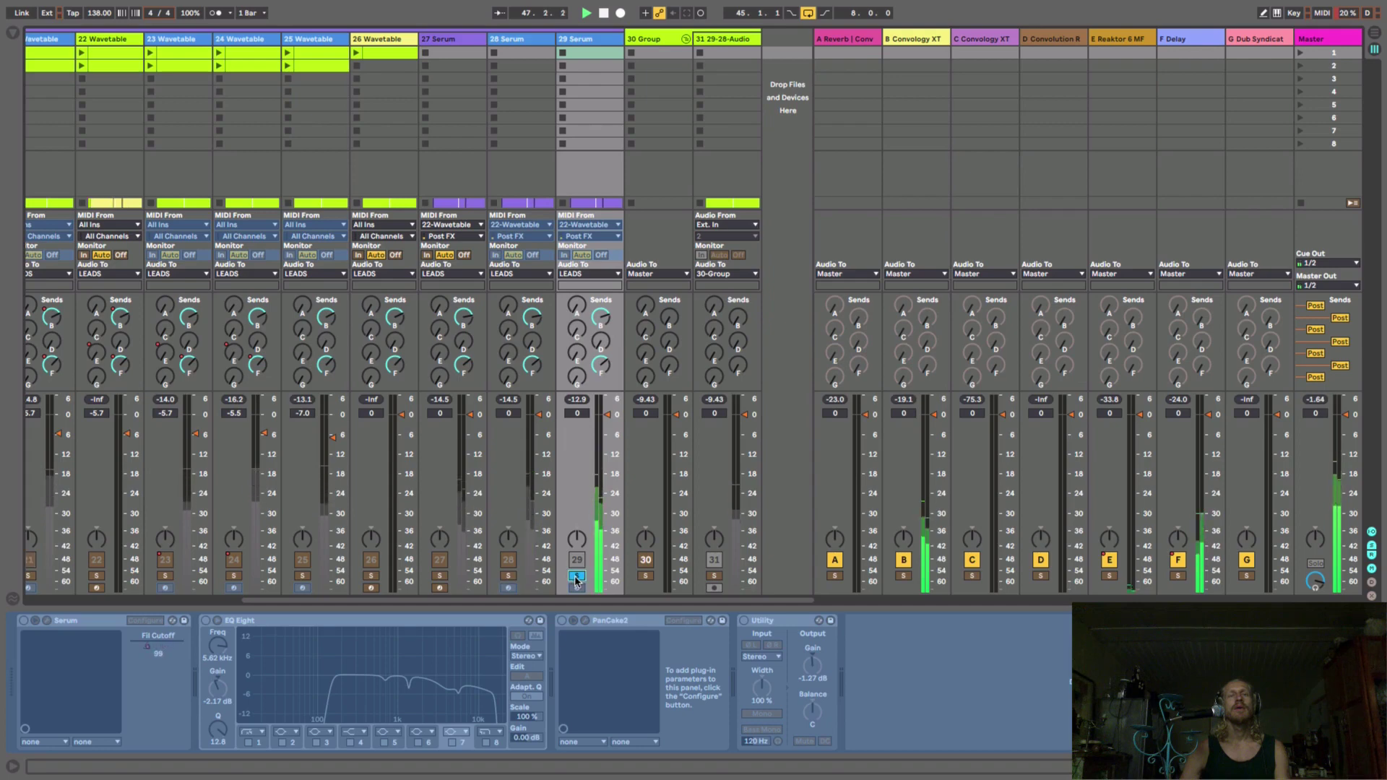
left_click(439, 576)
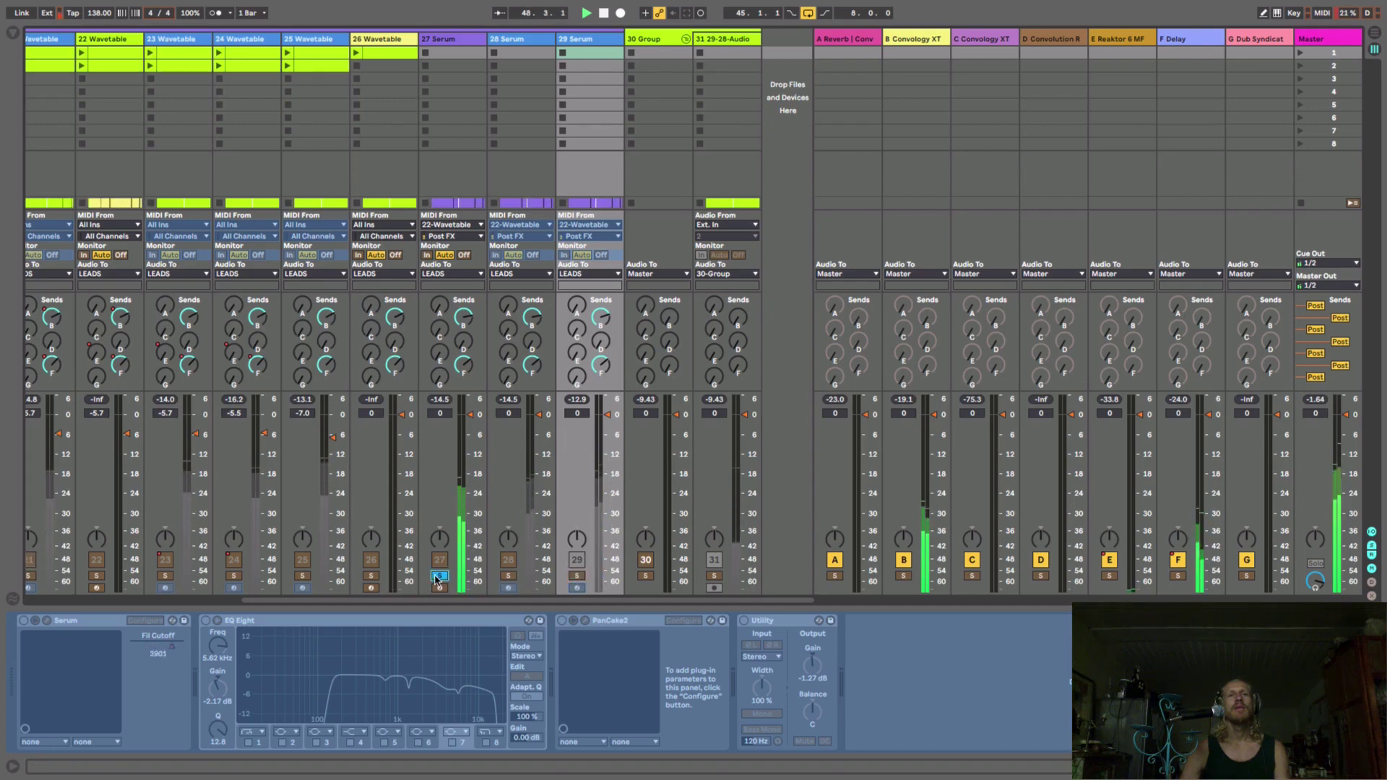
left_click(435, 577)
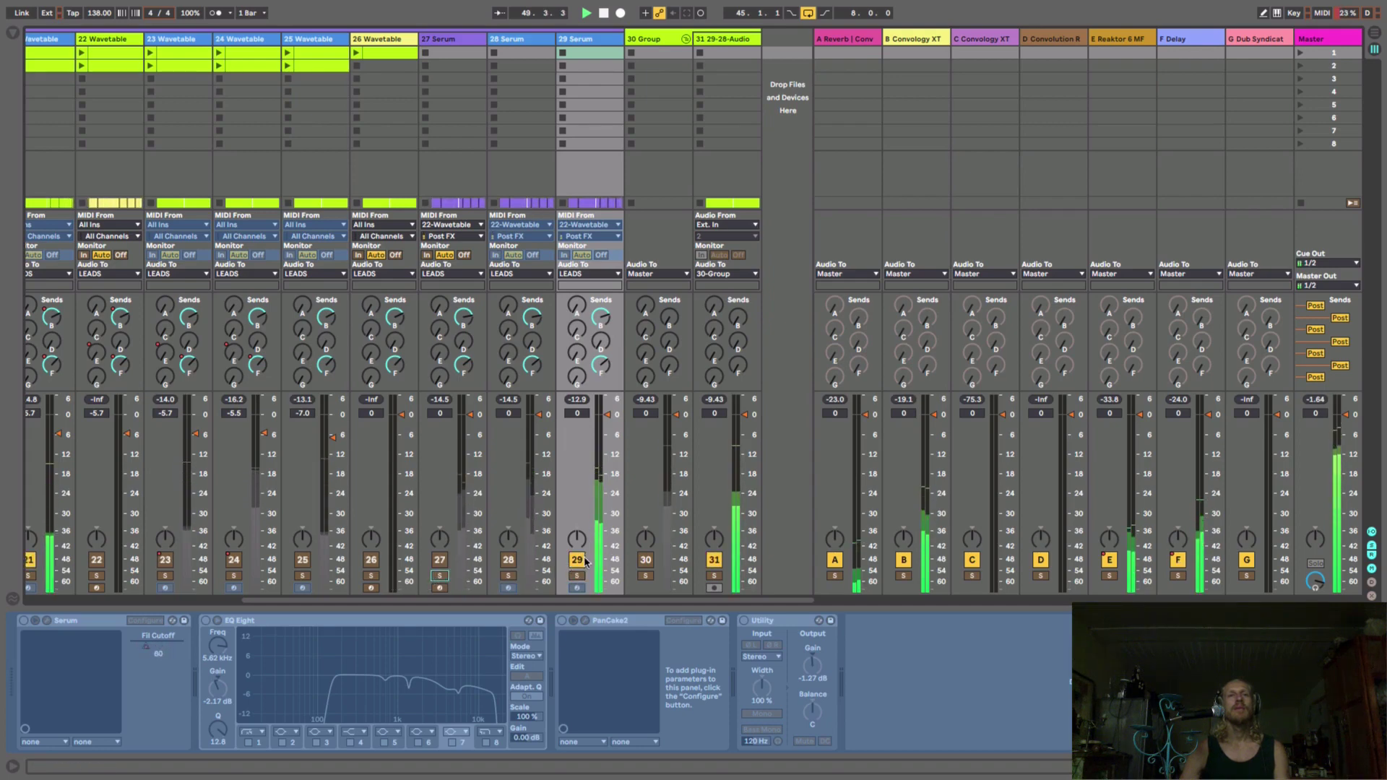
Compare the 27, 28 and 29 Serum tracks in the full mix by activating one at a time, leaving only 28 Serum active
left_click(439, 560)
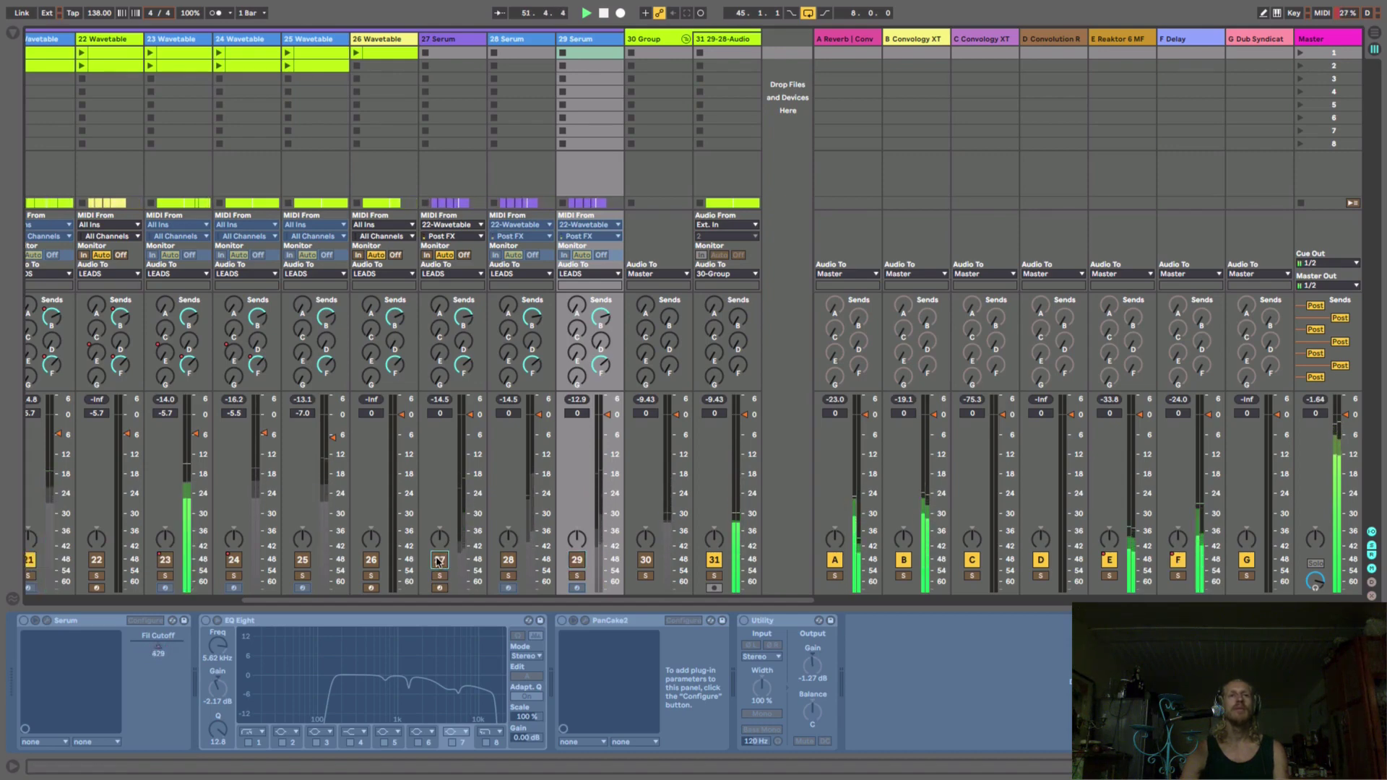
left_click(438, 560)
left_click(508, 560)
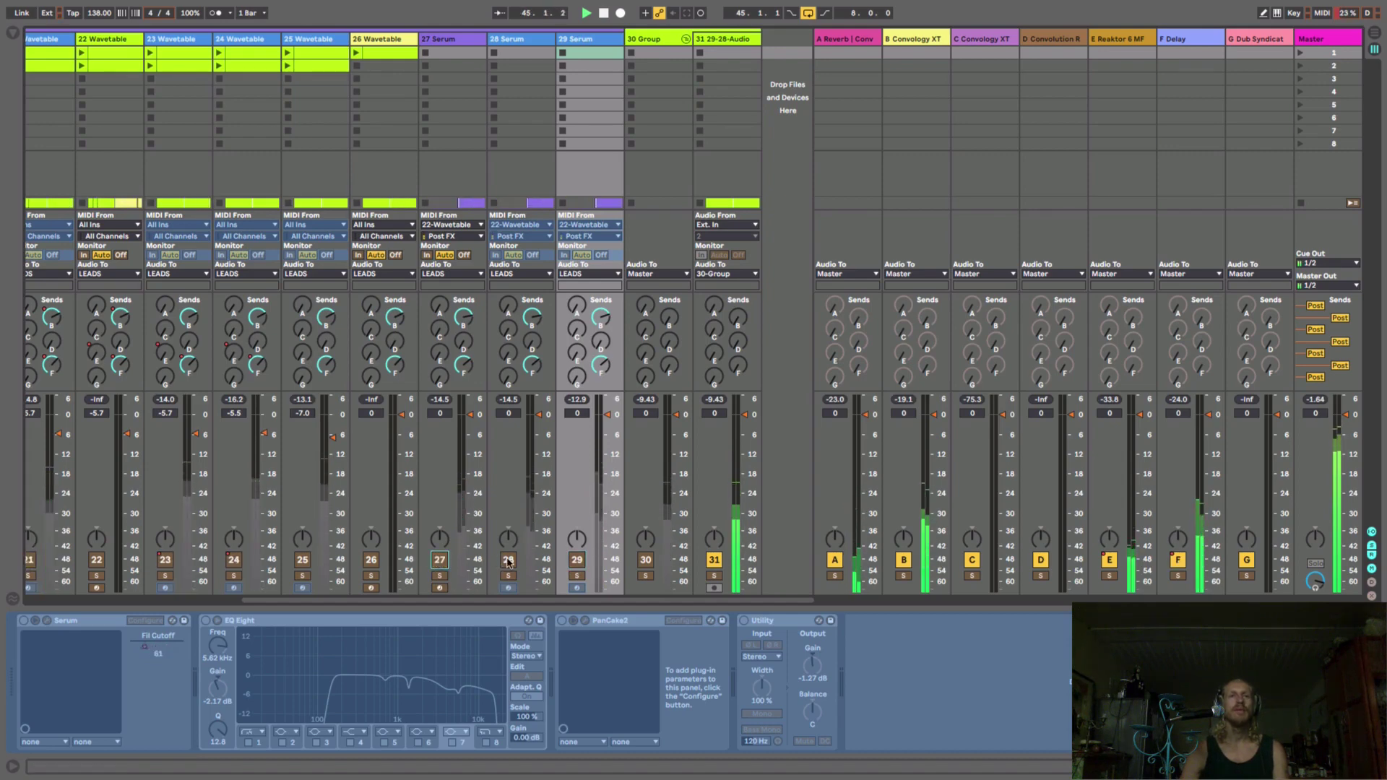
left_click(507, 560)
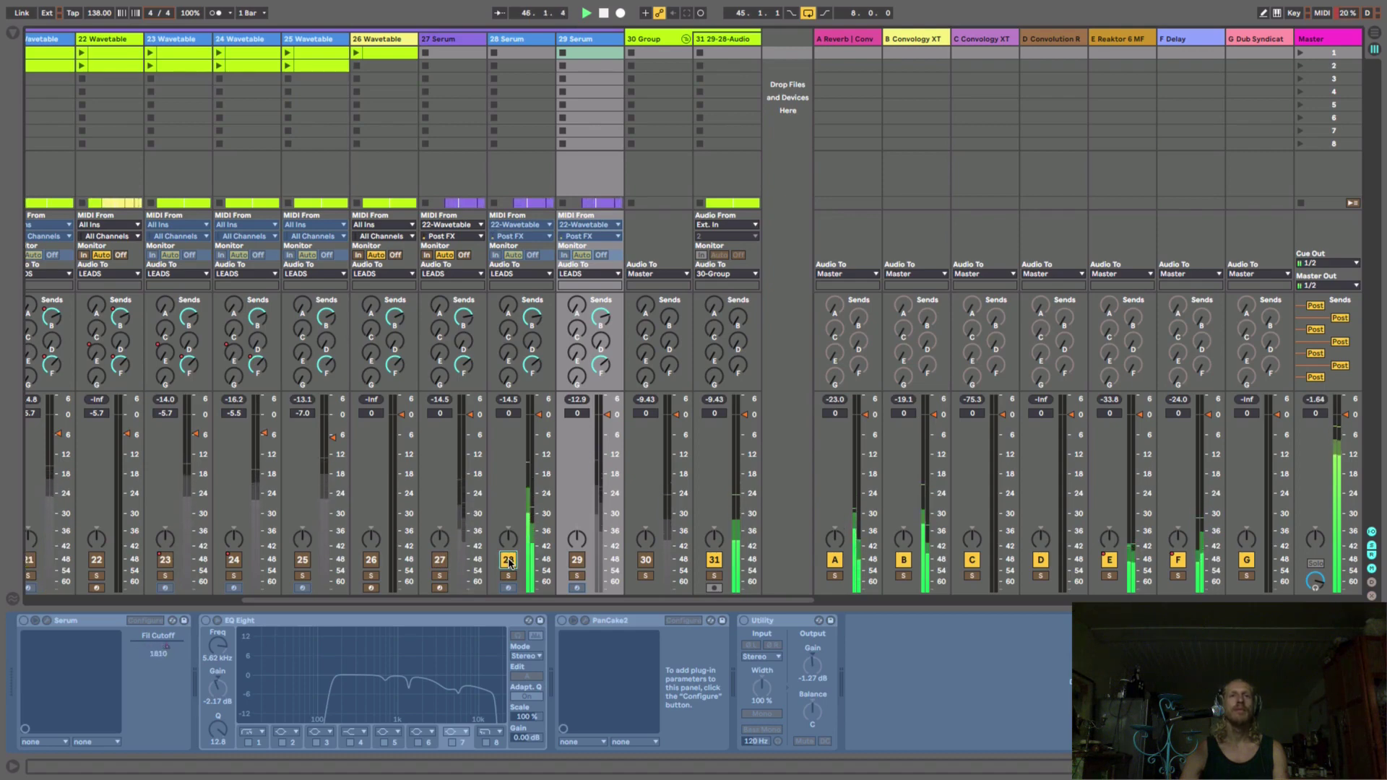
left_click(577, 560)
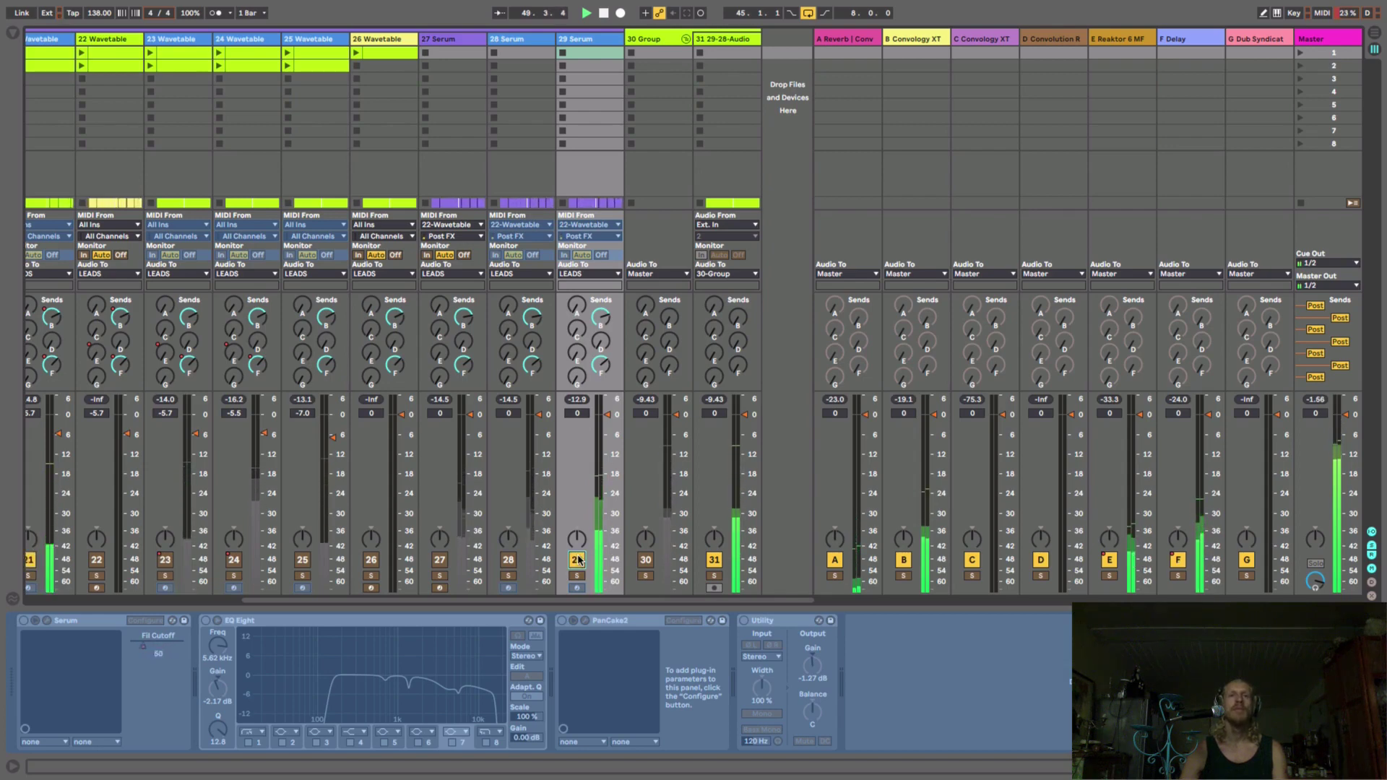
left_click(439, 560)
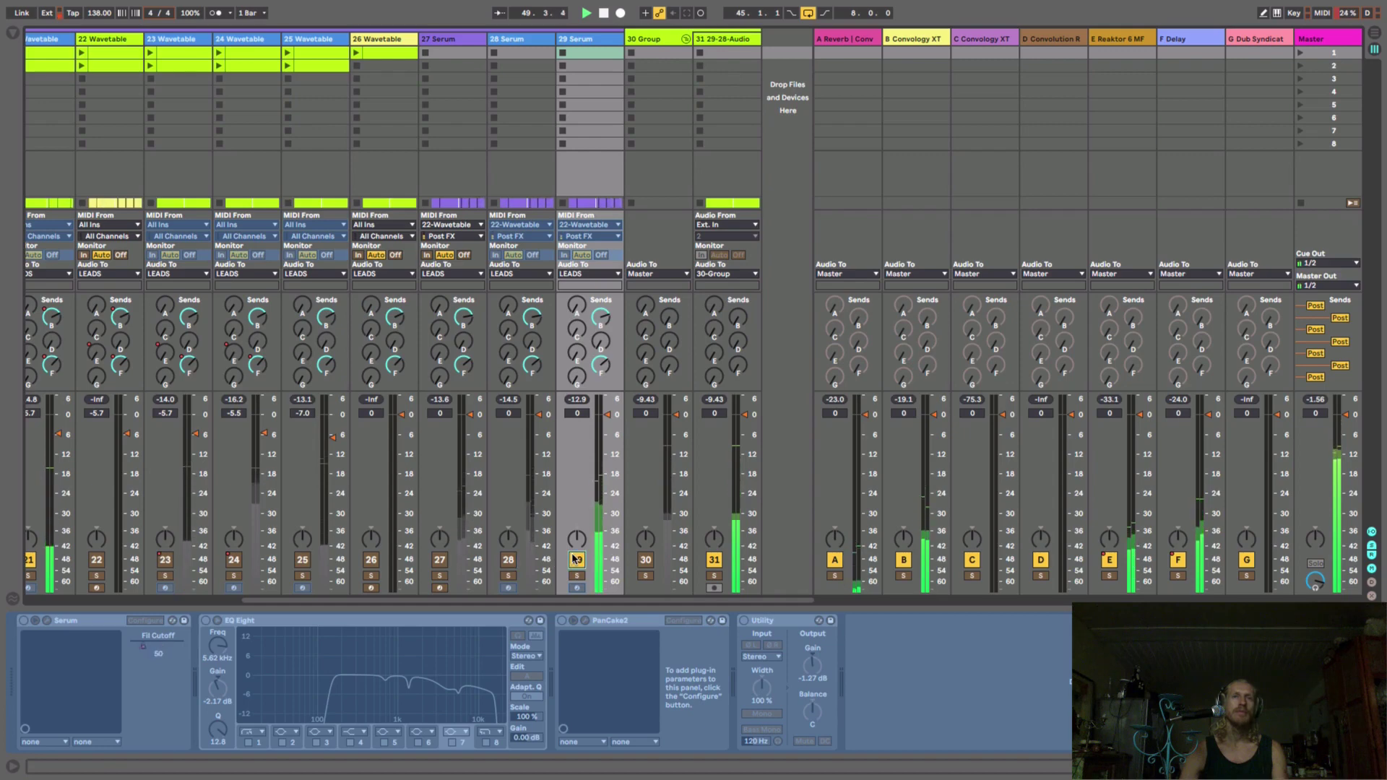
left_click(440, 561)
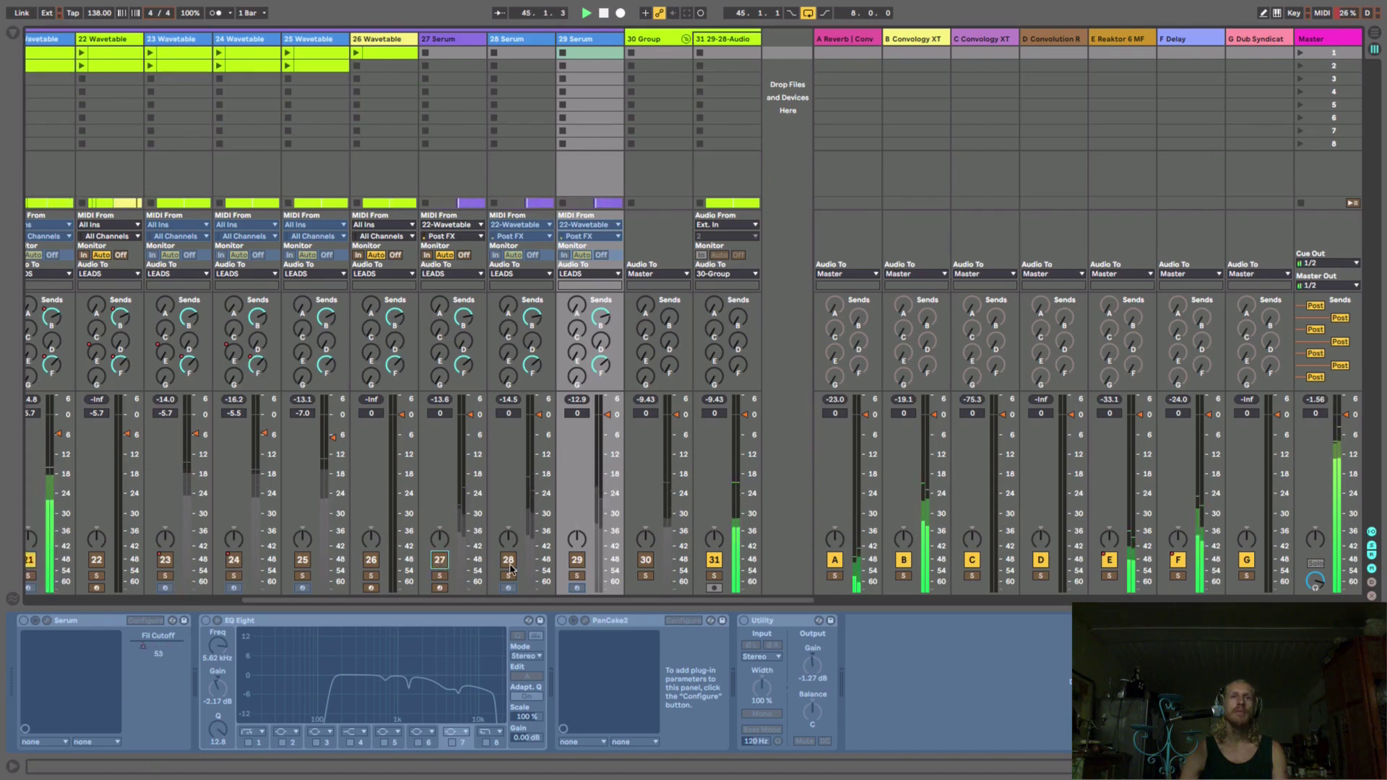
left_click(508, 560)
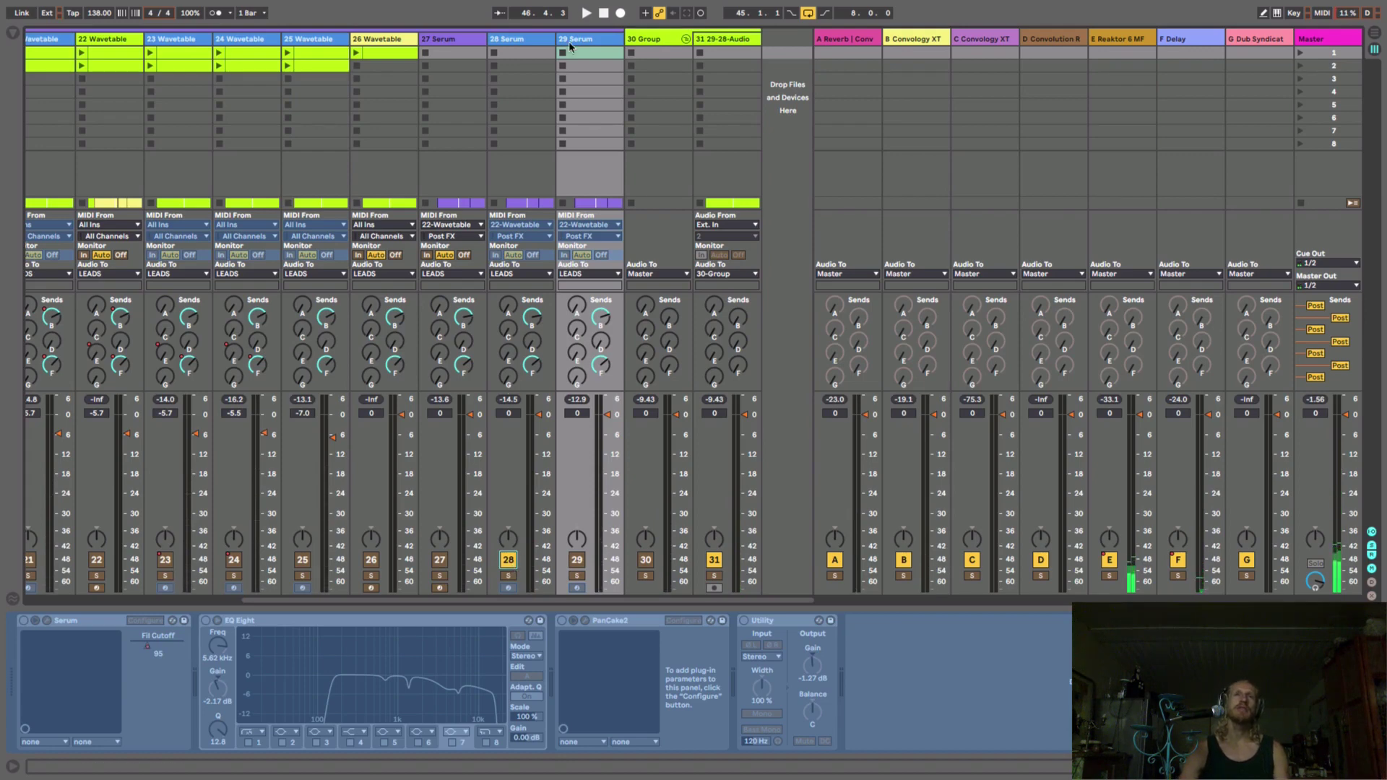
Return to the arrangement and fold the 29 Serum track and the 30 Group
key("Tab")
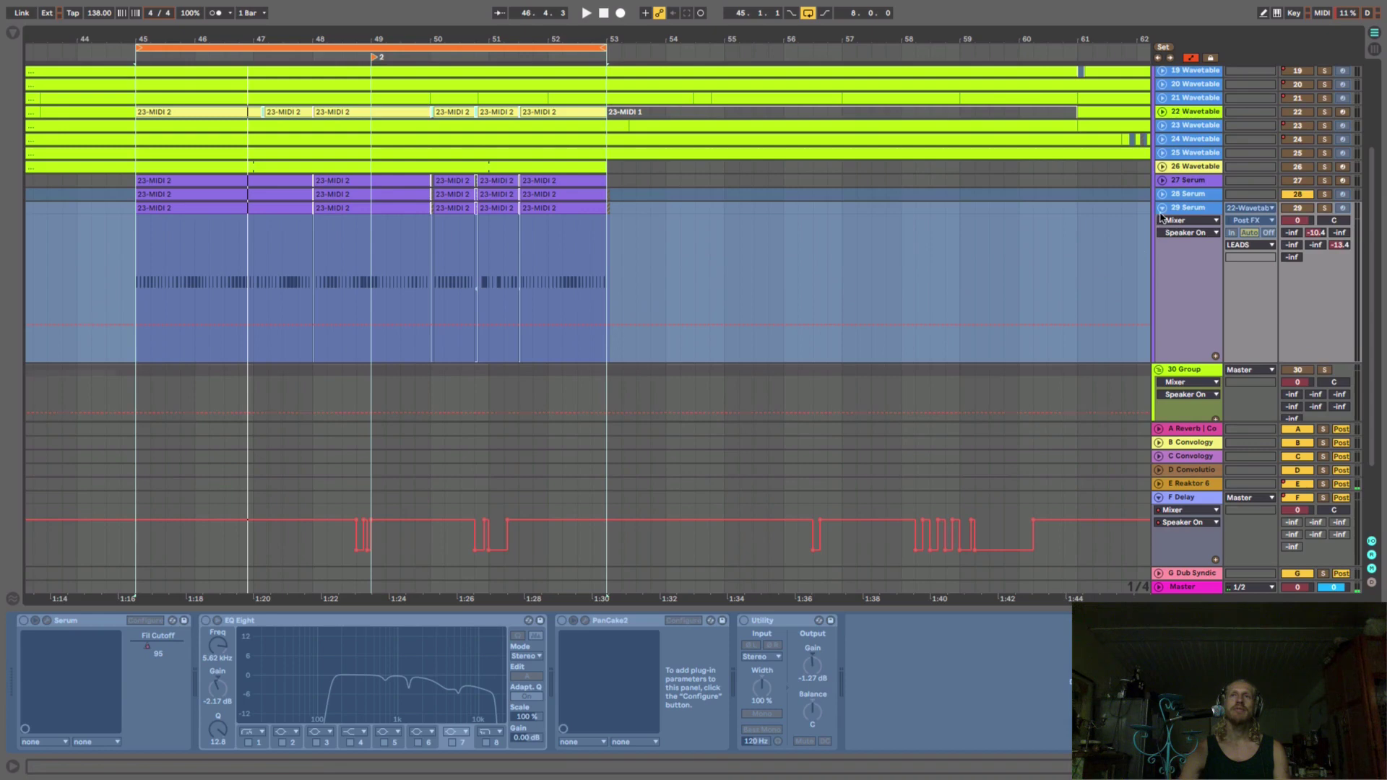
left_click(1161, 209)
left_click(1160, 223)
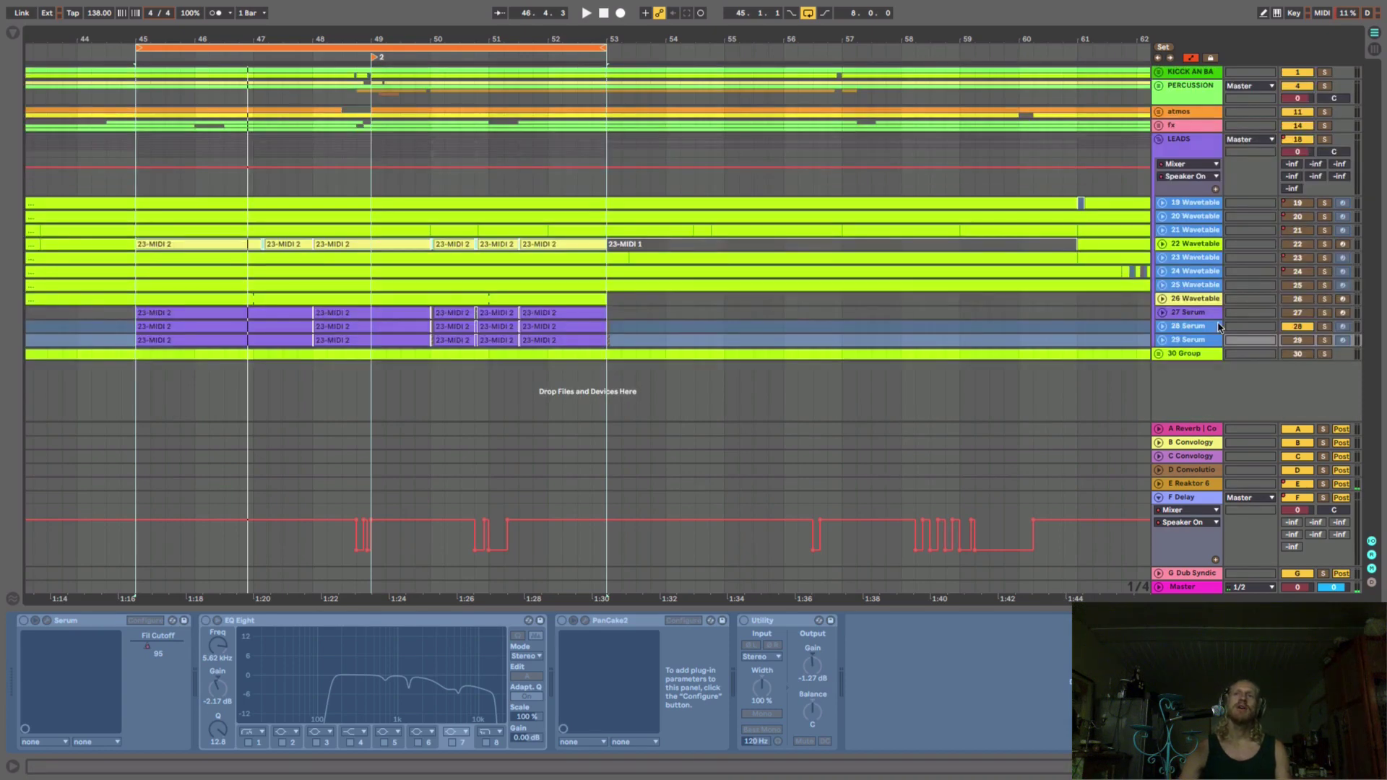
Select the 28 Serum track, unfold it to view its clips and routing, and fold it again
left_click(1219, 327)
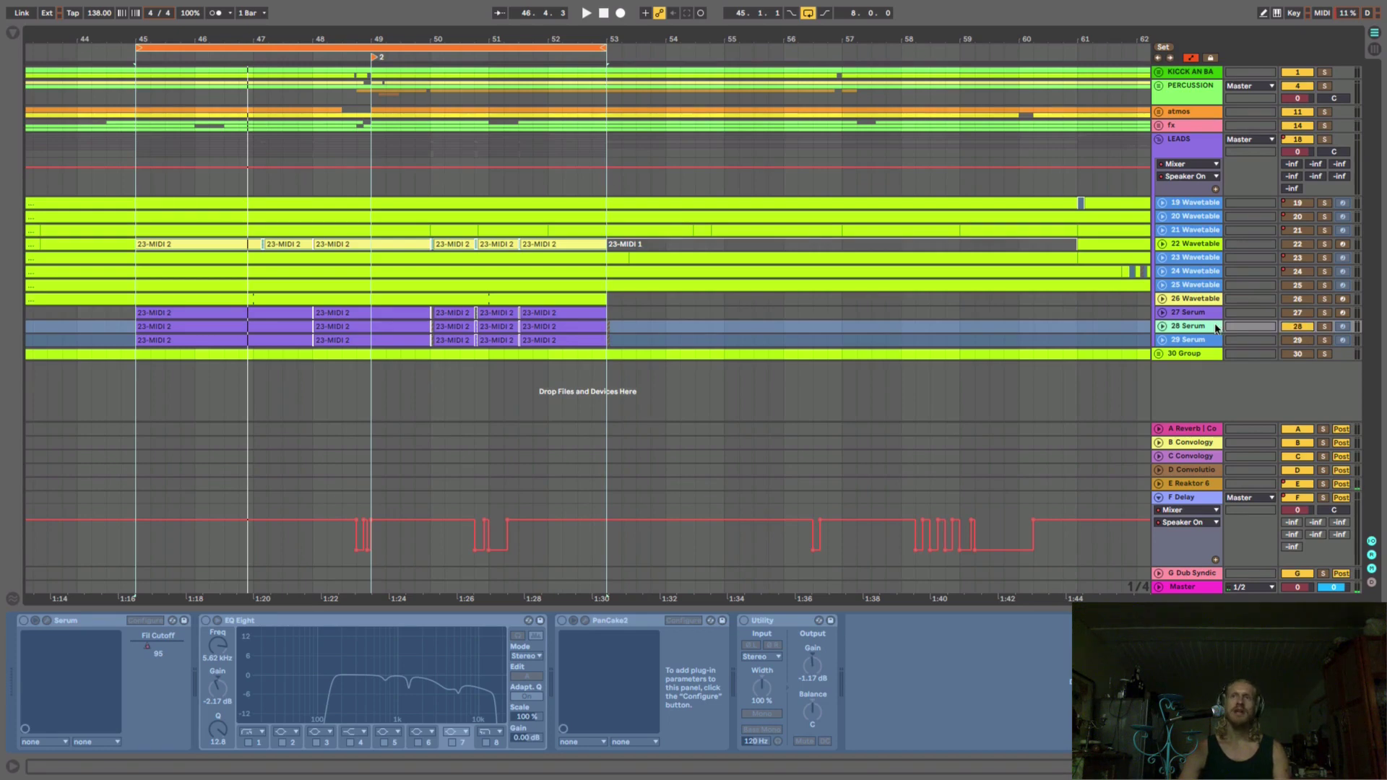
left_click(1206, 317)
left_click(1201, 328)
left_click(1160, 328)
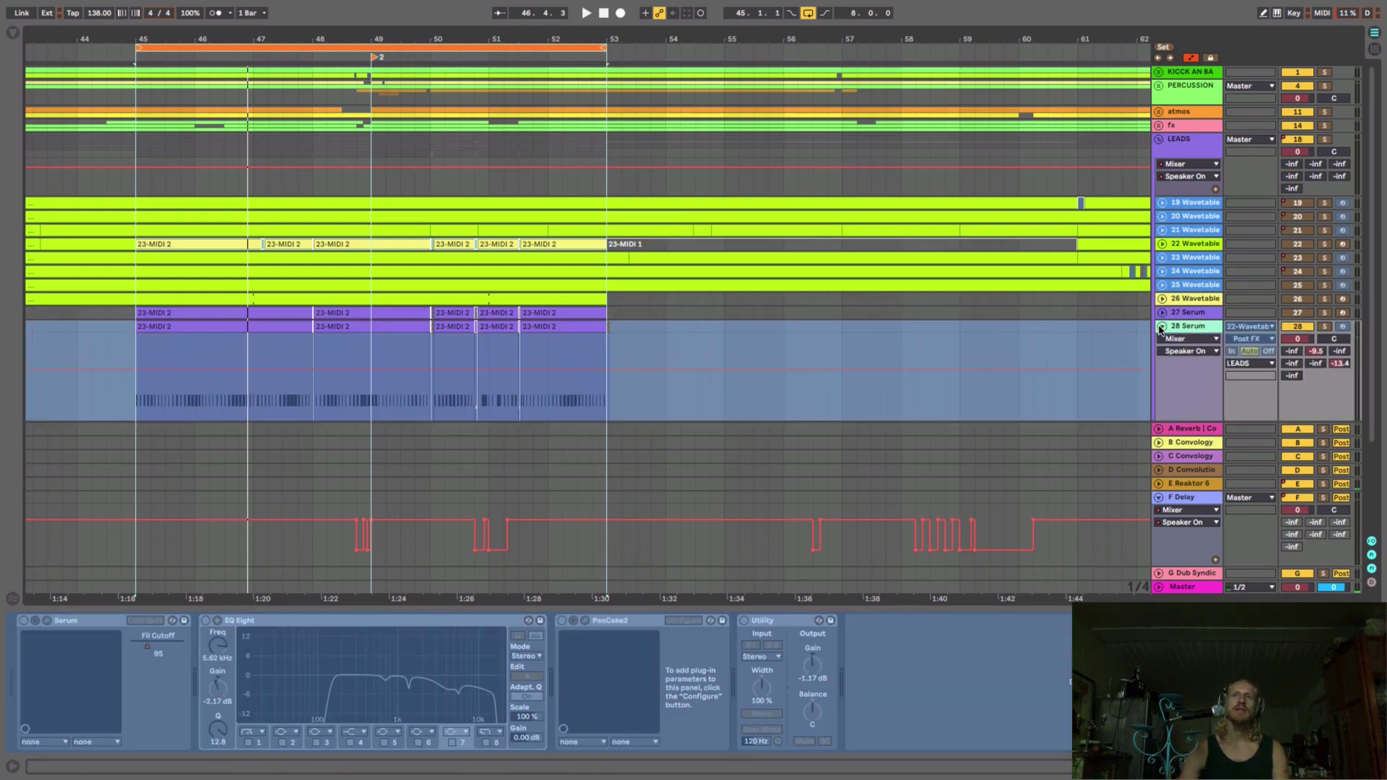
left_click(1160, 326)
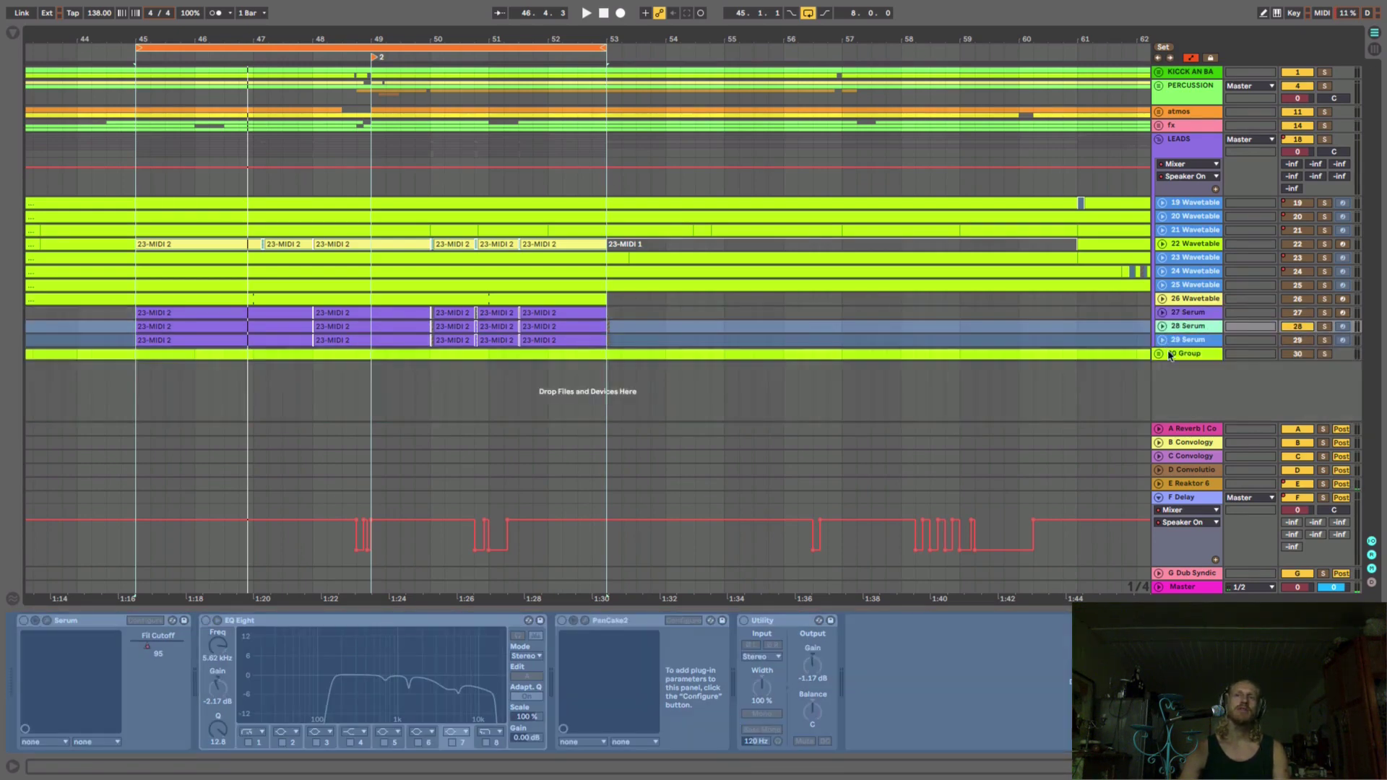
Show the device chain of the 27 Serum track and open its Serum plug-in window
key("ctrl+alt+l")
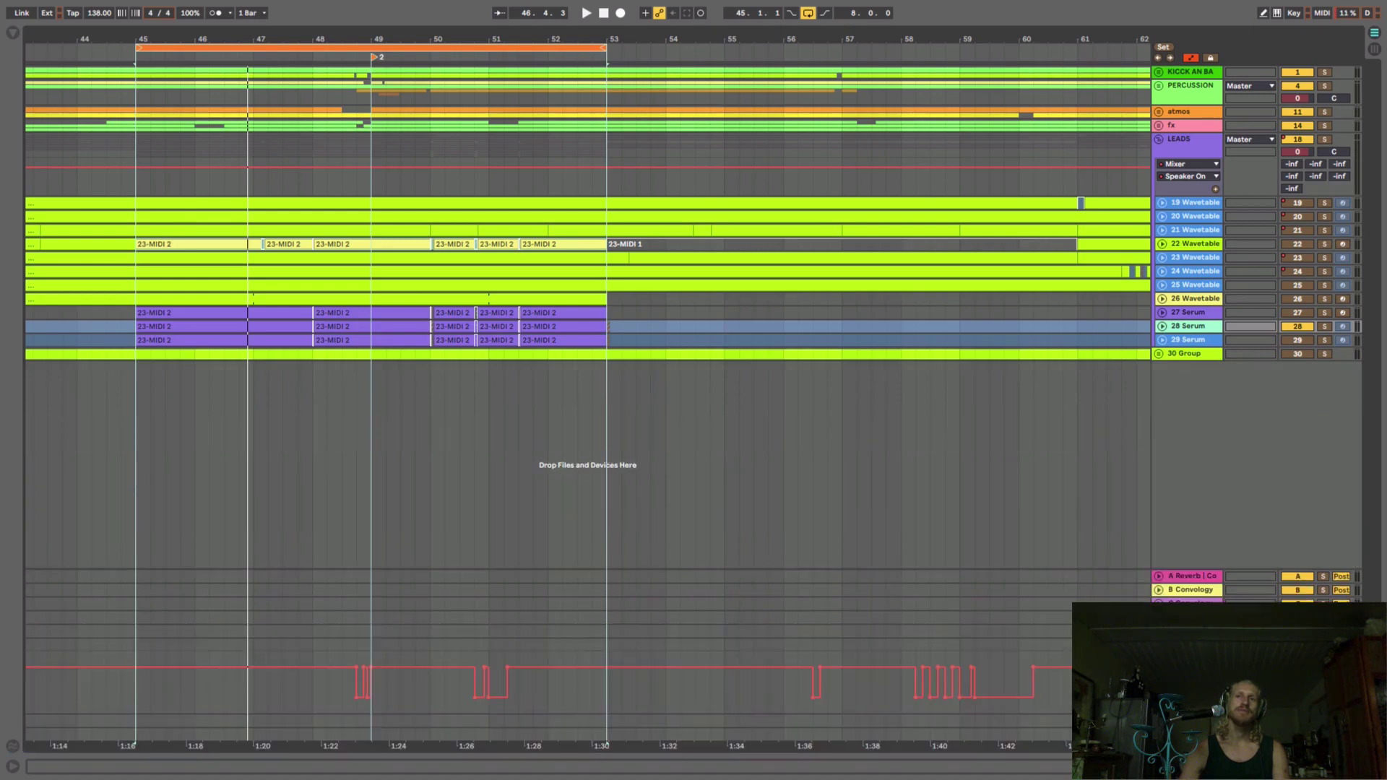
left_click(1184, 314)
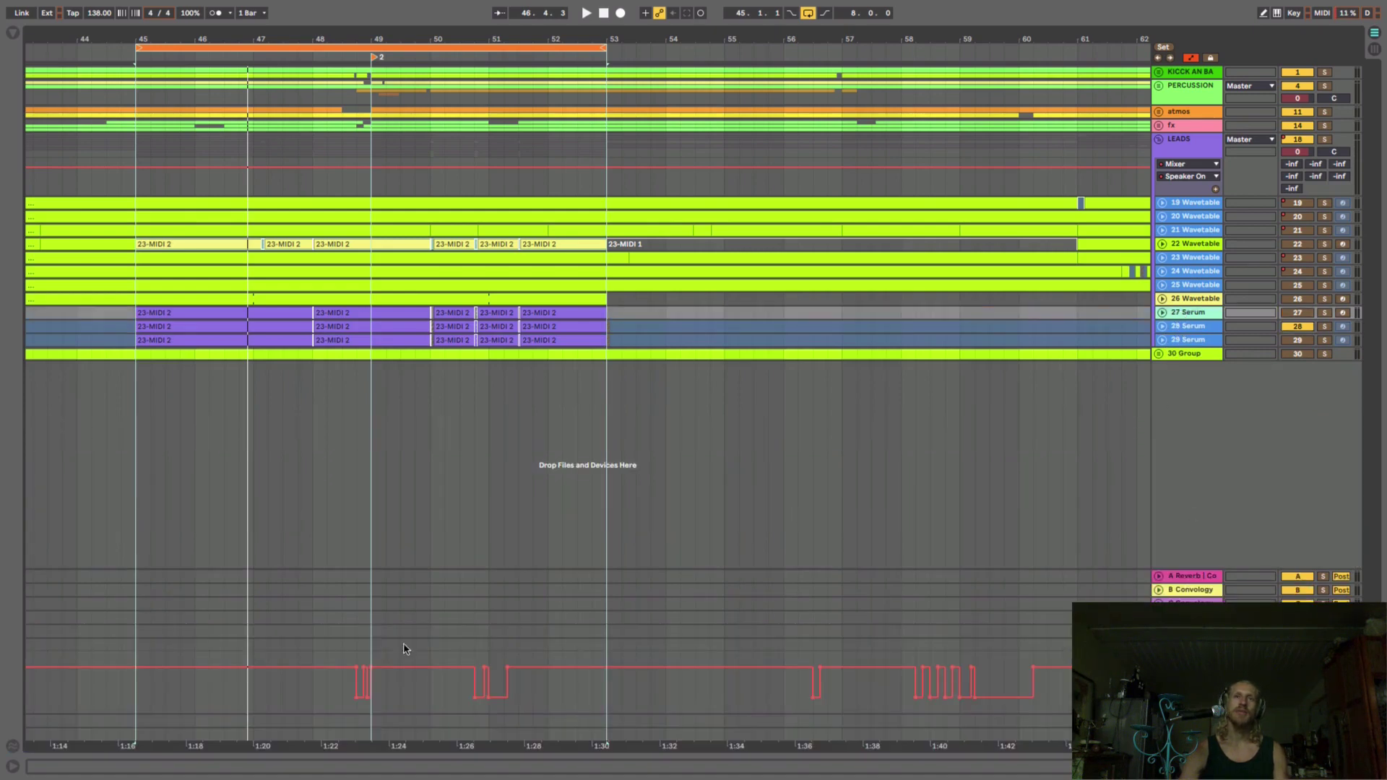
double_click(1197, 314)
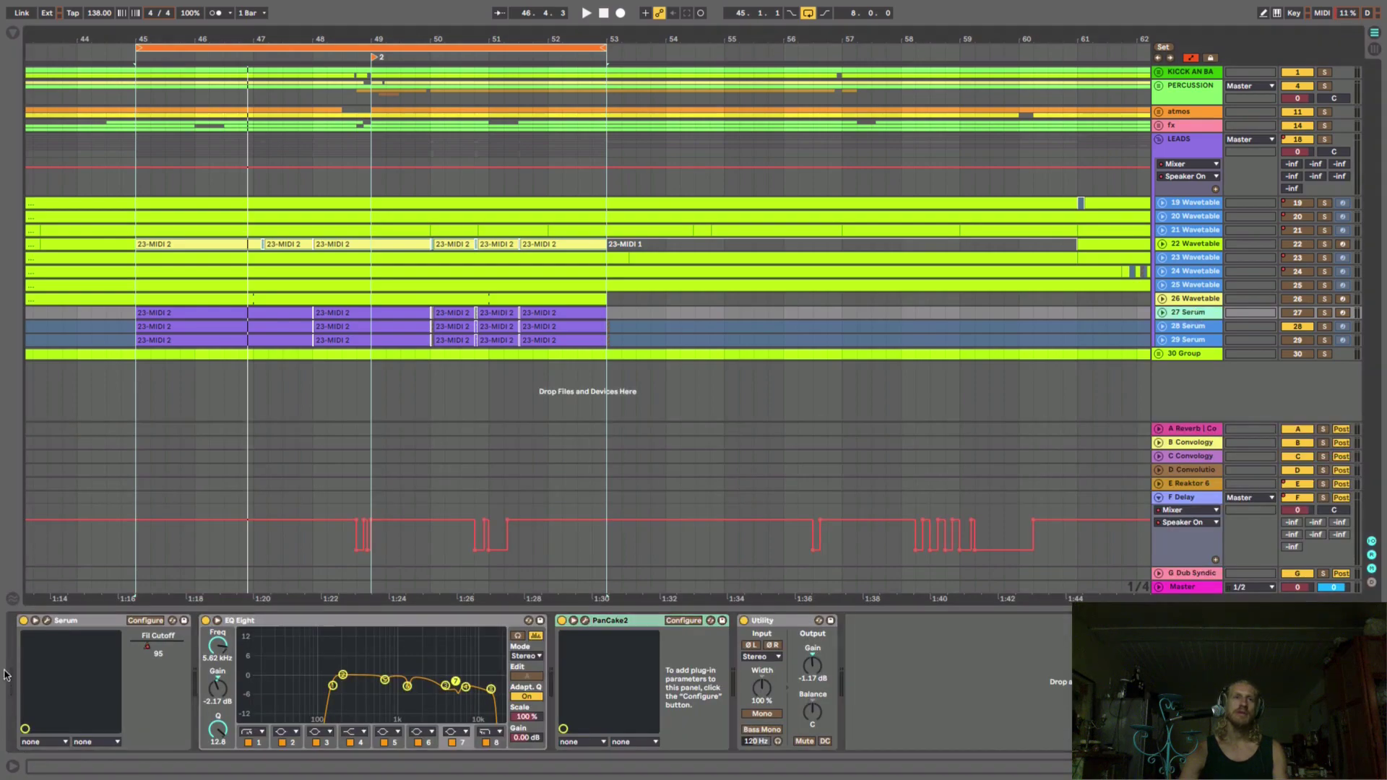
key("super+alt+p")
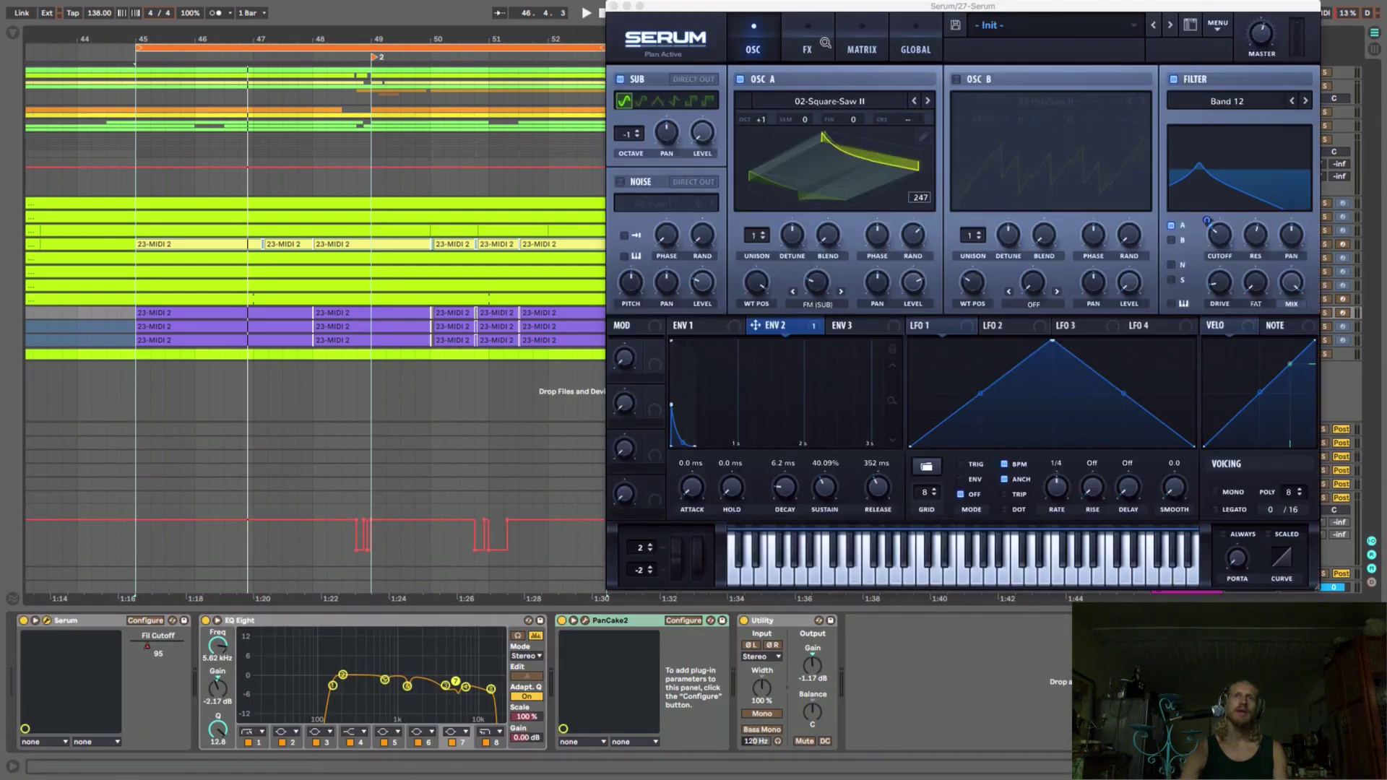
Examine the 27 Serum patch's effects against its oscillator, filter and envelope settings, ending on the effects page
left_click(808, 49)
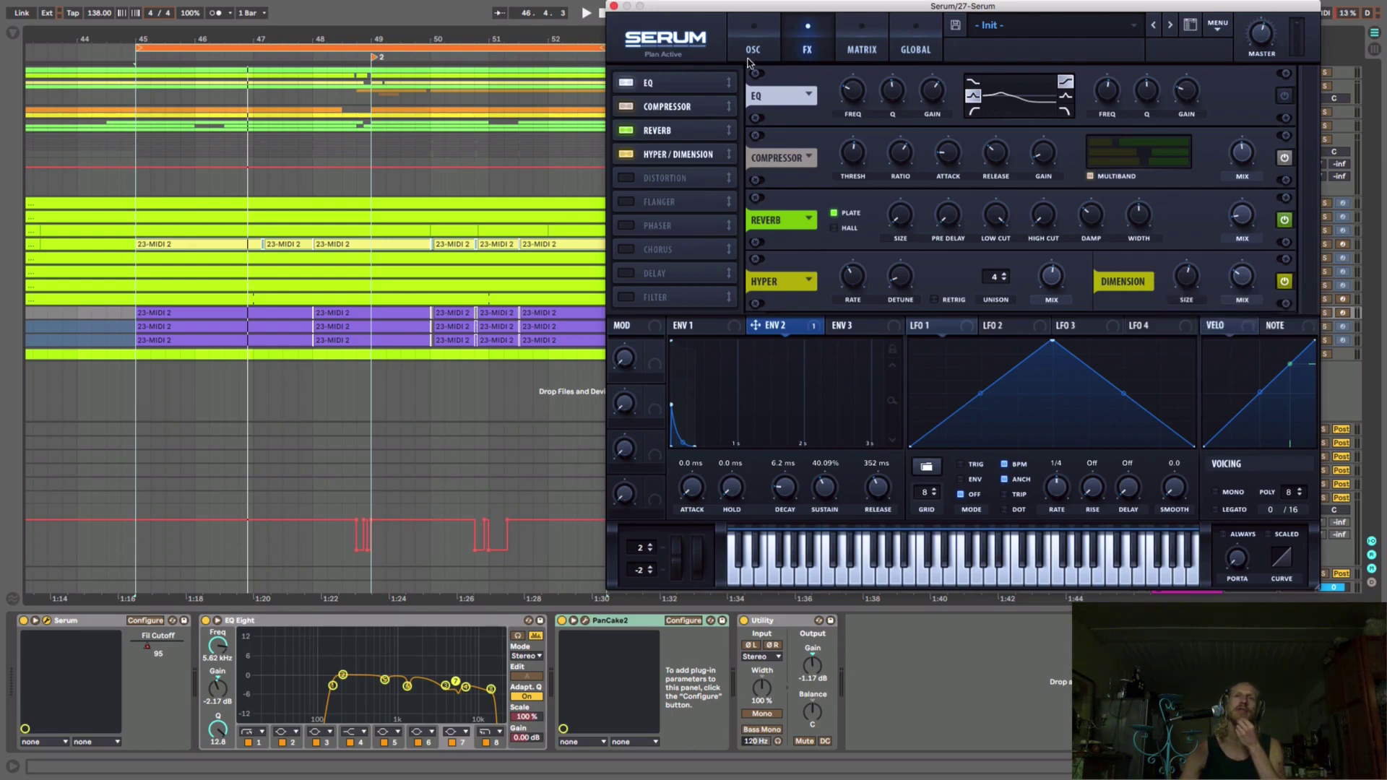
left_click(749, 56)
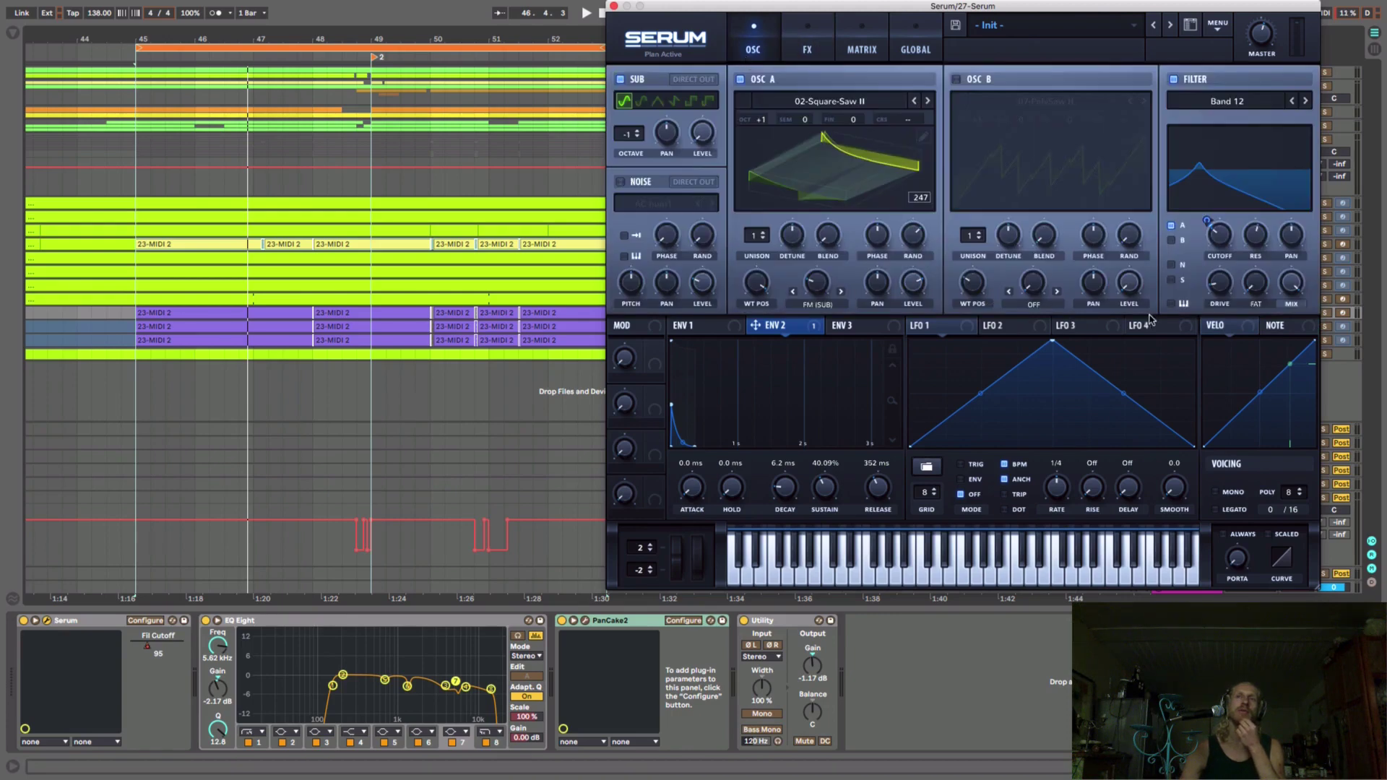
left_click(807, 48)
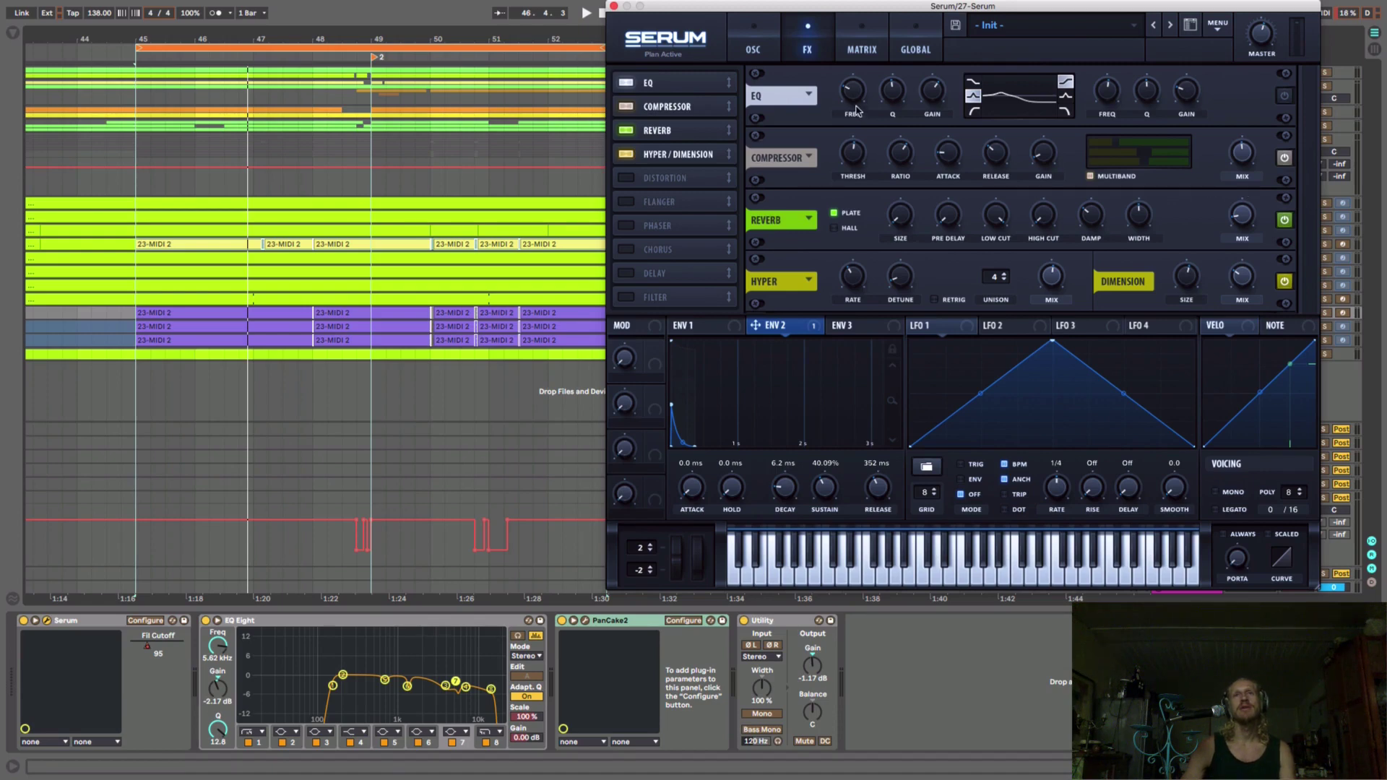
left_click(753, 50)
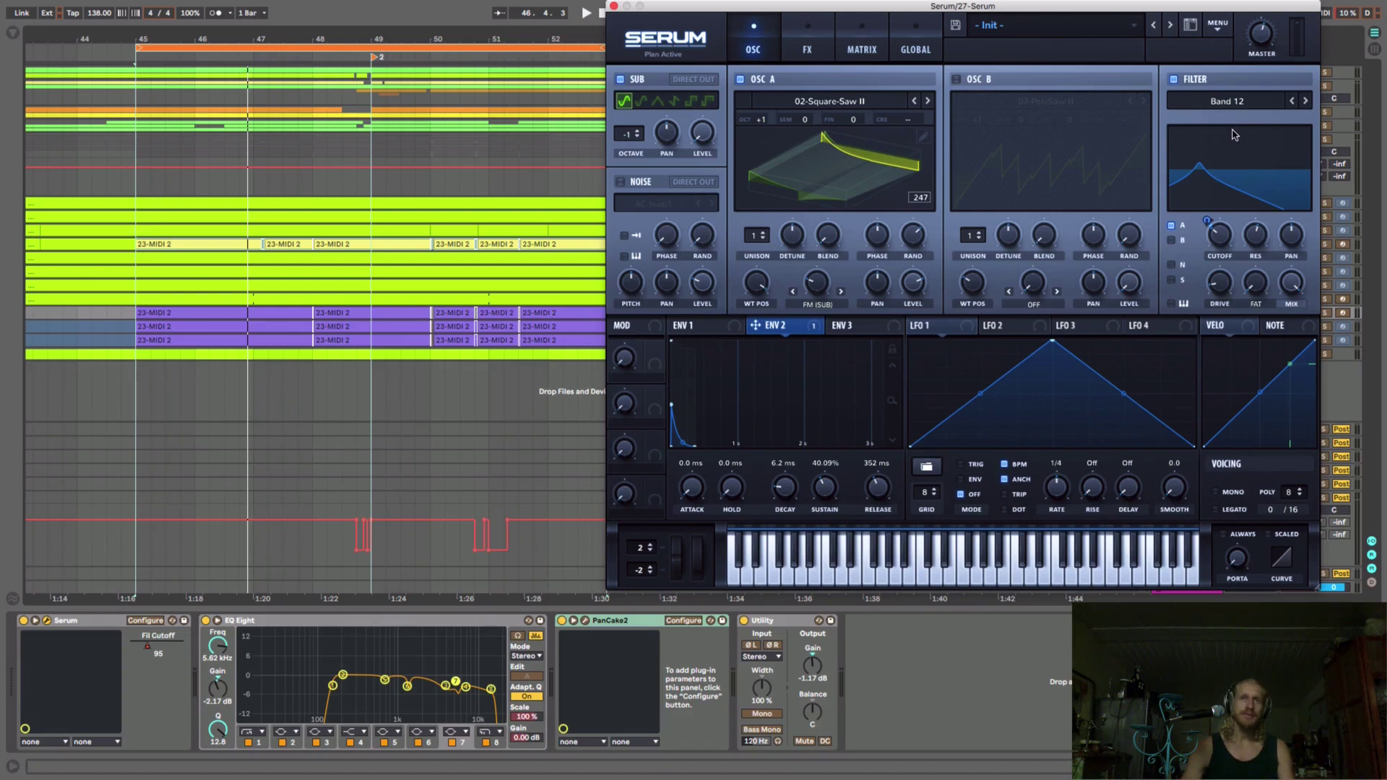
left_click(809, 49)
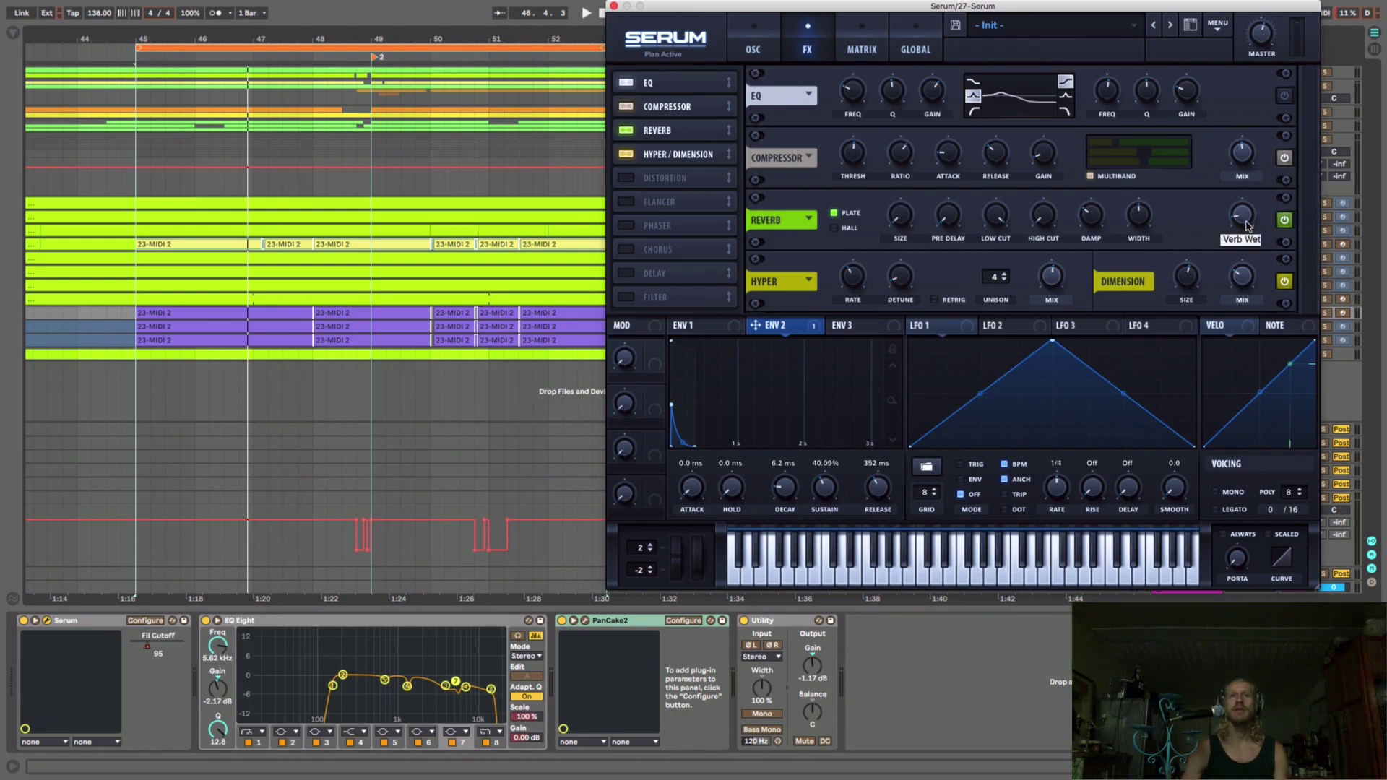
Play the loop, move the Serum window clear of the track controls, and solo the 27 Serum track
key("space")
left_click_drag(939, 5, 496, 175)
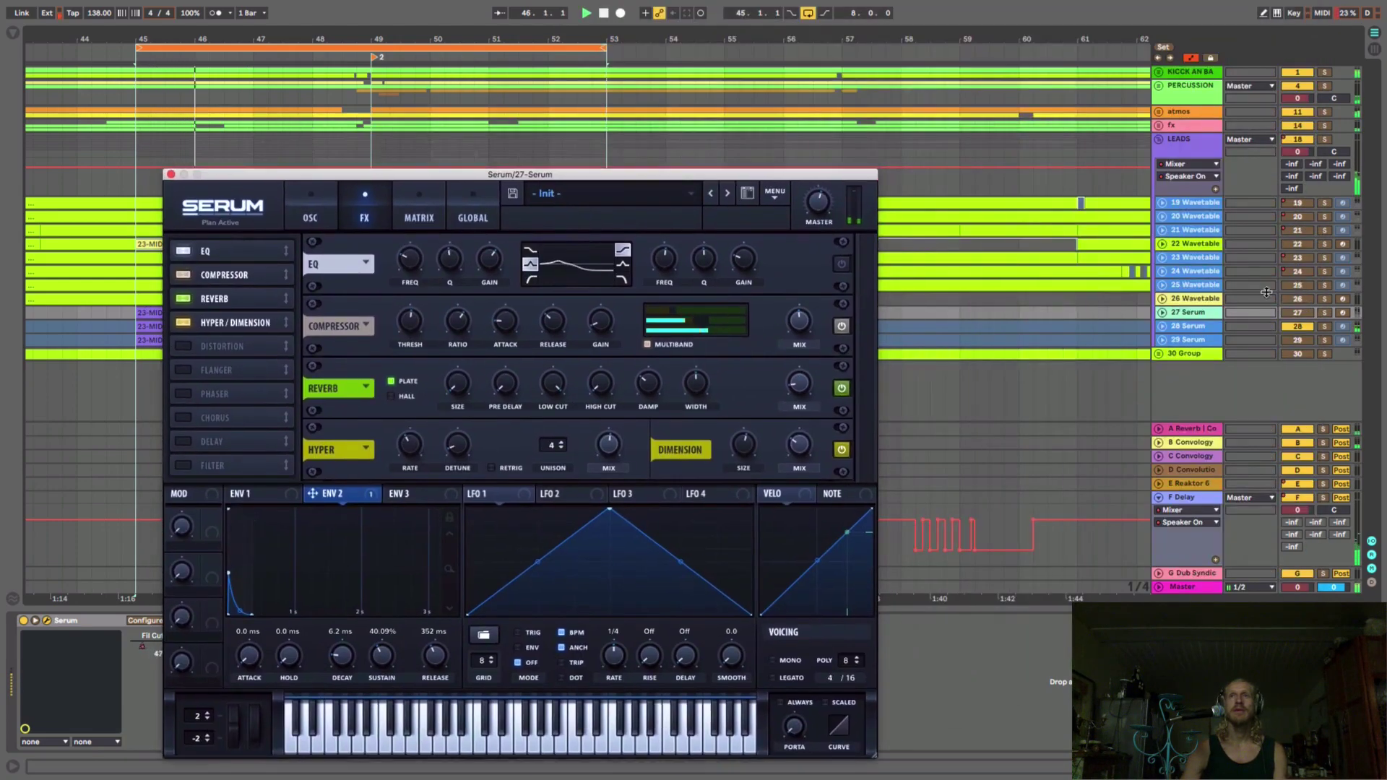
left_click(1325, 313)
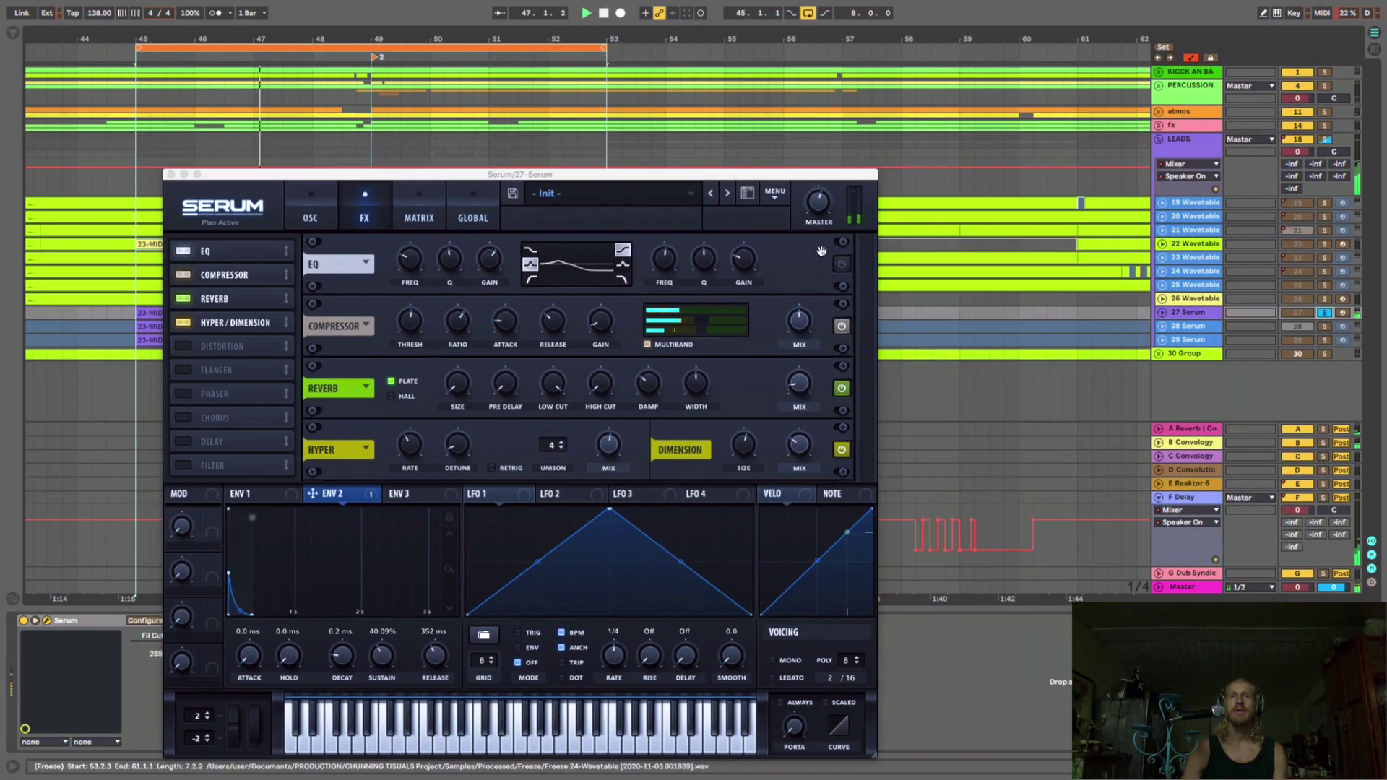
Bypass and re-enable Serum's Reverb, Hyper/Dimension and Compressor, and switch the EQ on and off to compare the soloed lead
left_click(842, 388)
left_click(840, 449)
left_click(841, 327)
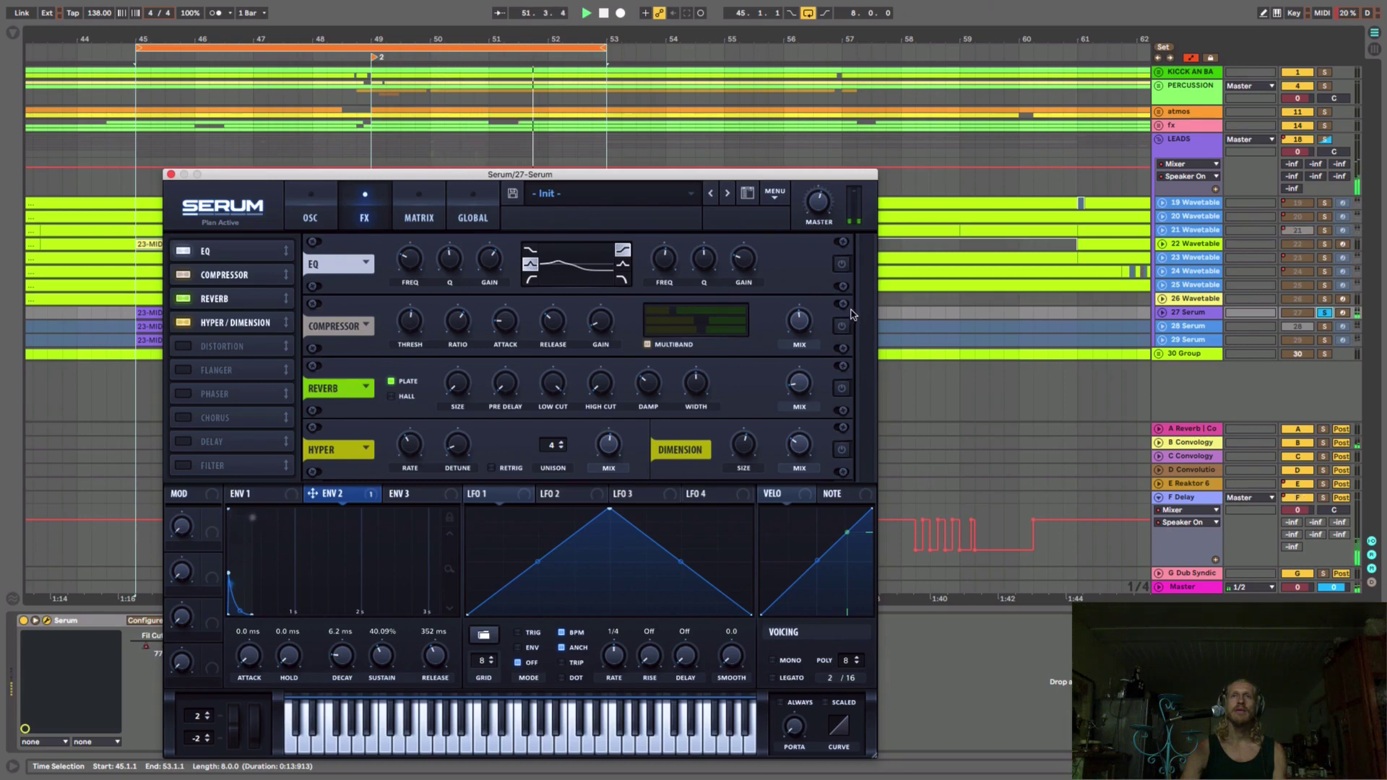
left_click(842, 389)
left_click(841, 449)
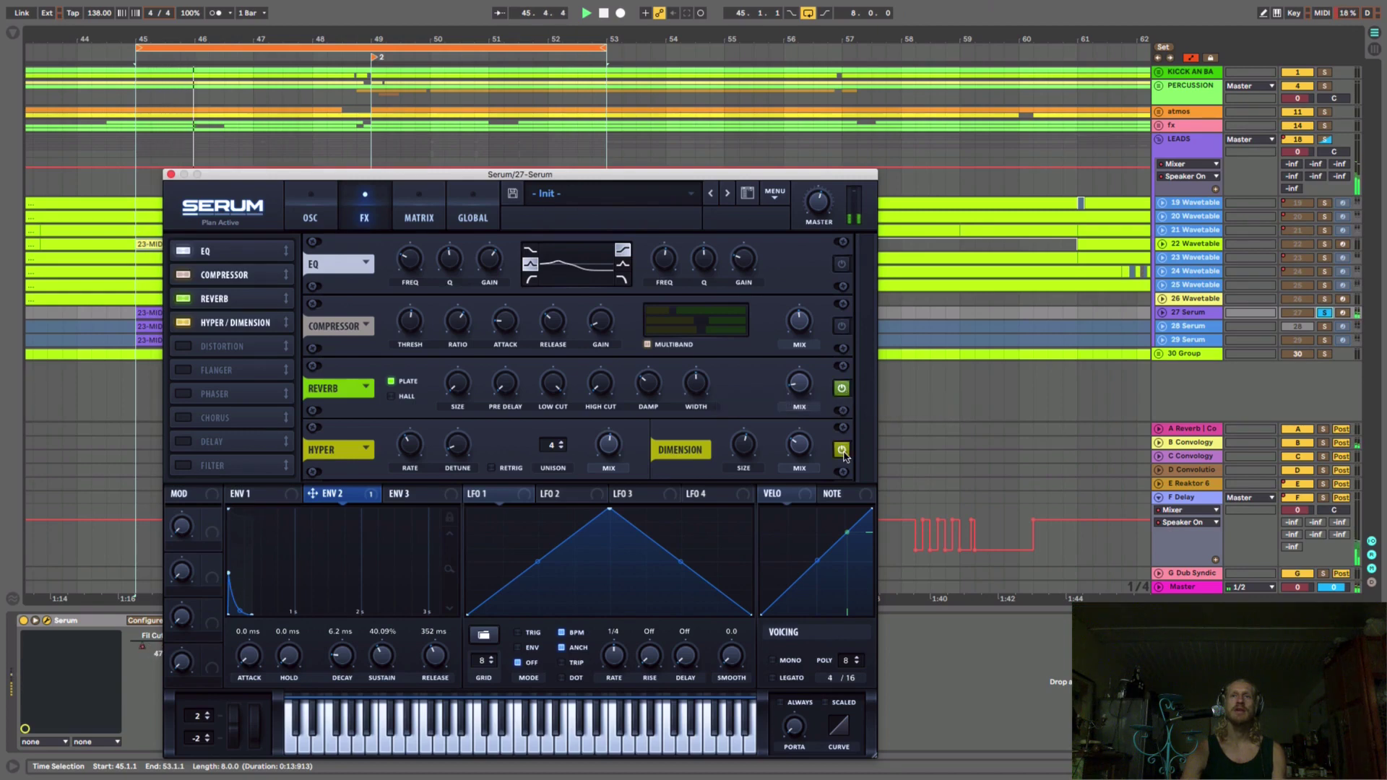
left_click(842, 325)
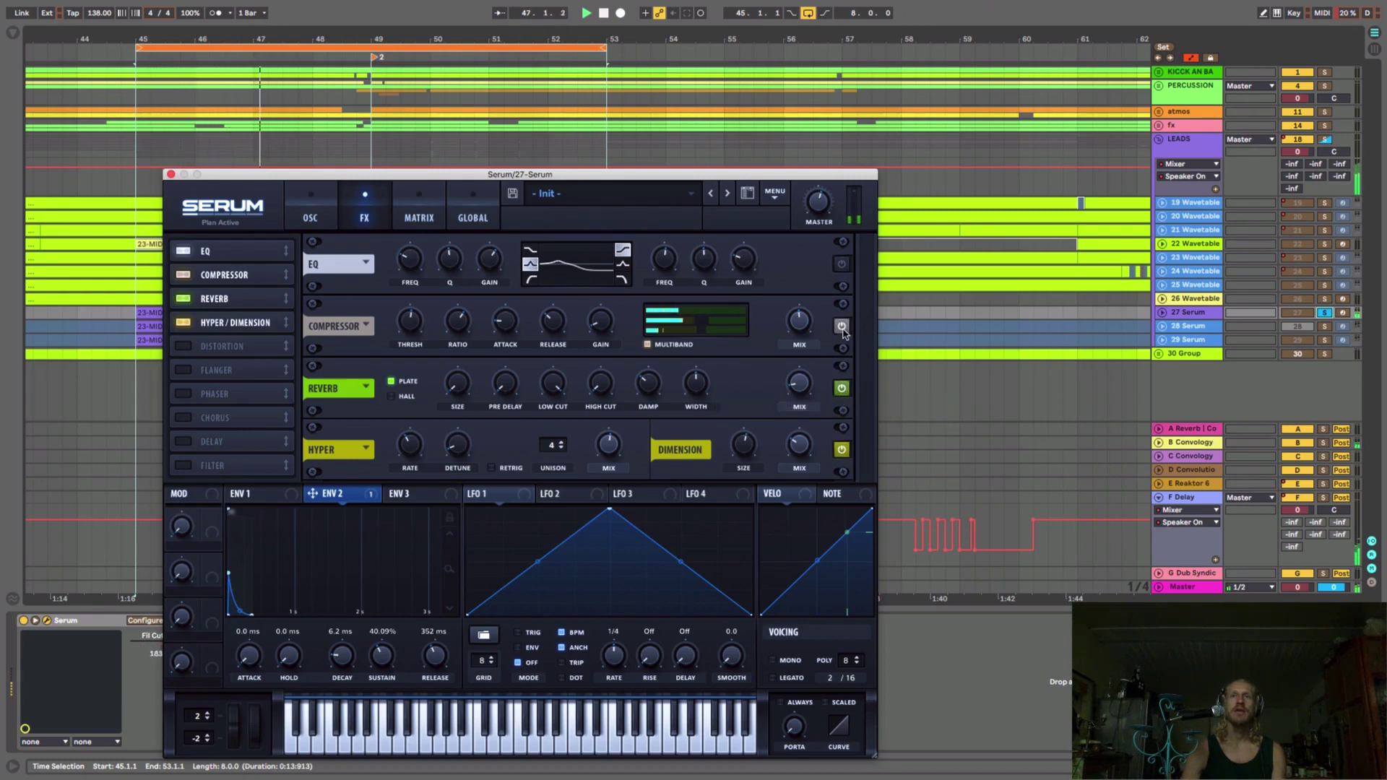
left_click(842, 264)
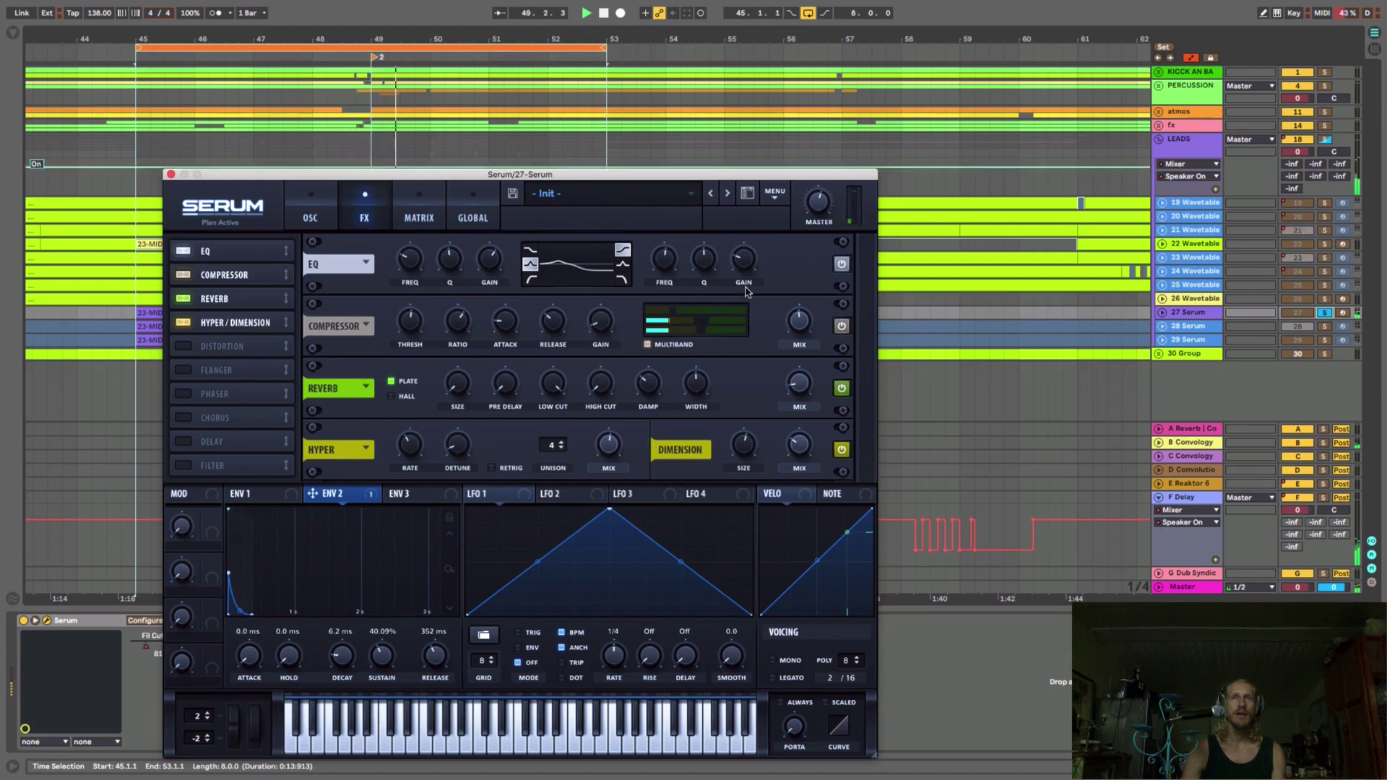
left_click(841, 265)
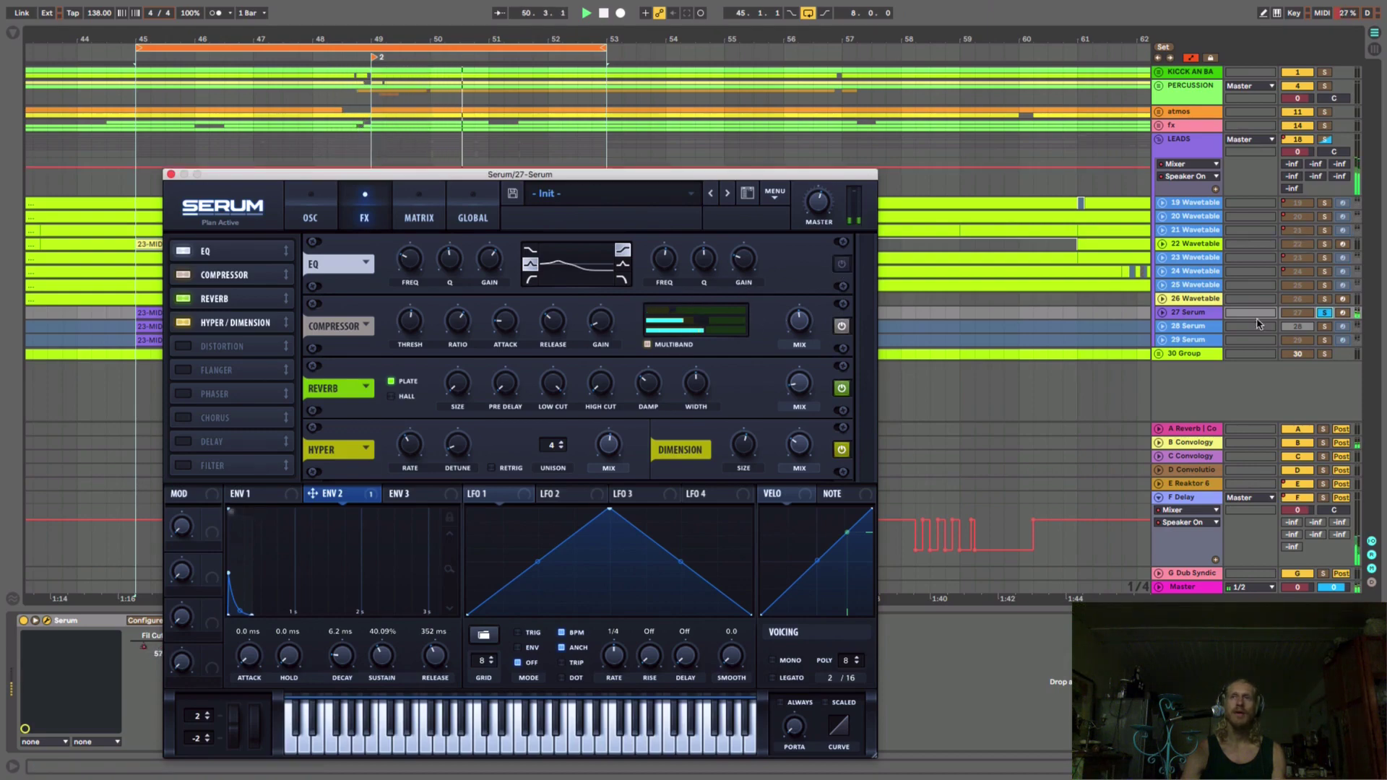